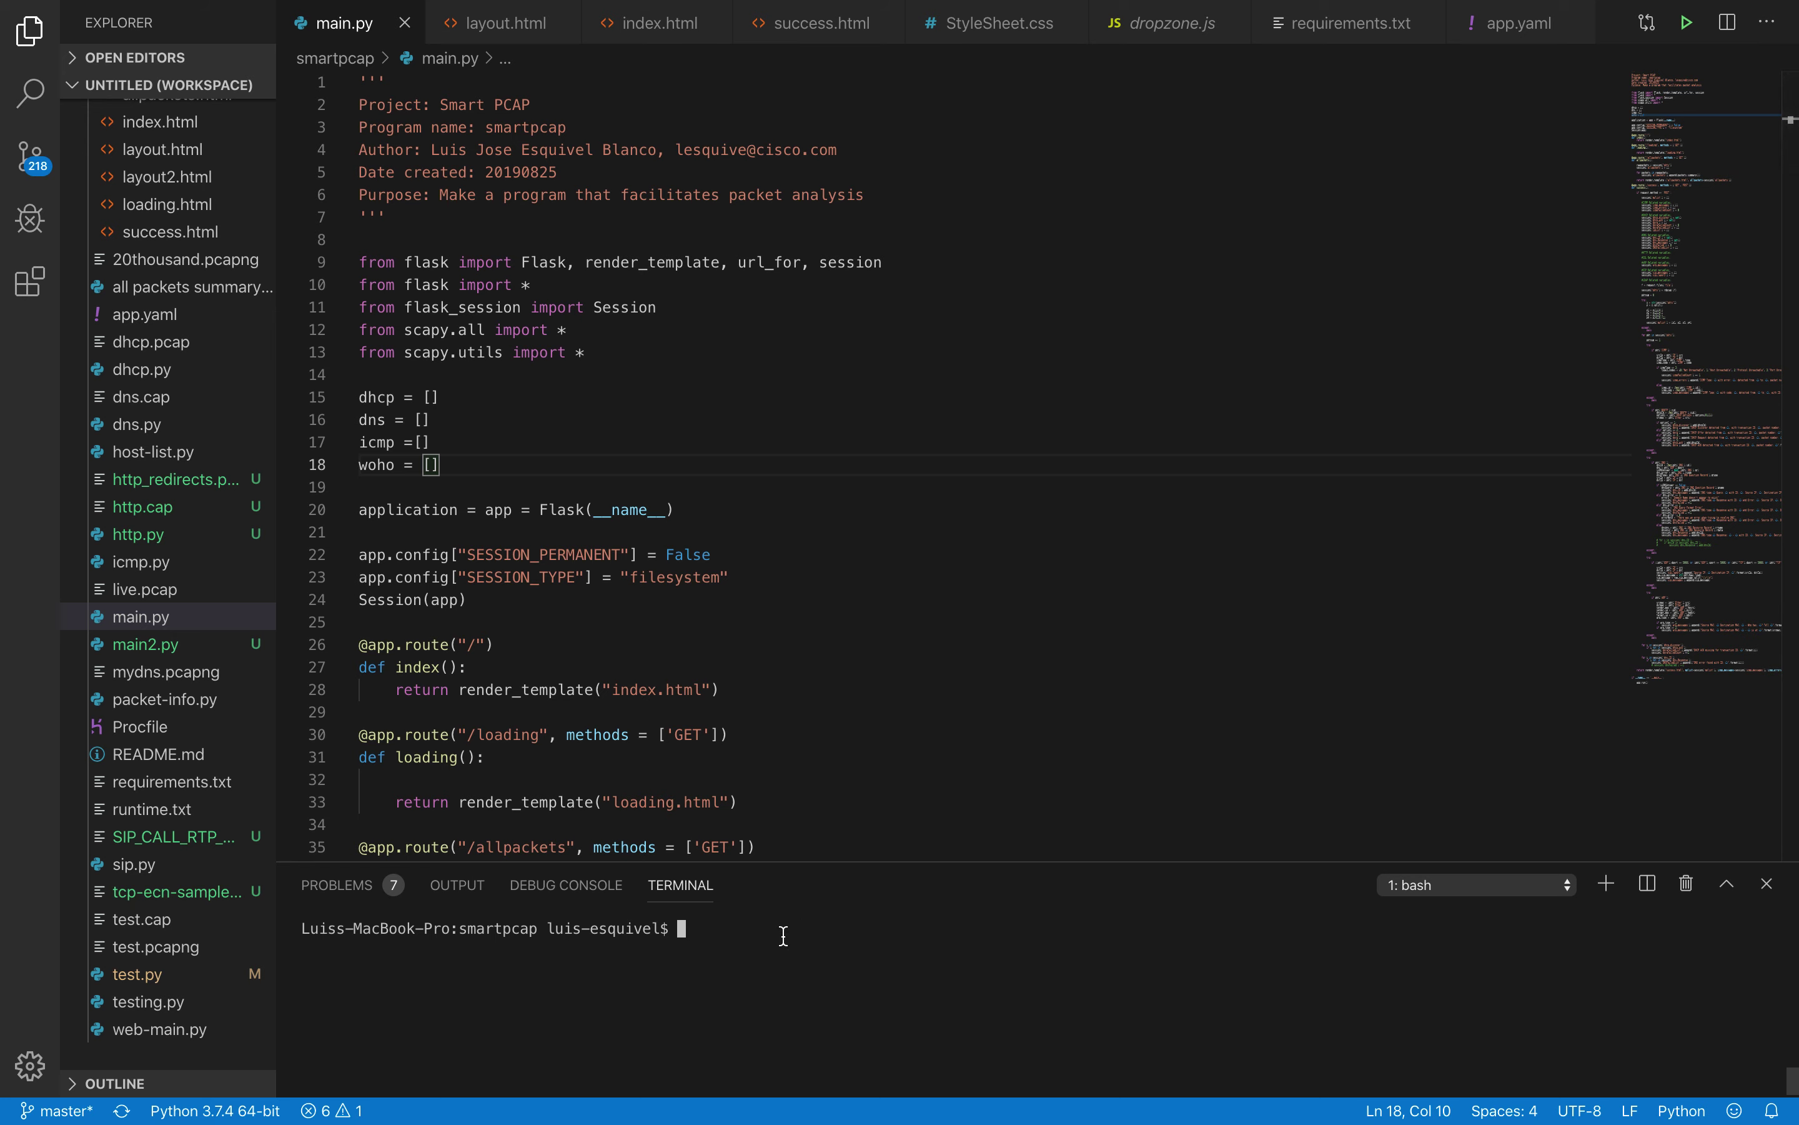
# - Start the Flask server for web-main.py in the terminal with env FLASK_APP=web-main.py flask run
pyautogui.press('Up')
pyautogui.press('Return')
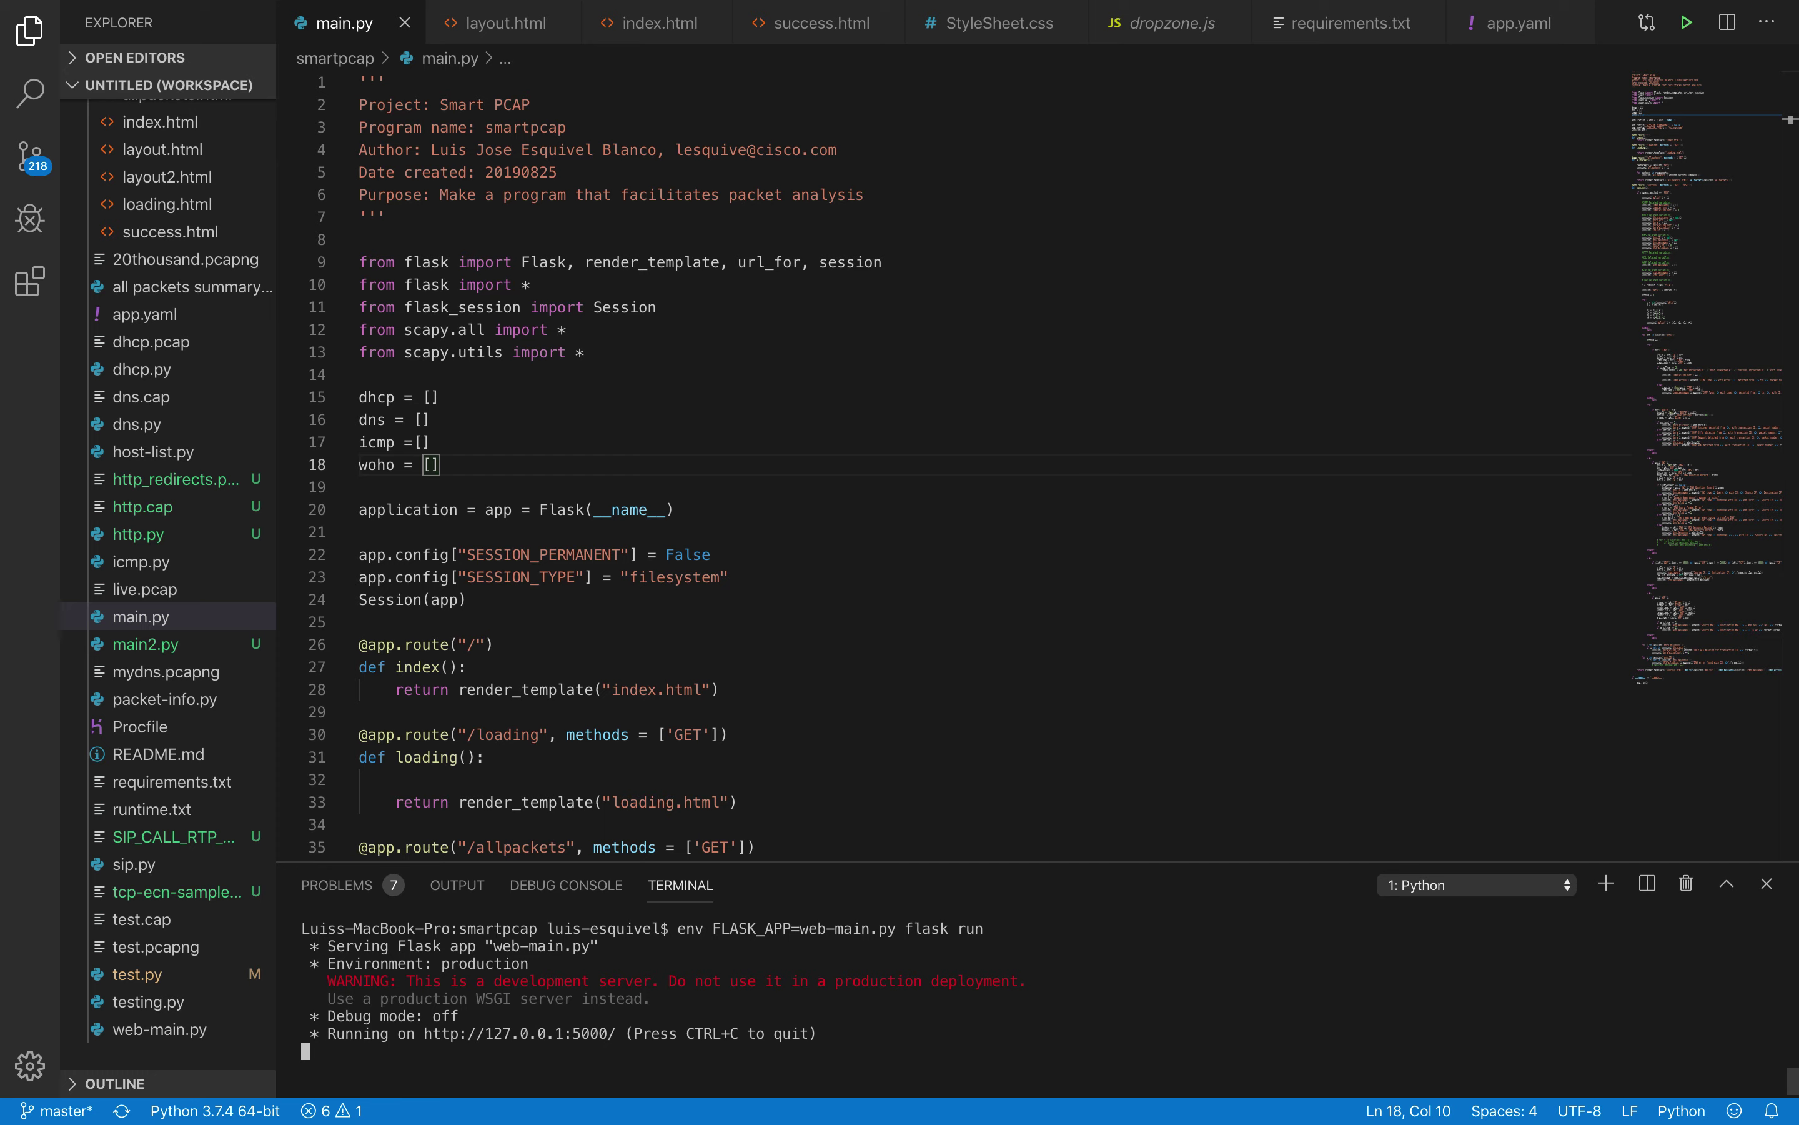
# - Switch to Chrome, load the Smart PCAP page at 127.0.0.1:5000 and show the window full screen
pyautogui.hotkey('ctrl', 'Left')
pyautogui.hotkey('ctrl', 'Left')
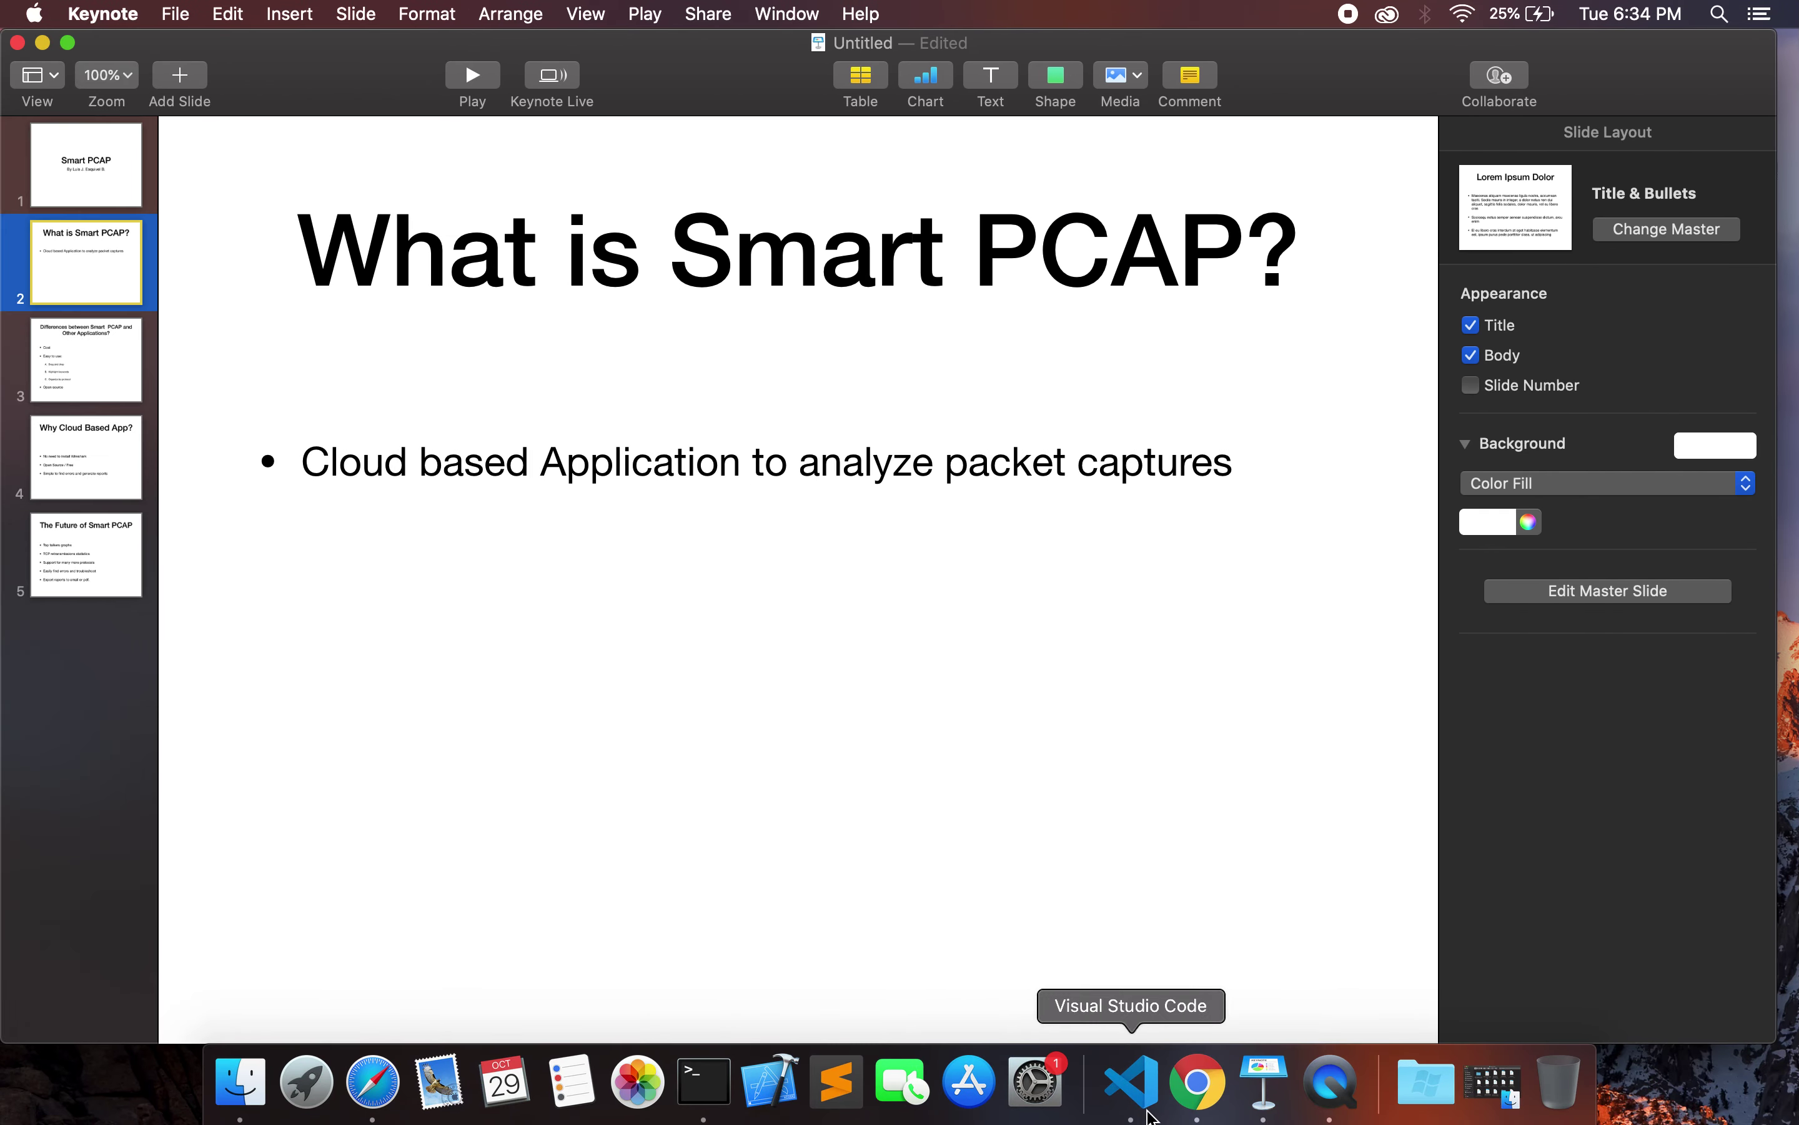
pyautogui.click(1198, 1086)
pyautogui.write('1127')
pyautogui.press('BackSpace')
pyautogui.press('BackSpace')
pyautogui.press('BackSpace')
pyautogui.write('2')
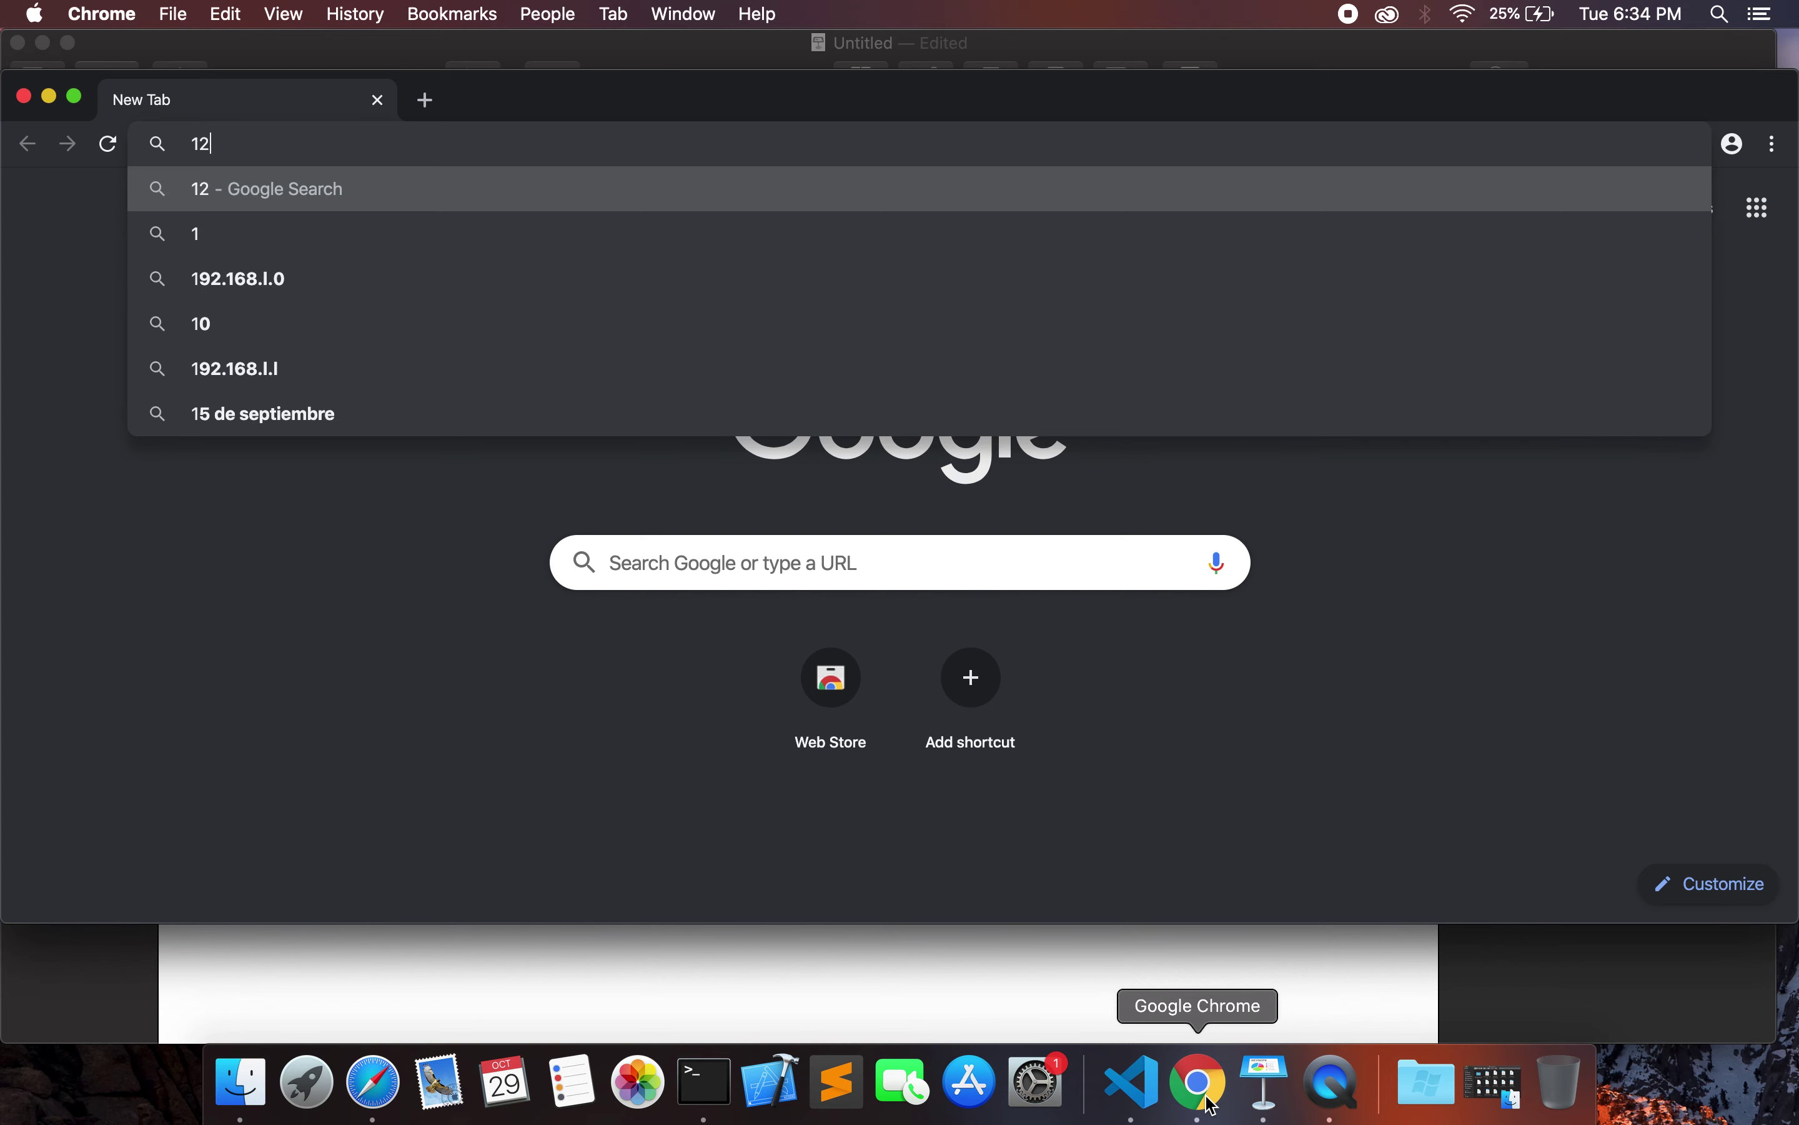
pyautogui.write('7.0.0.')
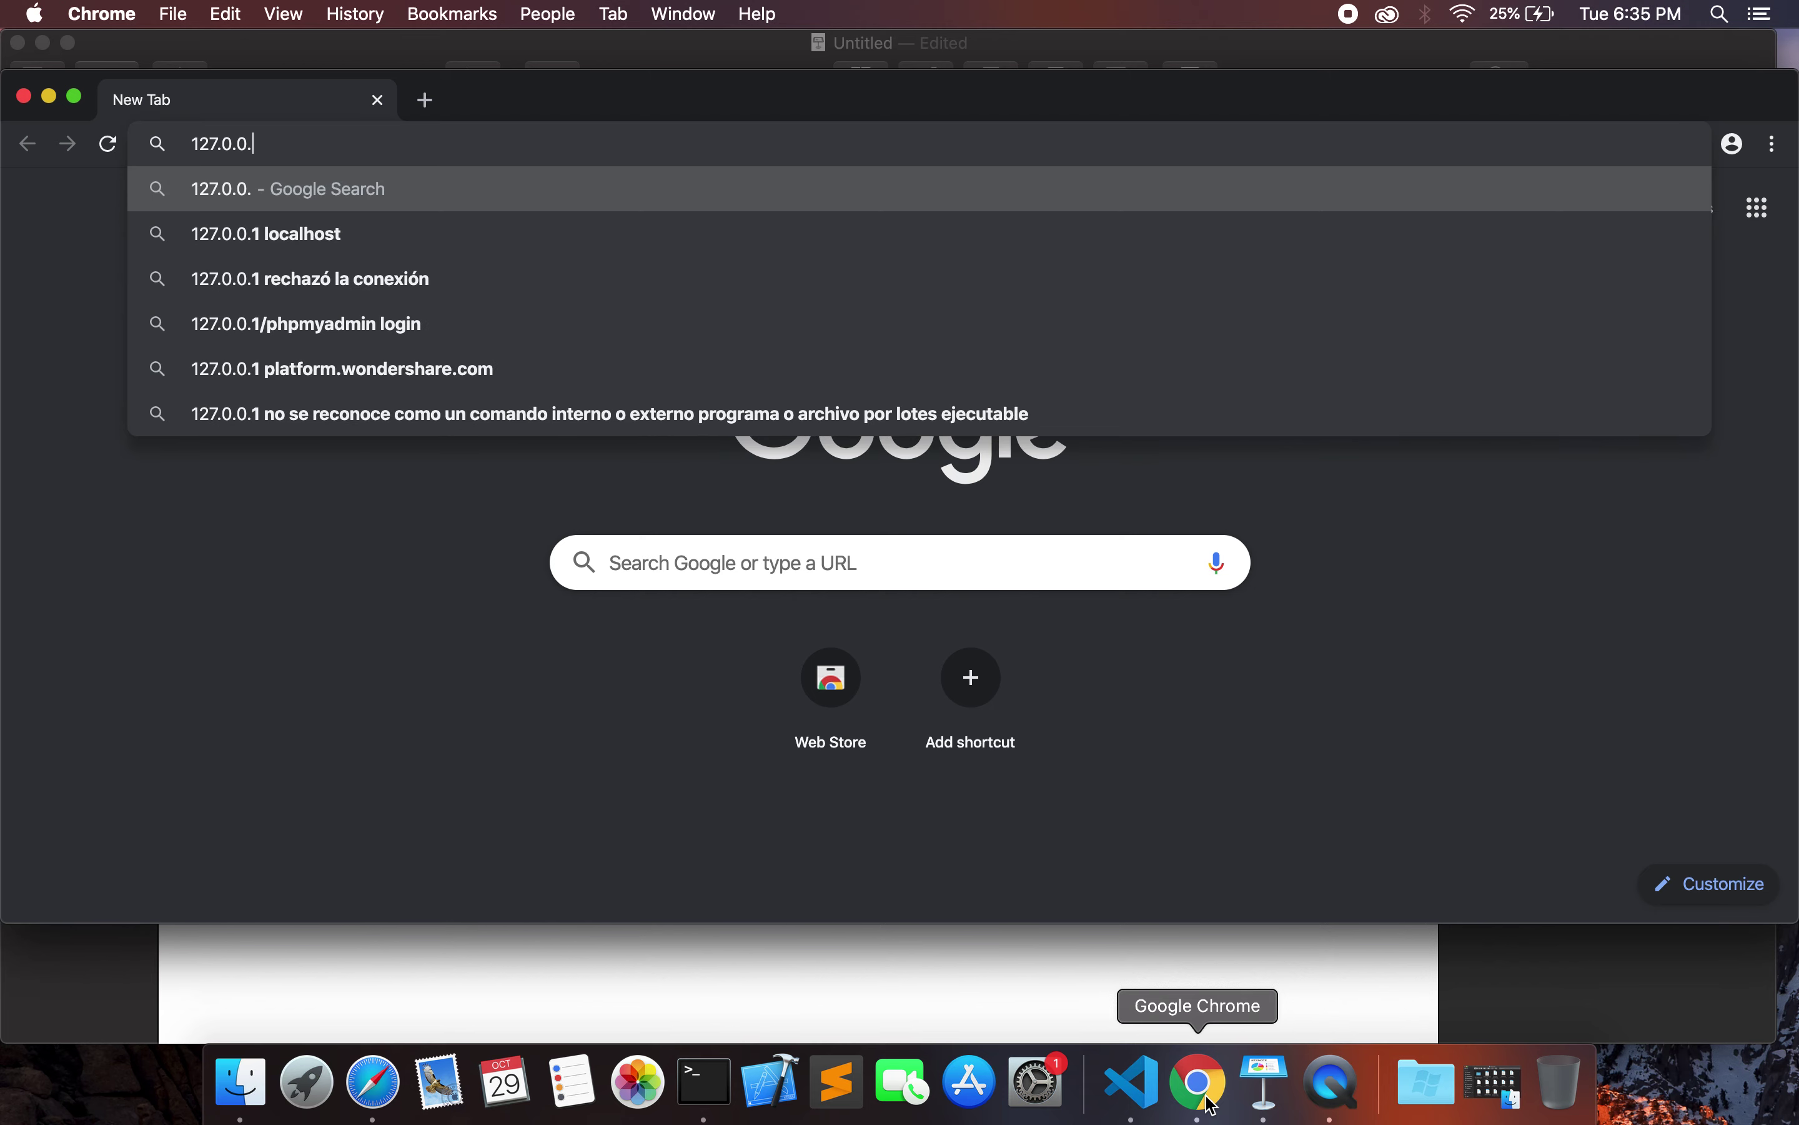
pyautogui.write('1:5000')
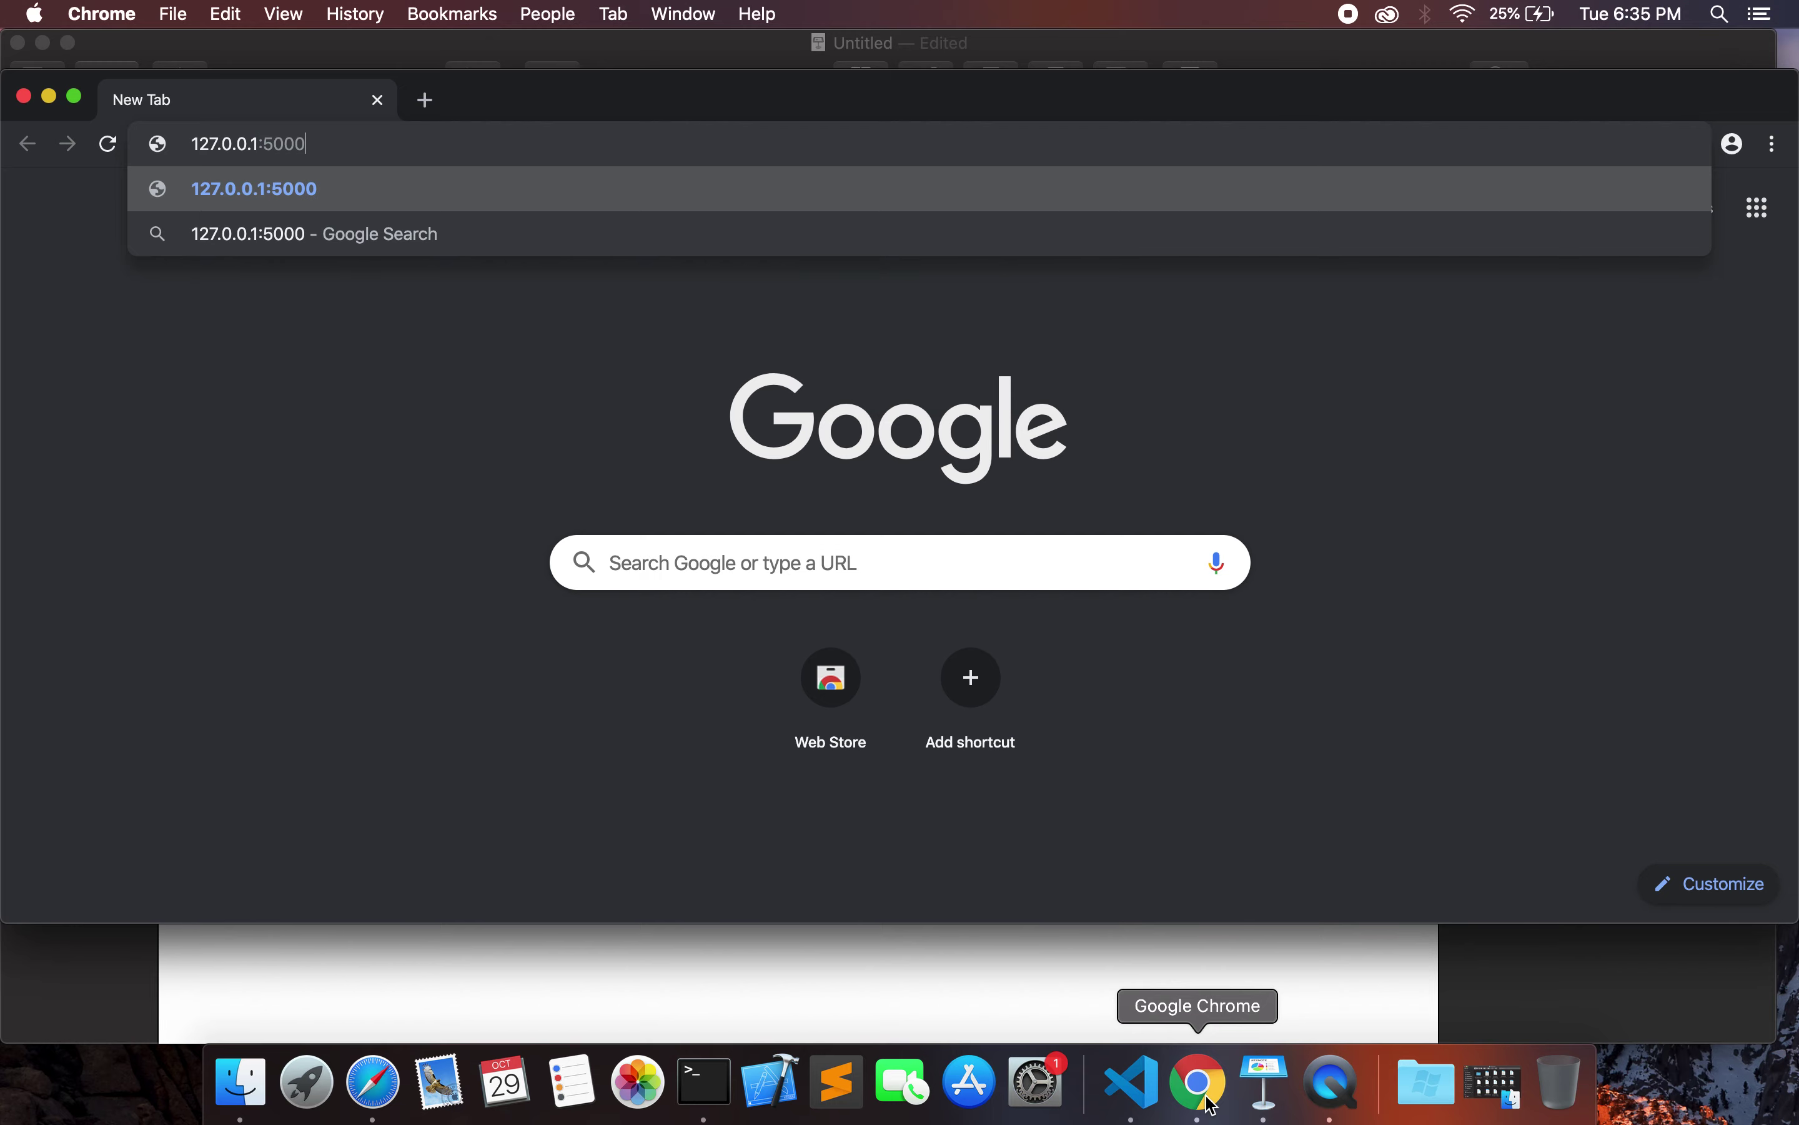
pyautogui.press('Return')
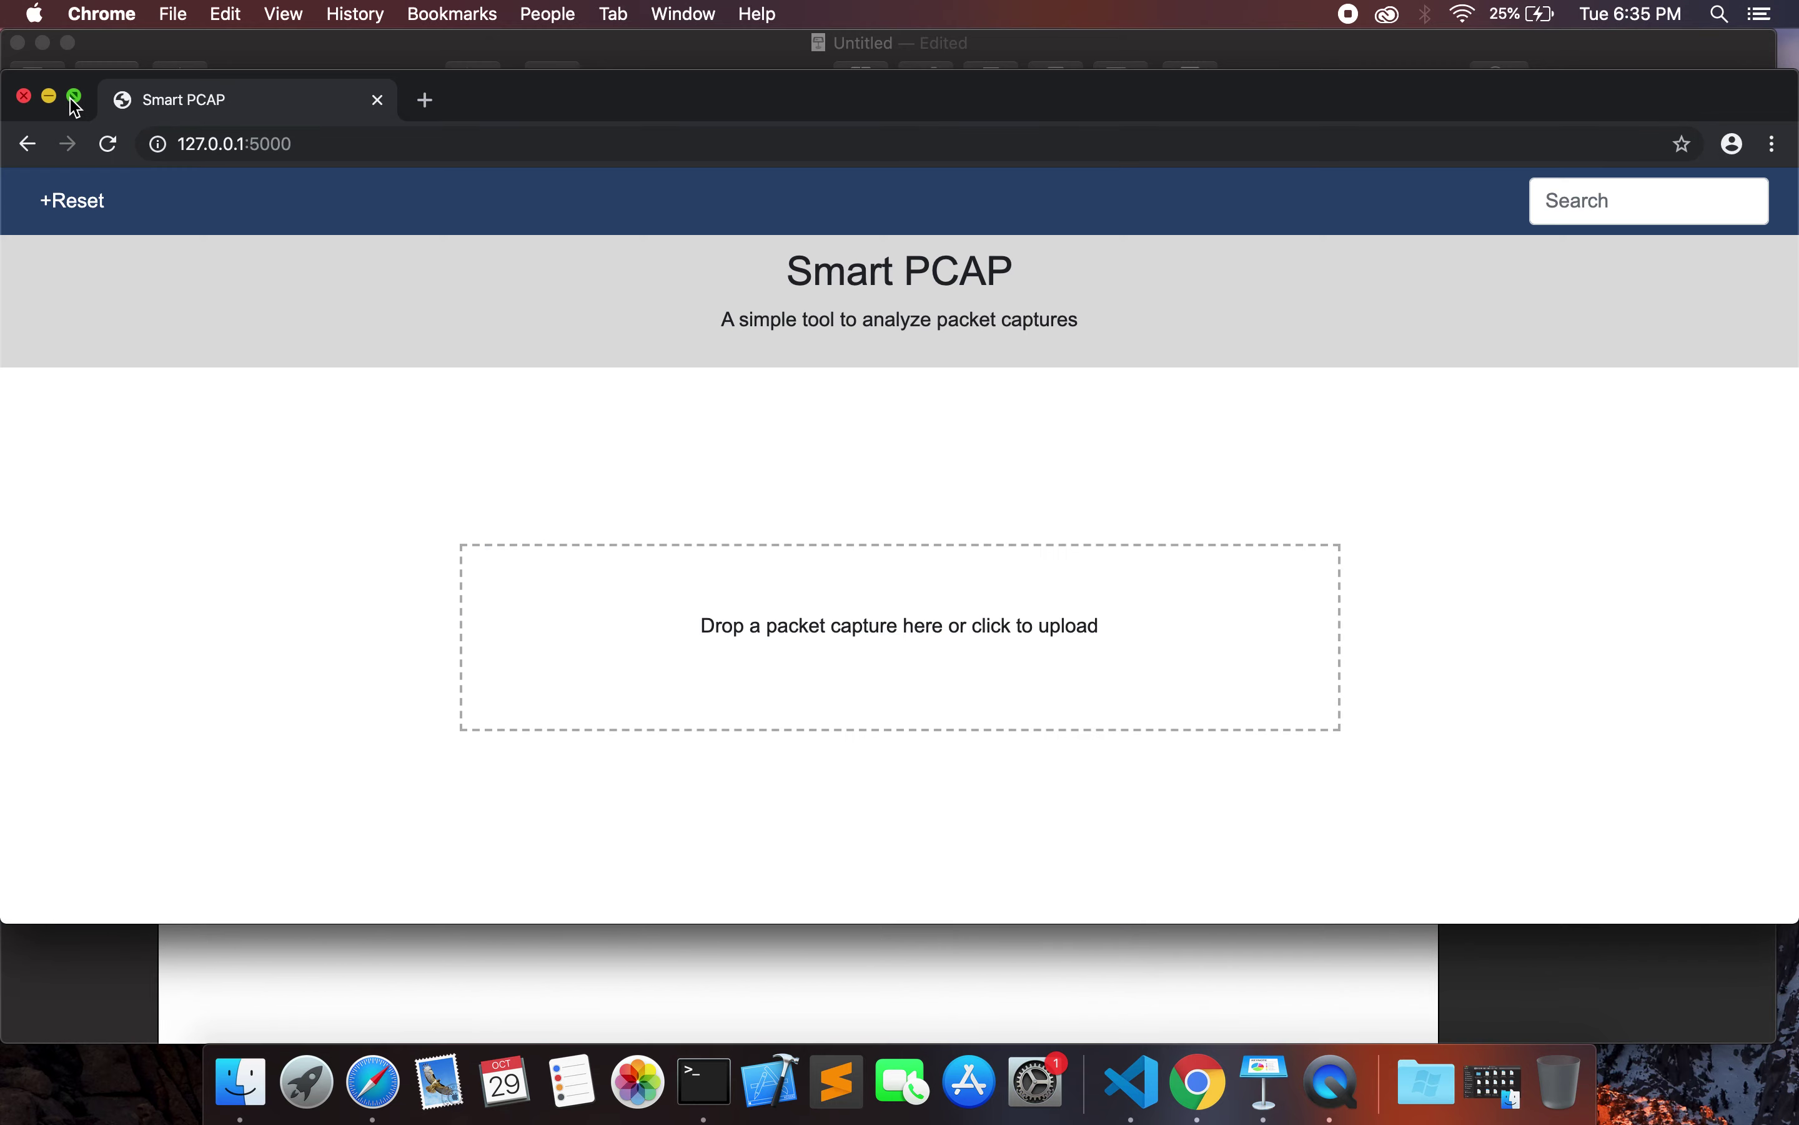
pyautogui.click(74, 97)
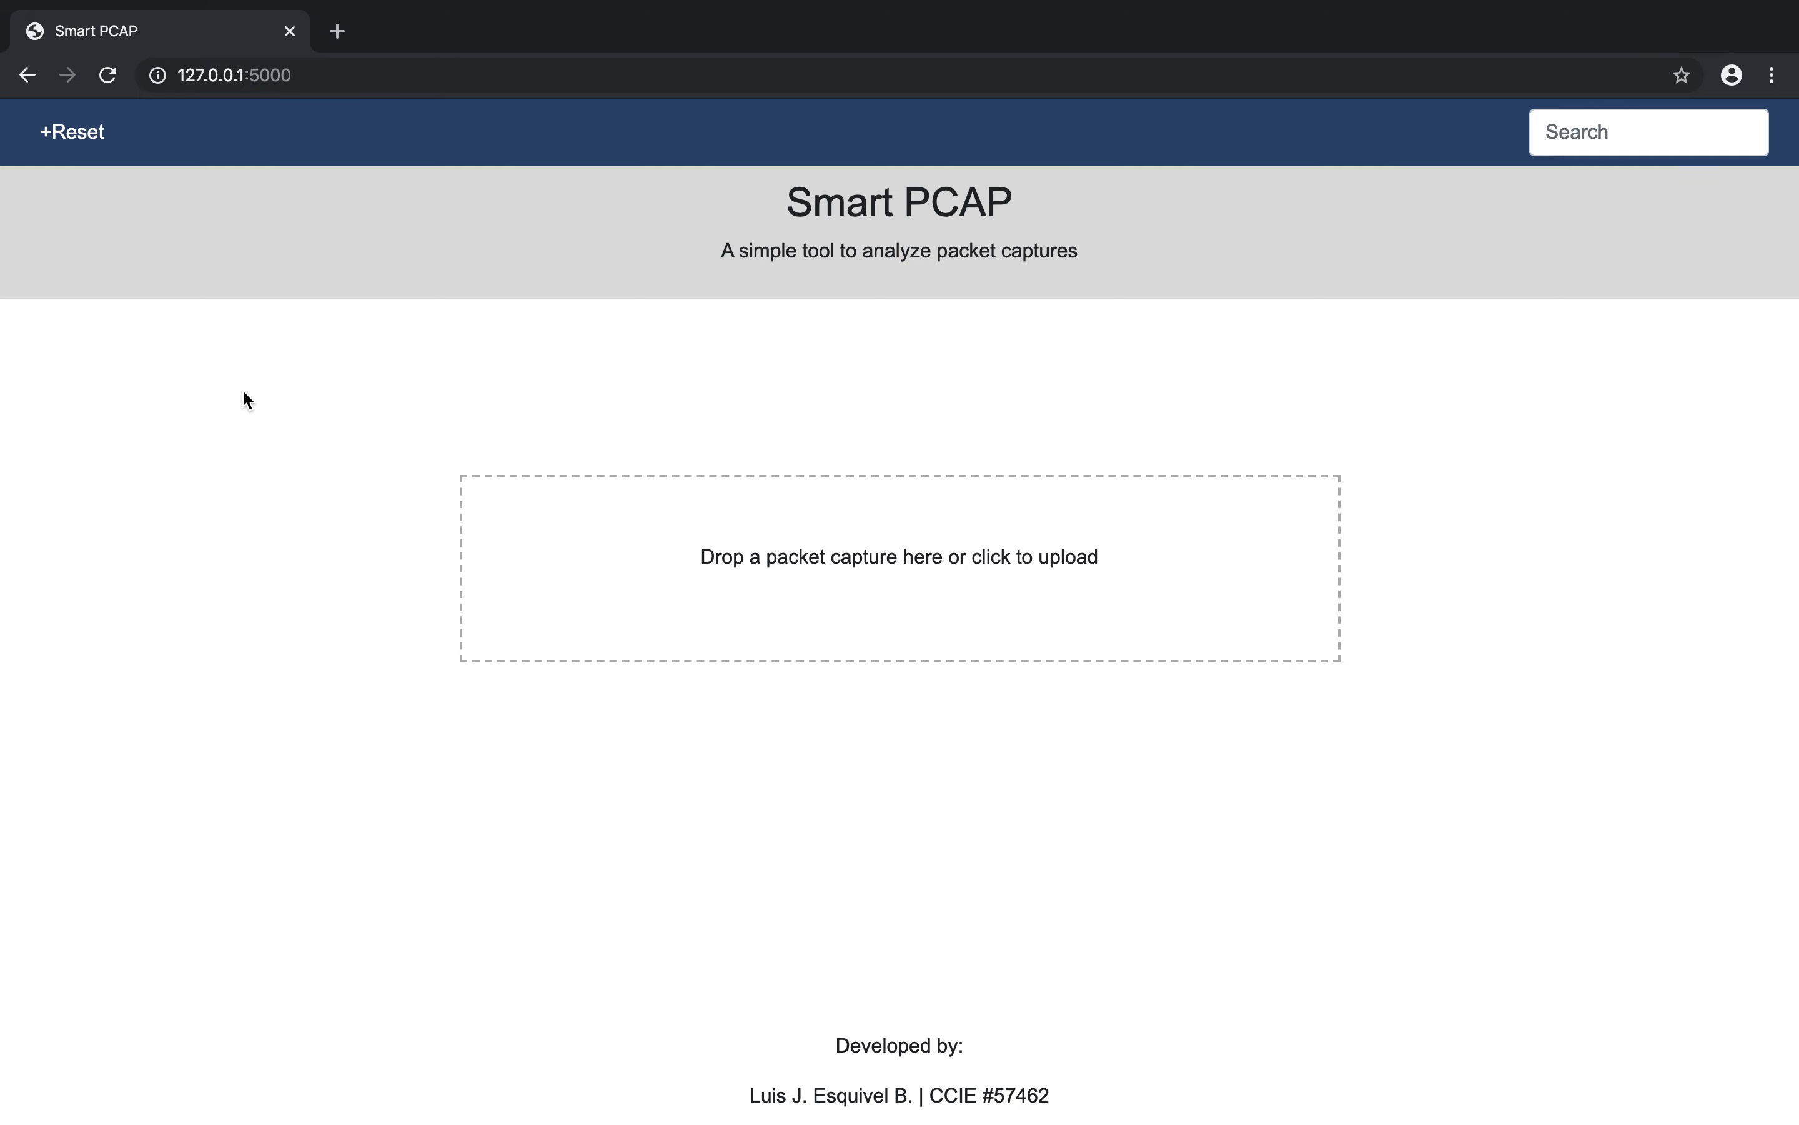
# - Take the browser out of full screen, move its window aside and bring up the smartpcap folder in Finder
pyautogui.click(591, 571)
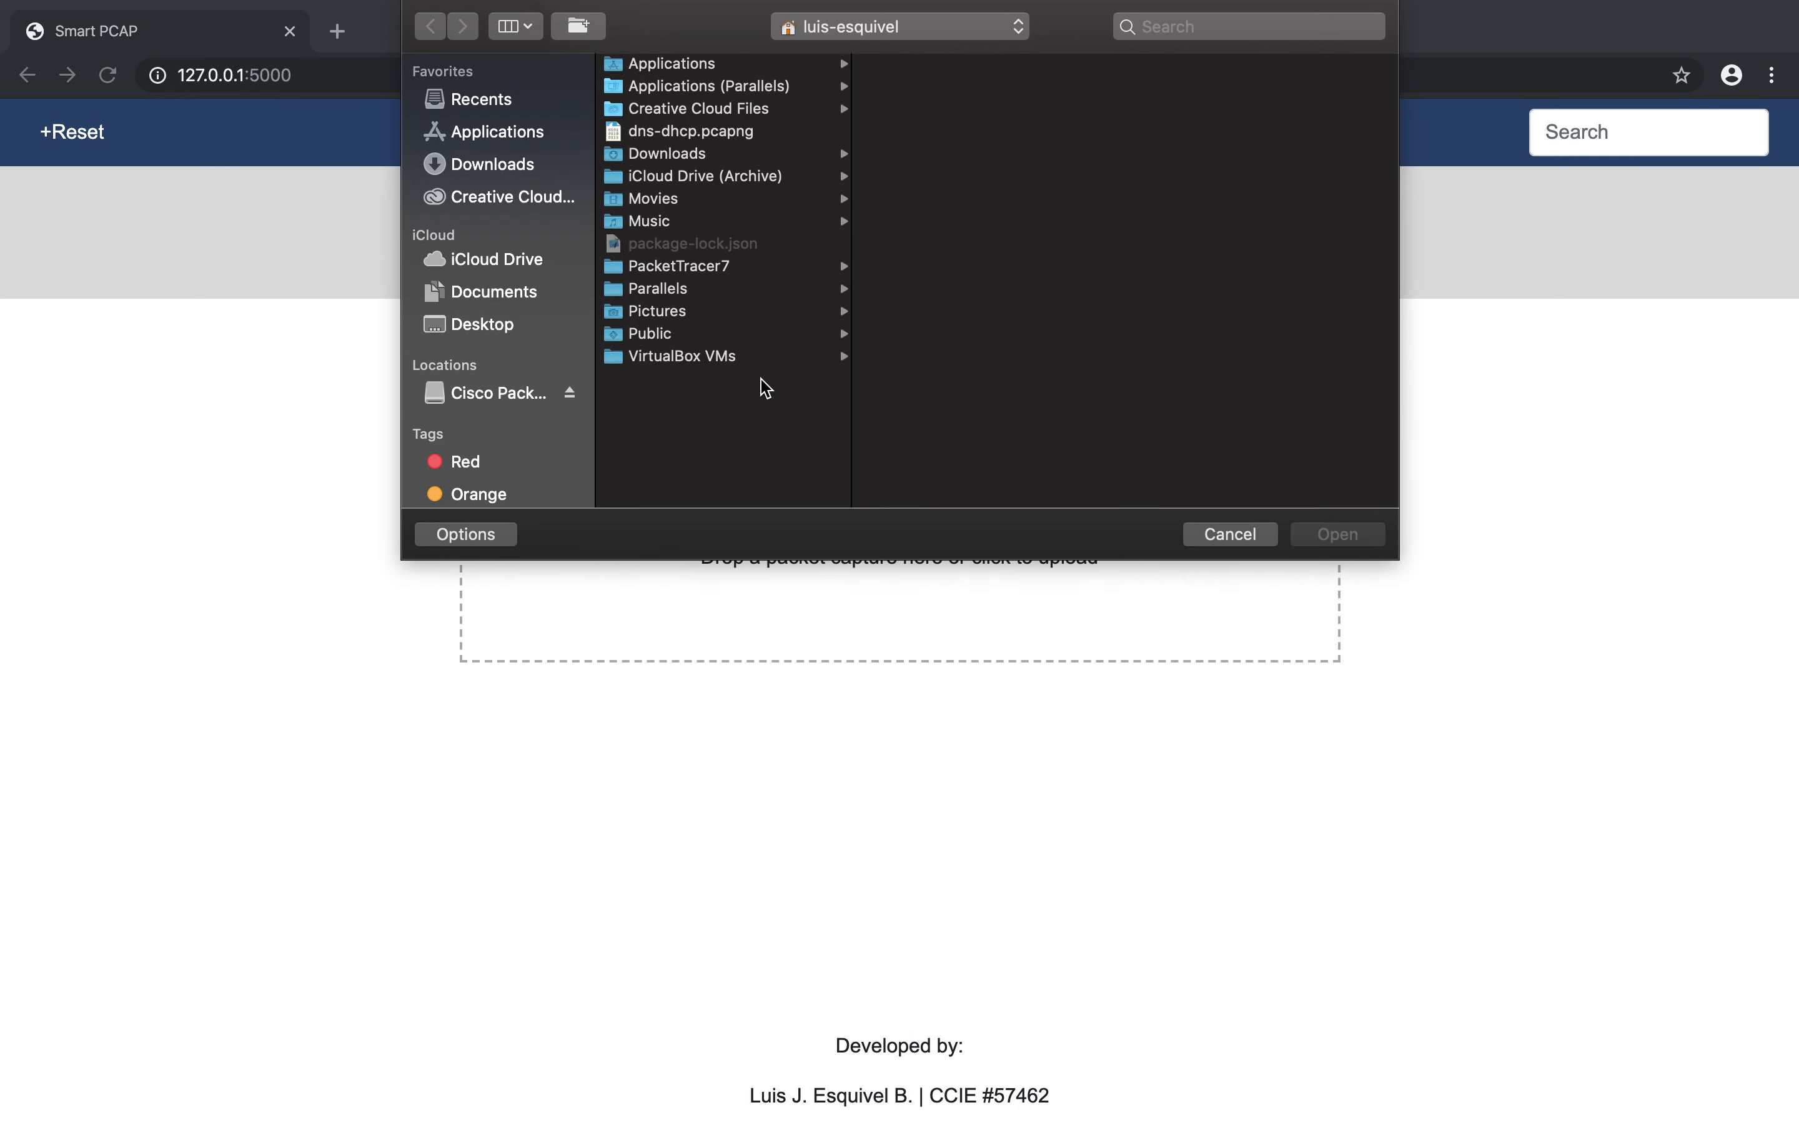
pyautogui.click(1258, 535)
pyautogui.moveTo(494, 8)
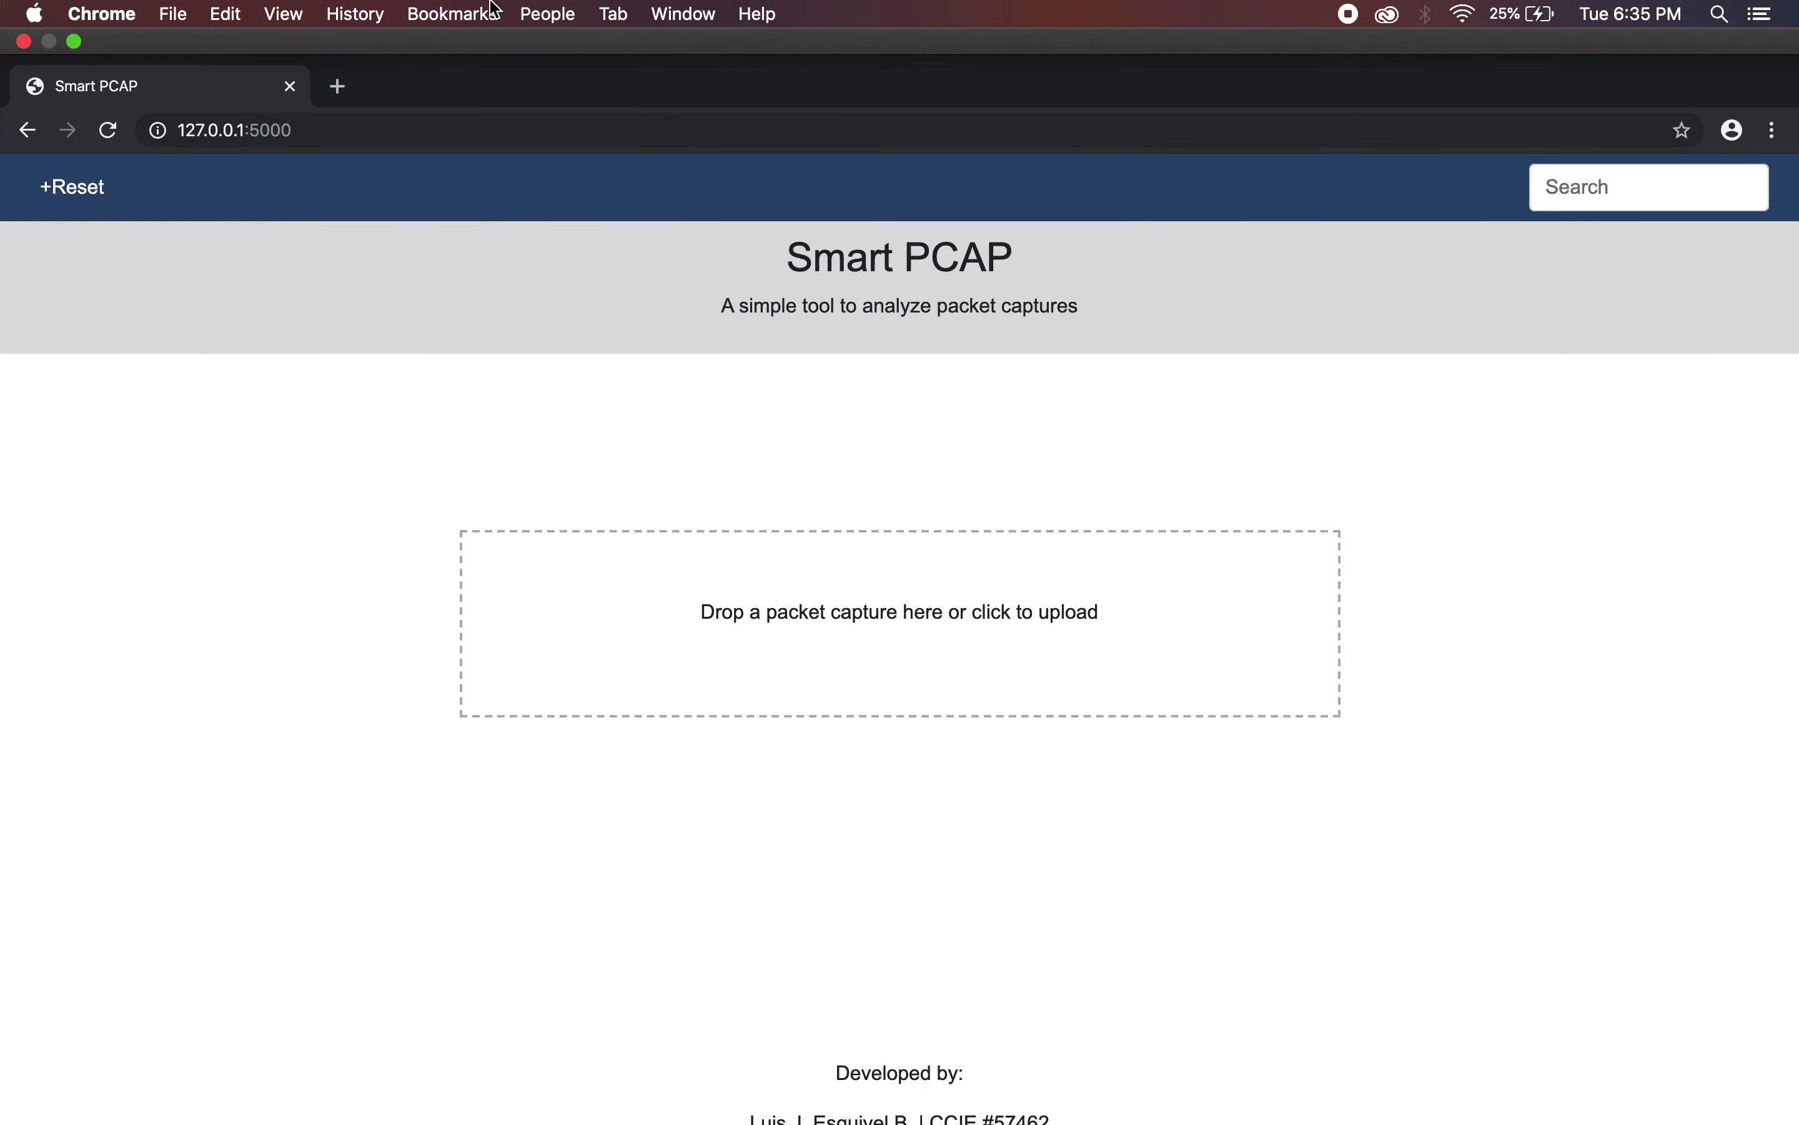
pyautogui.click(74, 43)
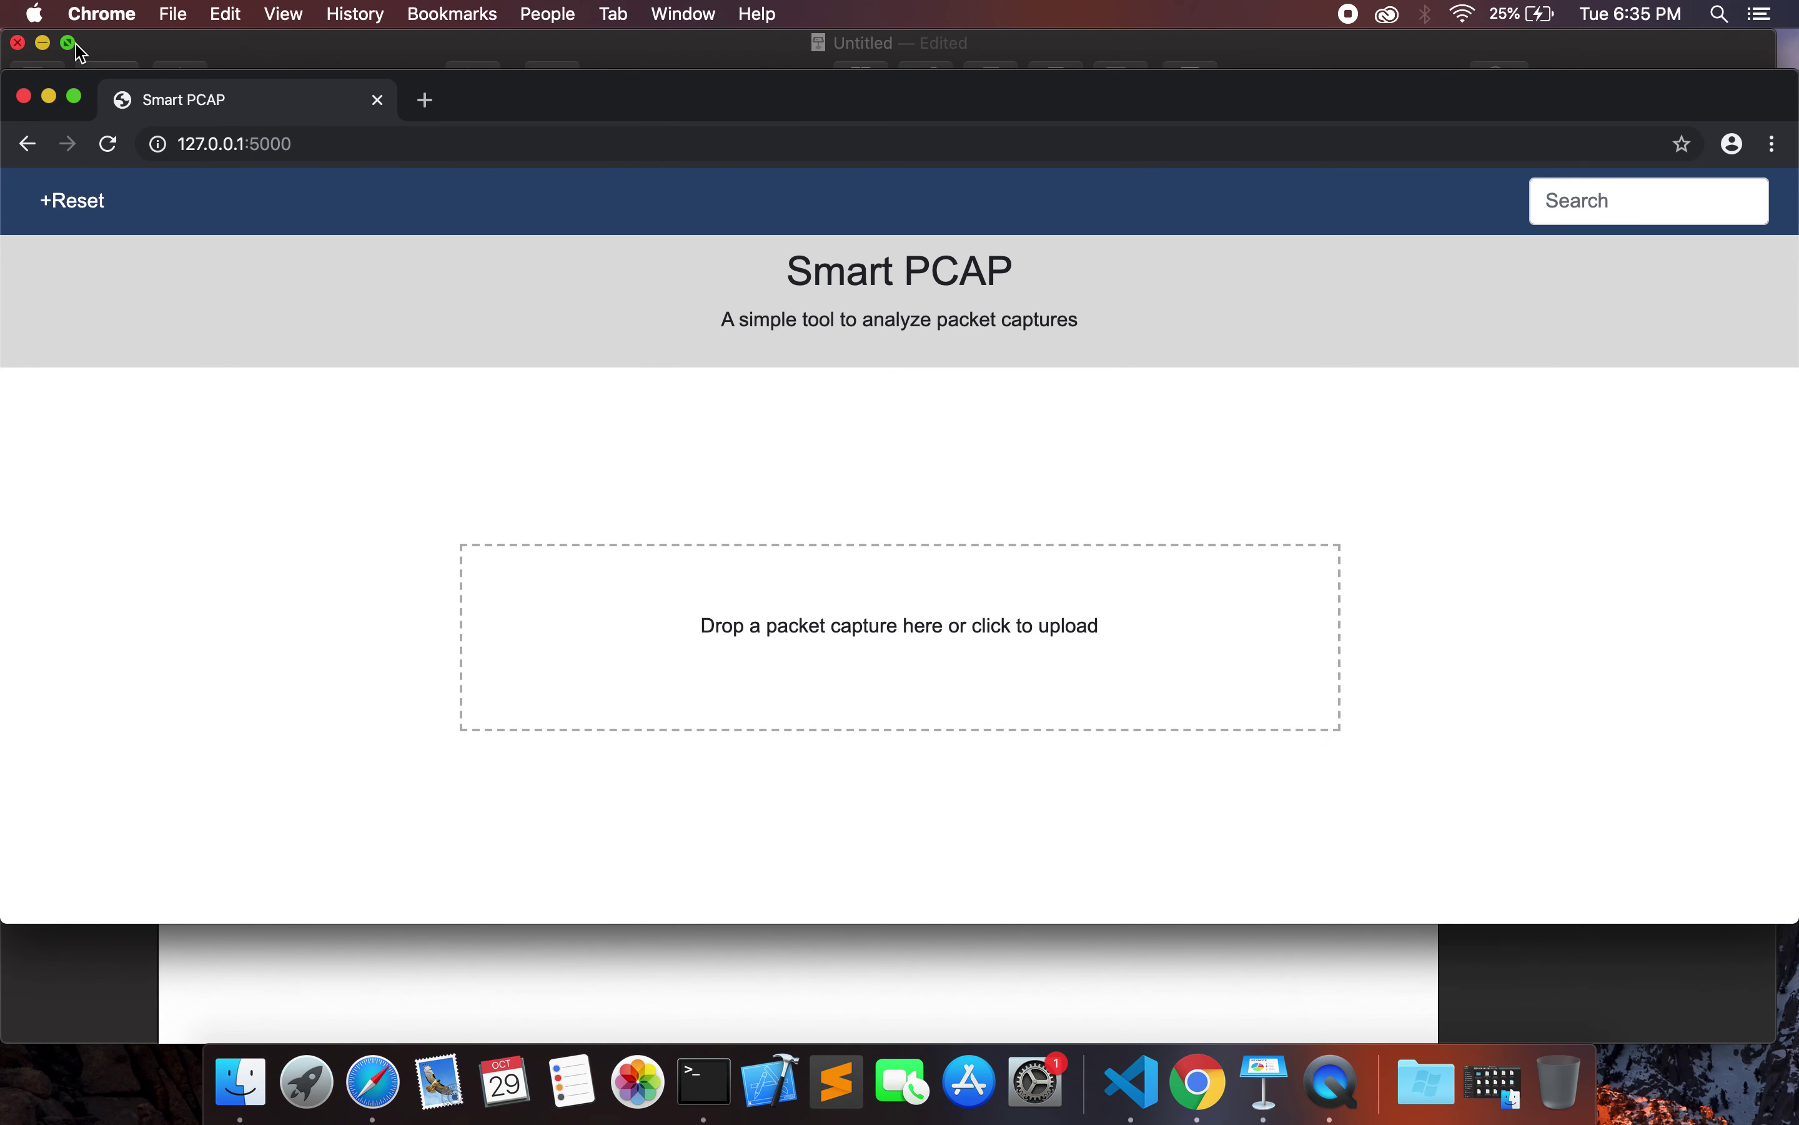
pyautogui.moveTo(540, 108); pyautogui.dragTo(1235, 37)
pyautogui.click(243, 1094)
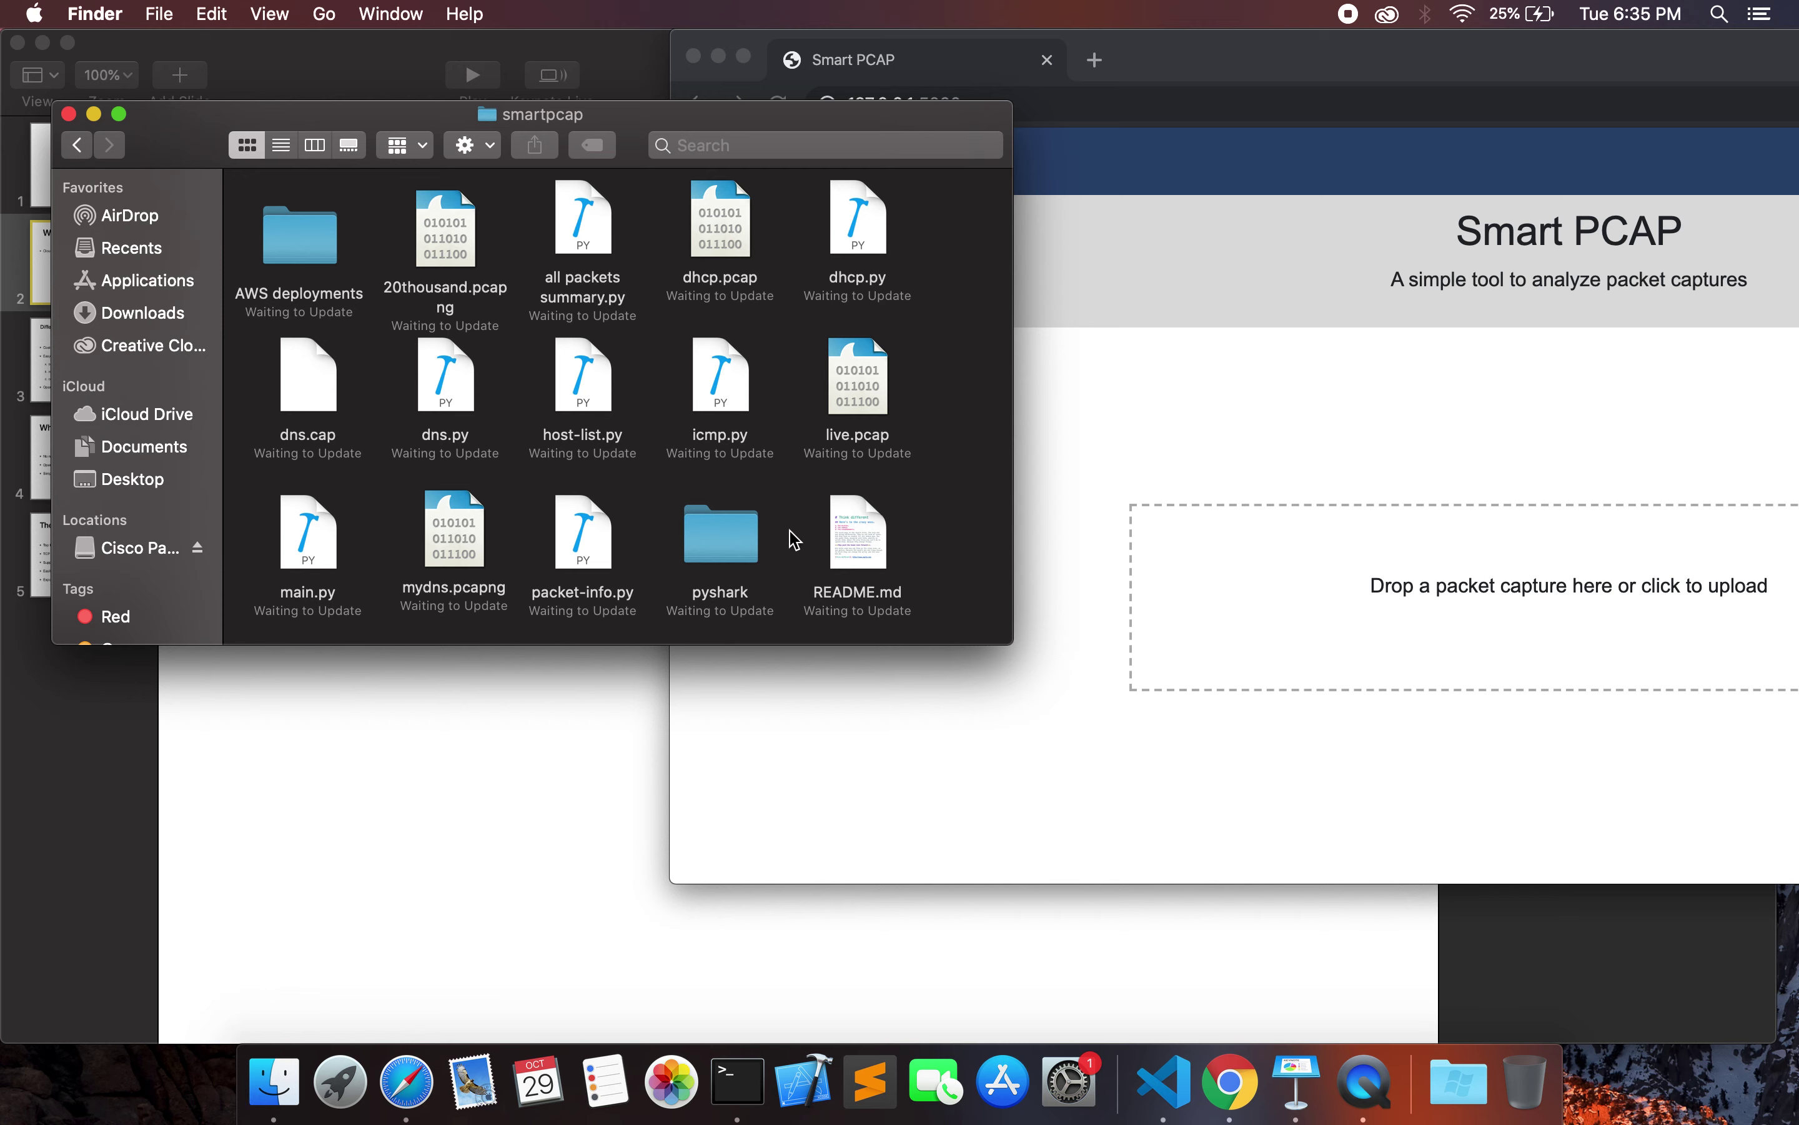
# - Try adding icmp.py to Smart PCAP's upload area, and remove the file again
pyautogui.click(725, 394)
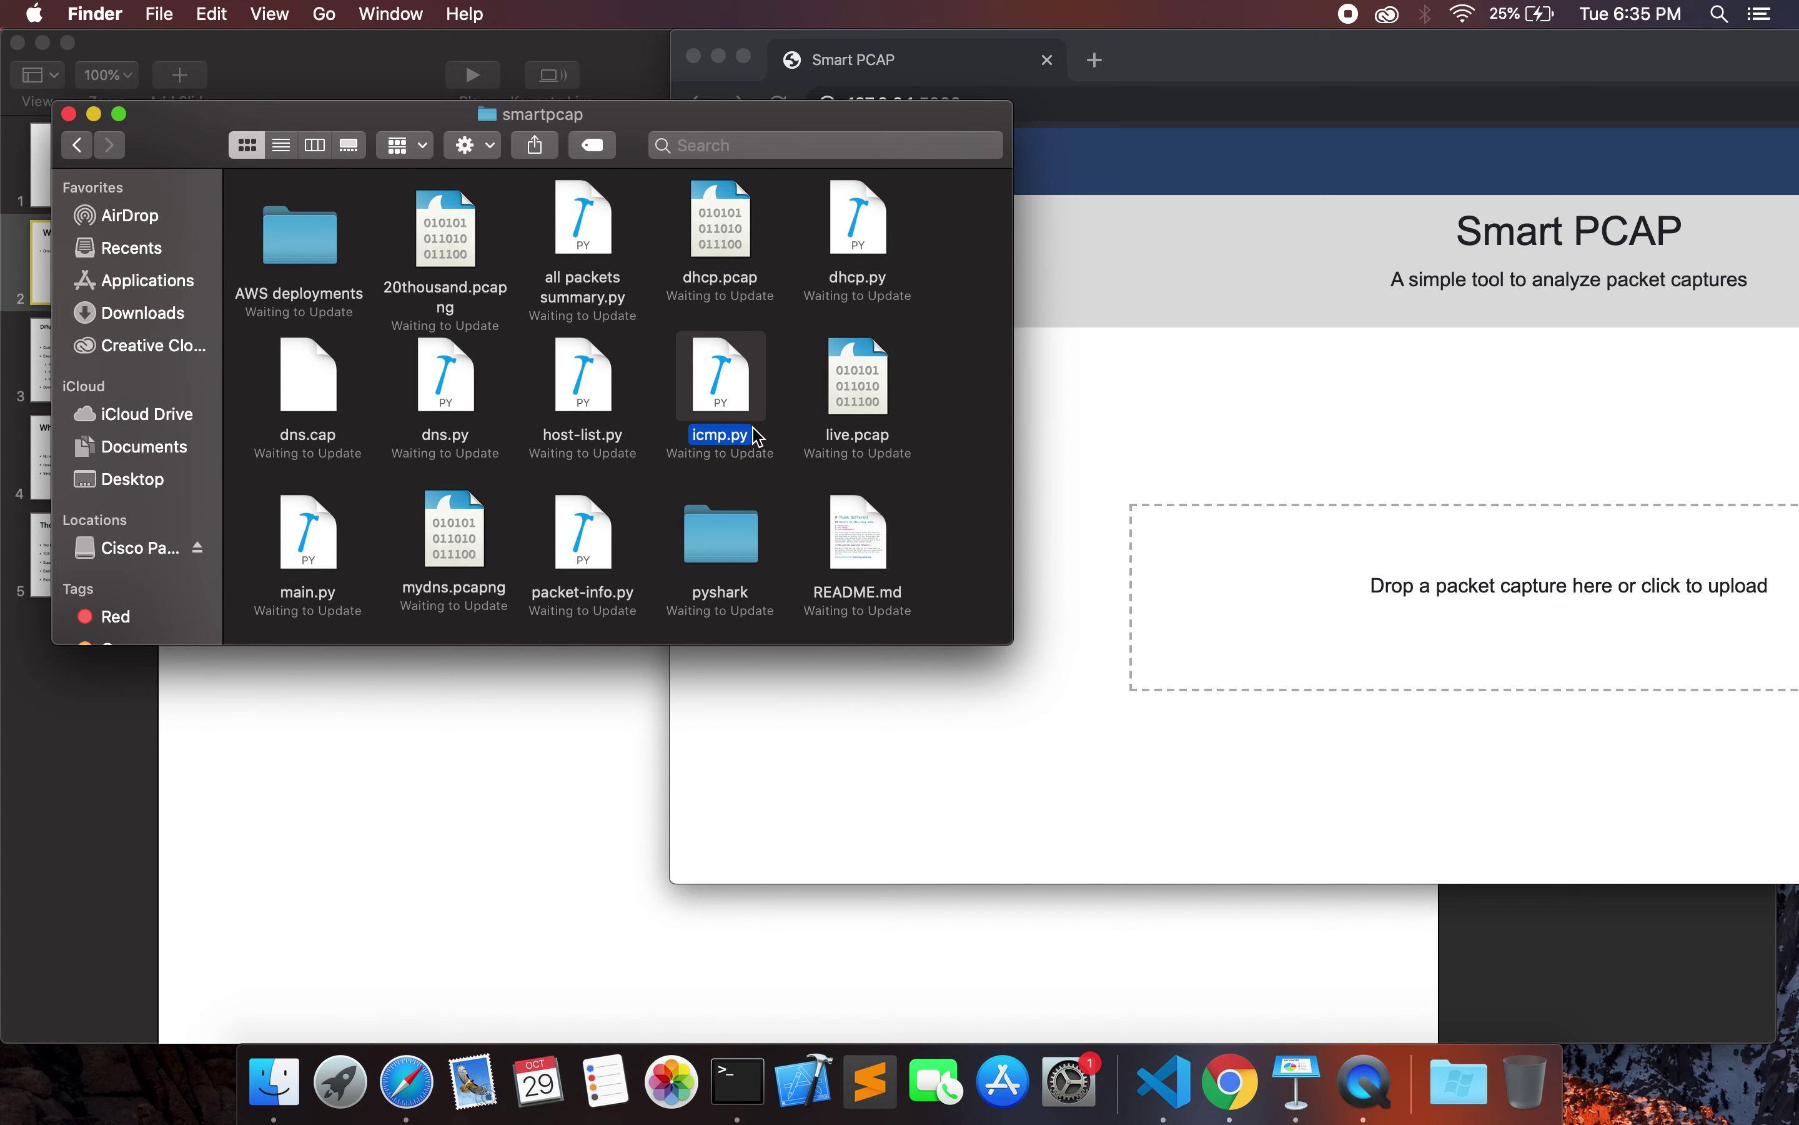
pyautogui.moveTo(751, 398); pyautogui.dragTo(1401, 574)
pyautogui.moveTo(1573, 648)
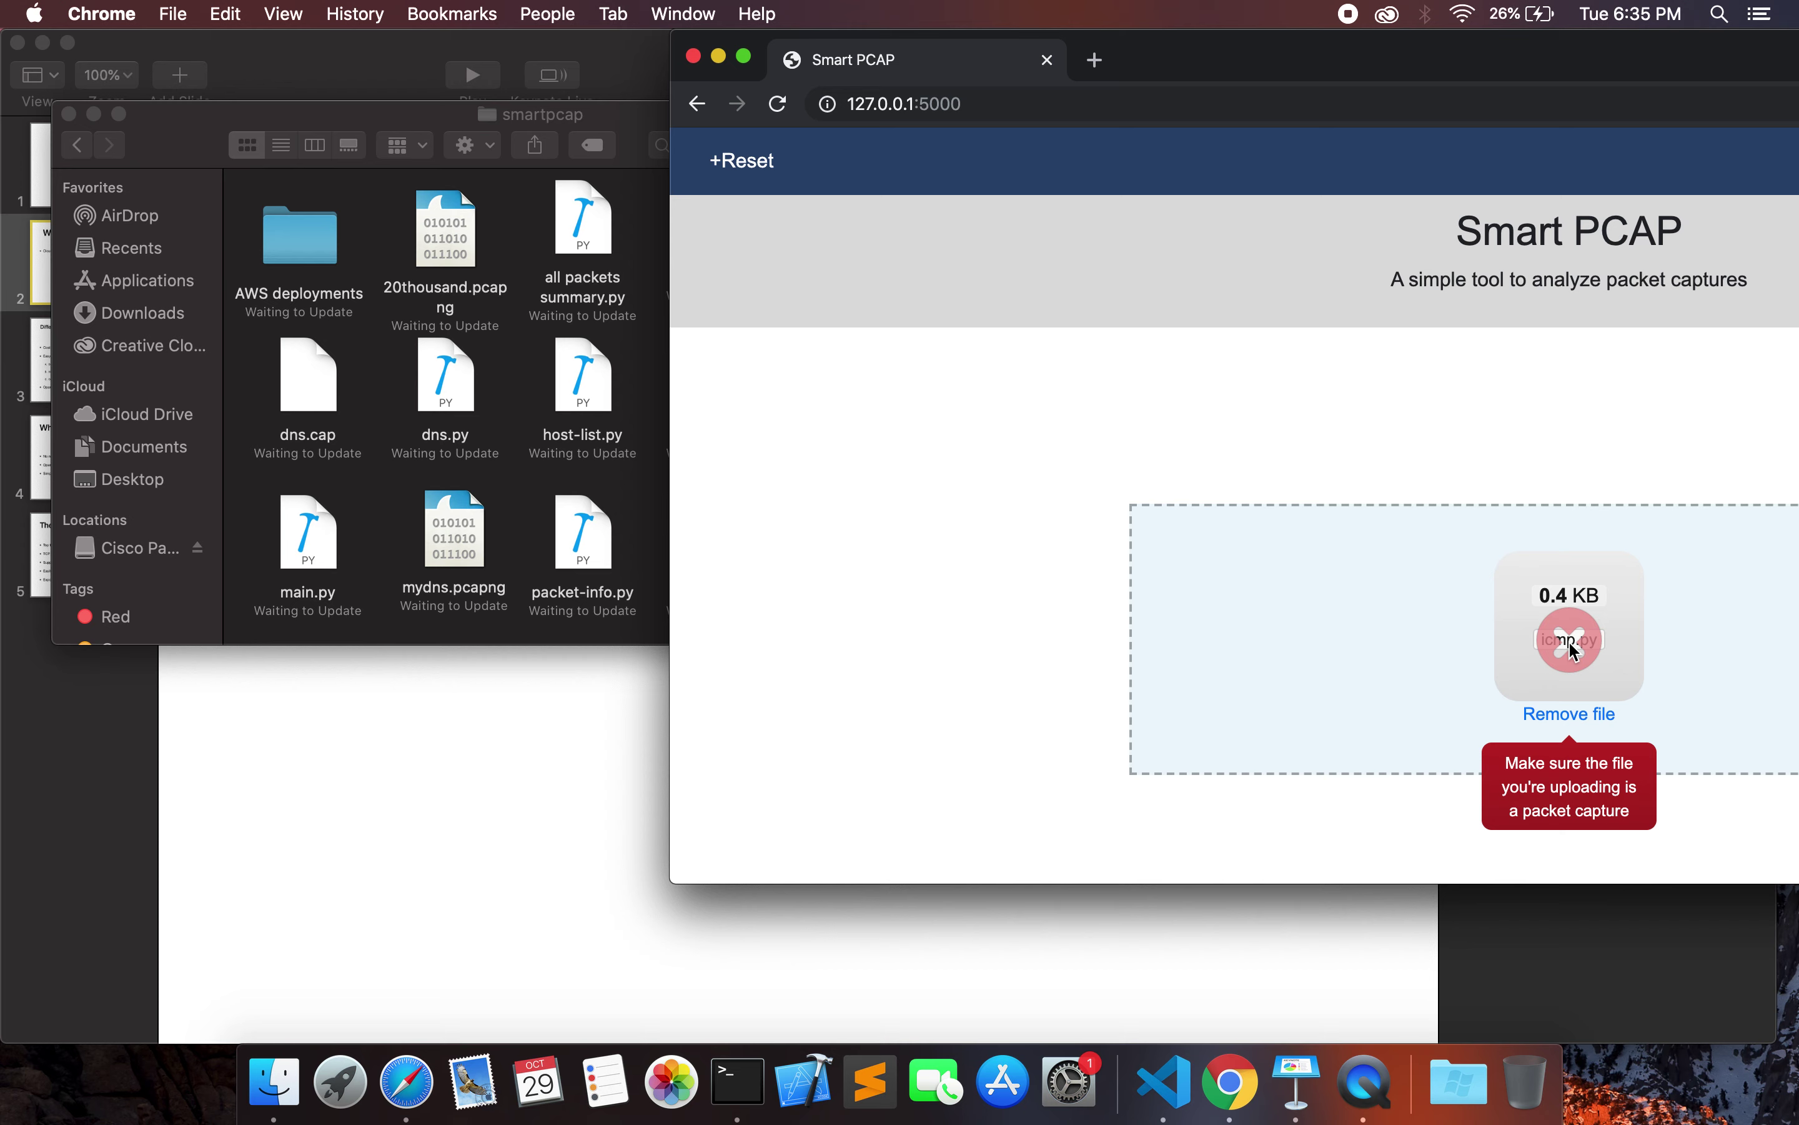
pyautogui.click(1581, 716)
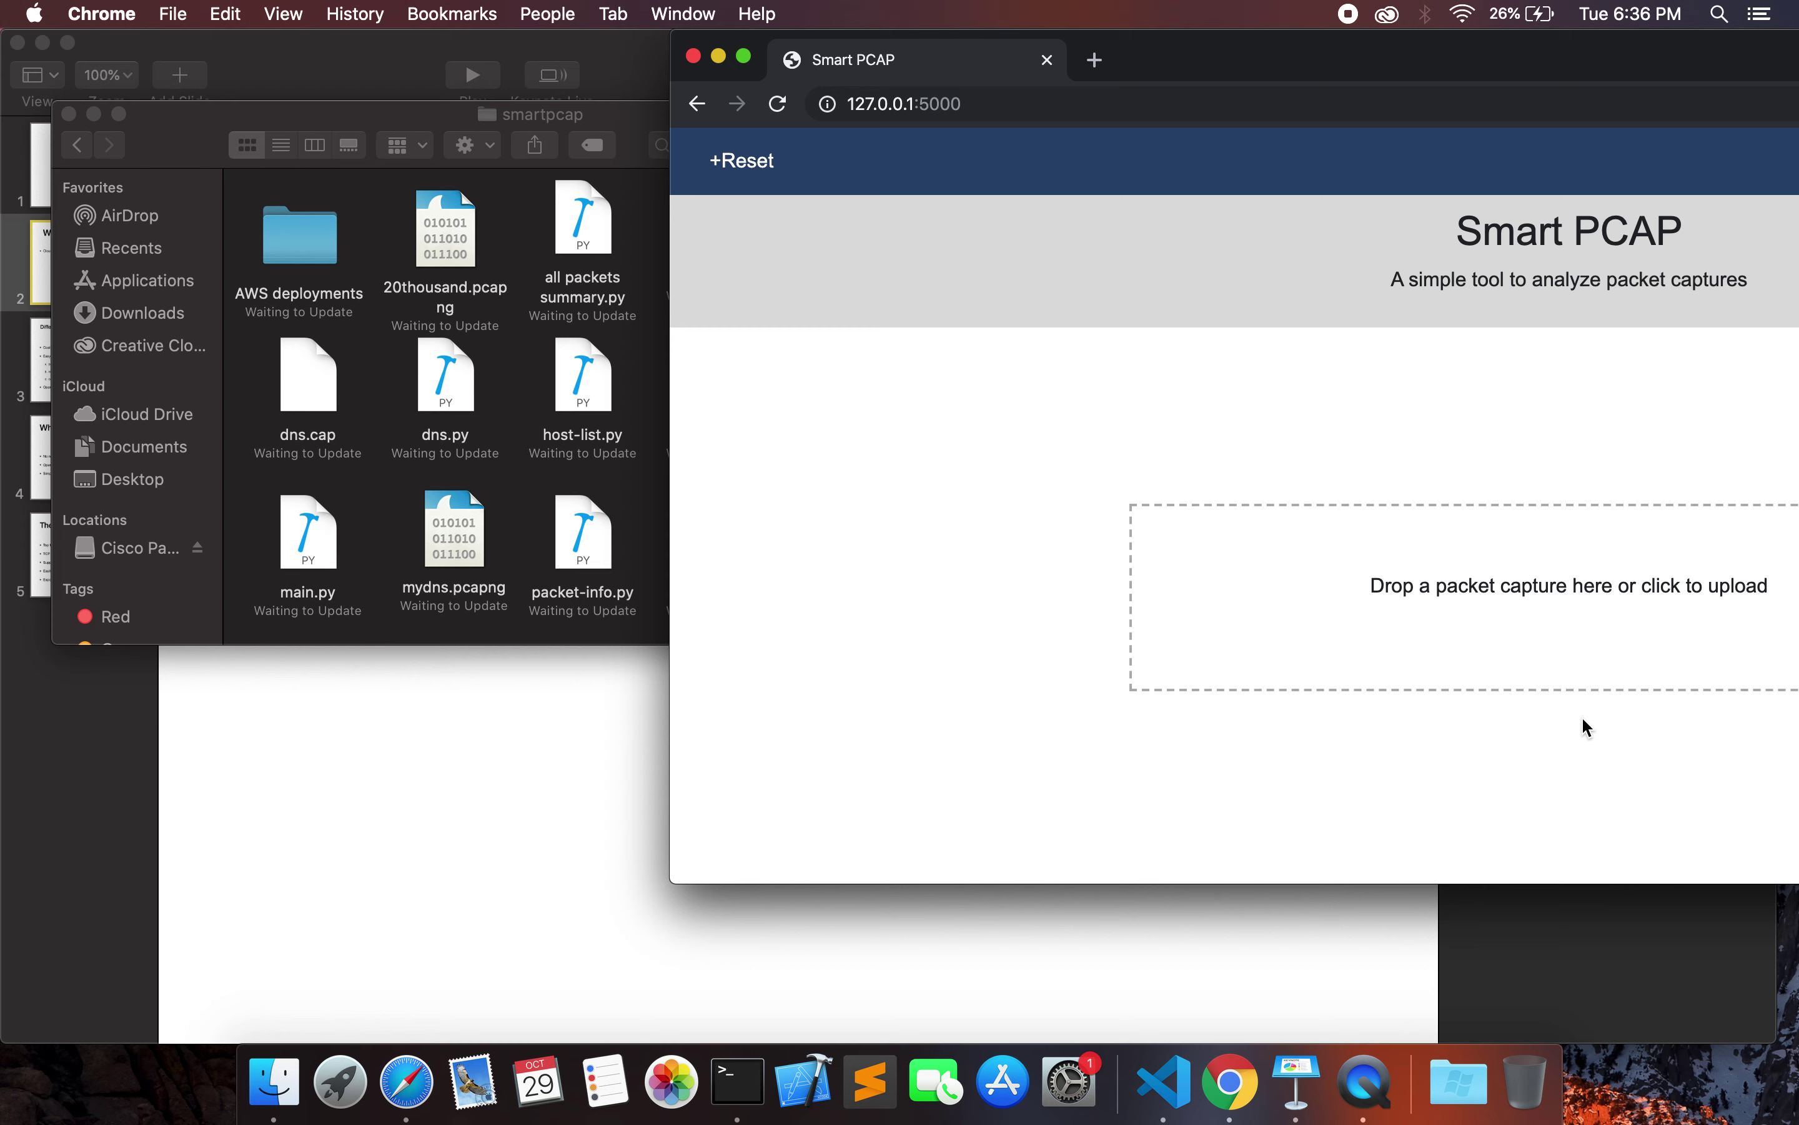
# - Preview dhcp.pcap in Finder and add it to the Smart PCAP upload area
pyautogui.click(644, 377)
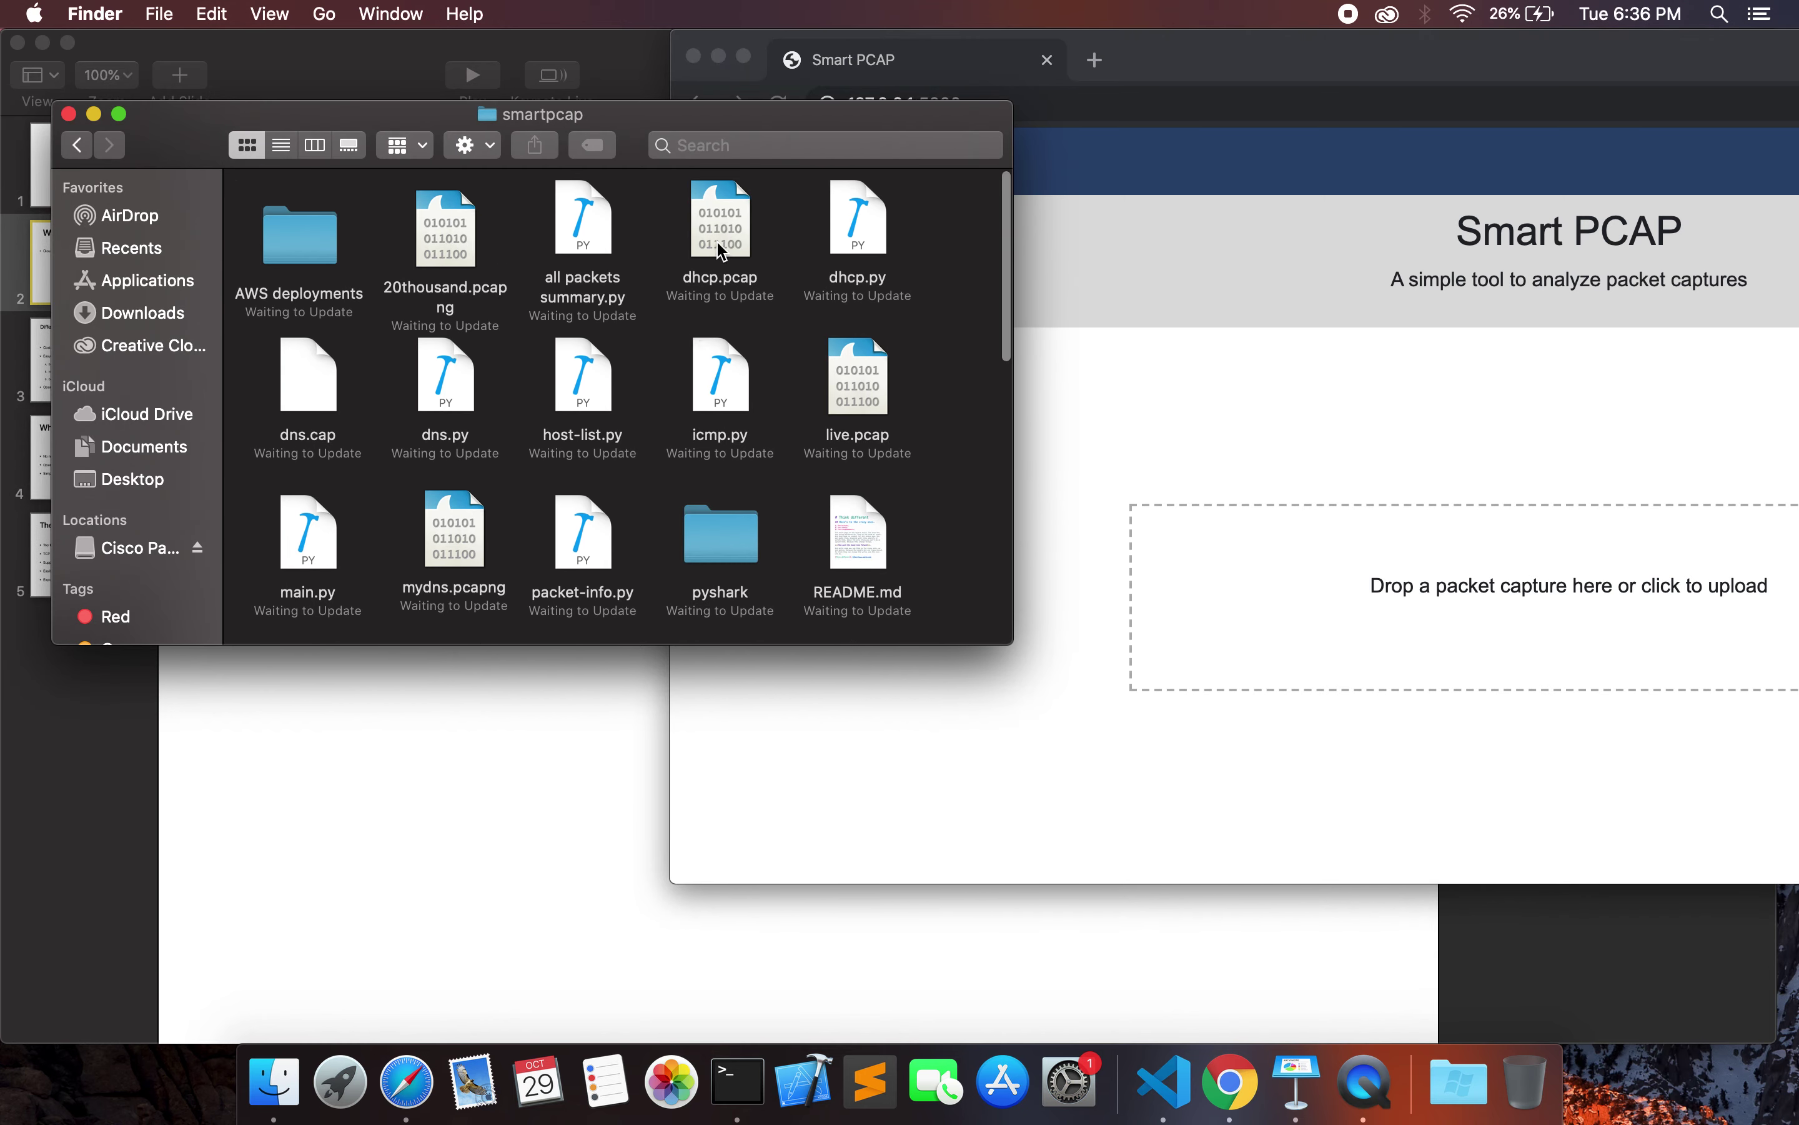
pyautogui.click(742, 249)
pyautogui.press('space')
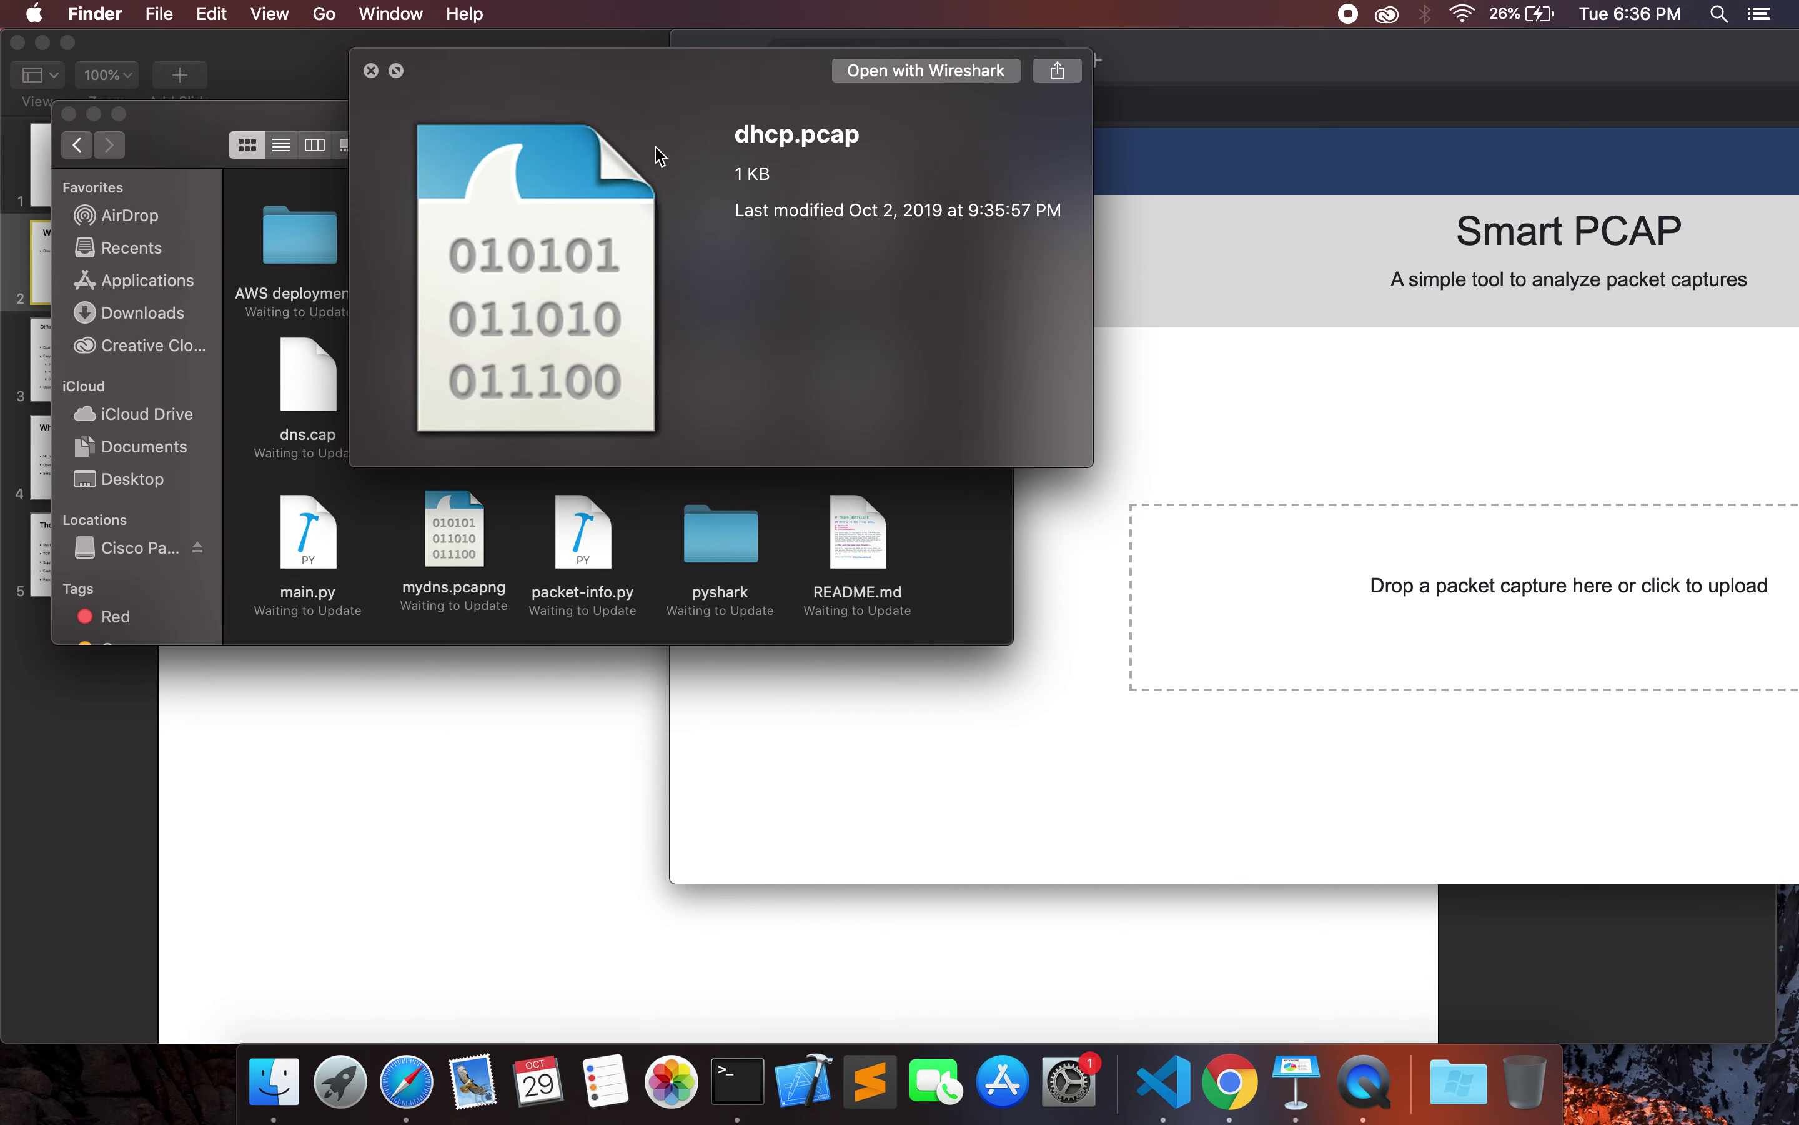
pyautogui.click(371, 71)
pyautogui.moveTo(719, 223); pyautogui.dragTo(1462, 623)
# - Show the browser full screen and run the analysis of the uploaded dhcp.pcap capture
pyautogui.click(745, 57)
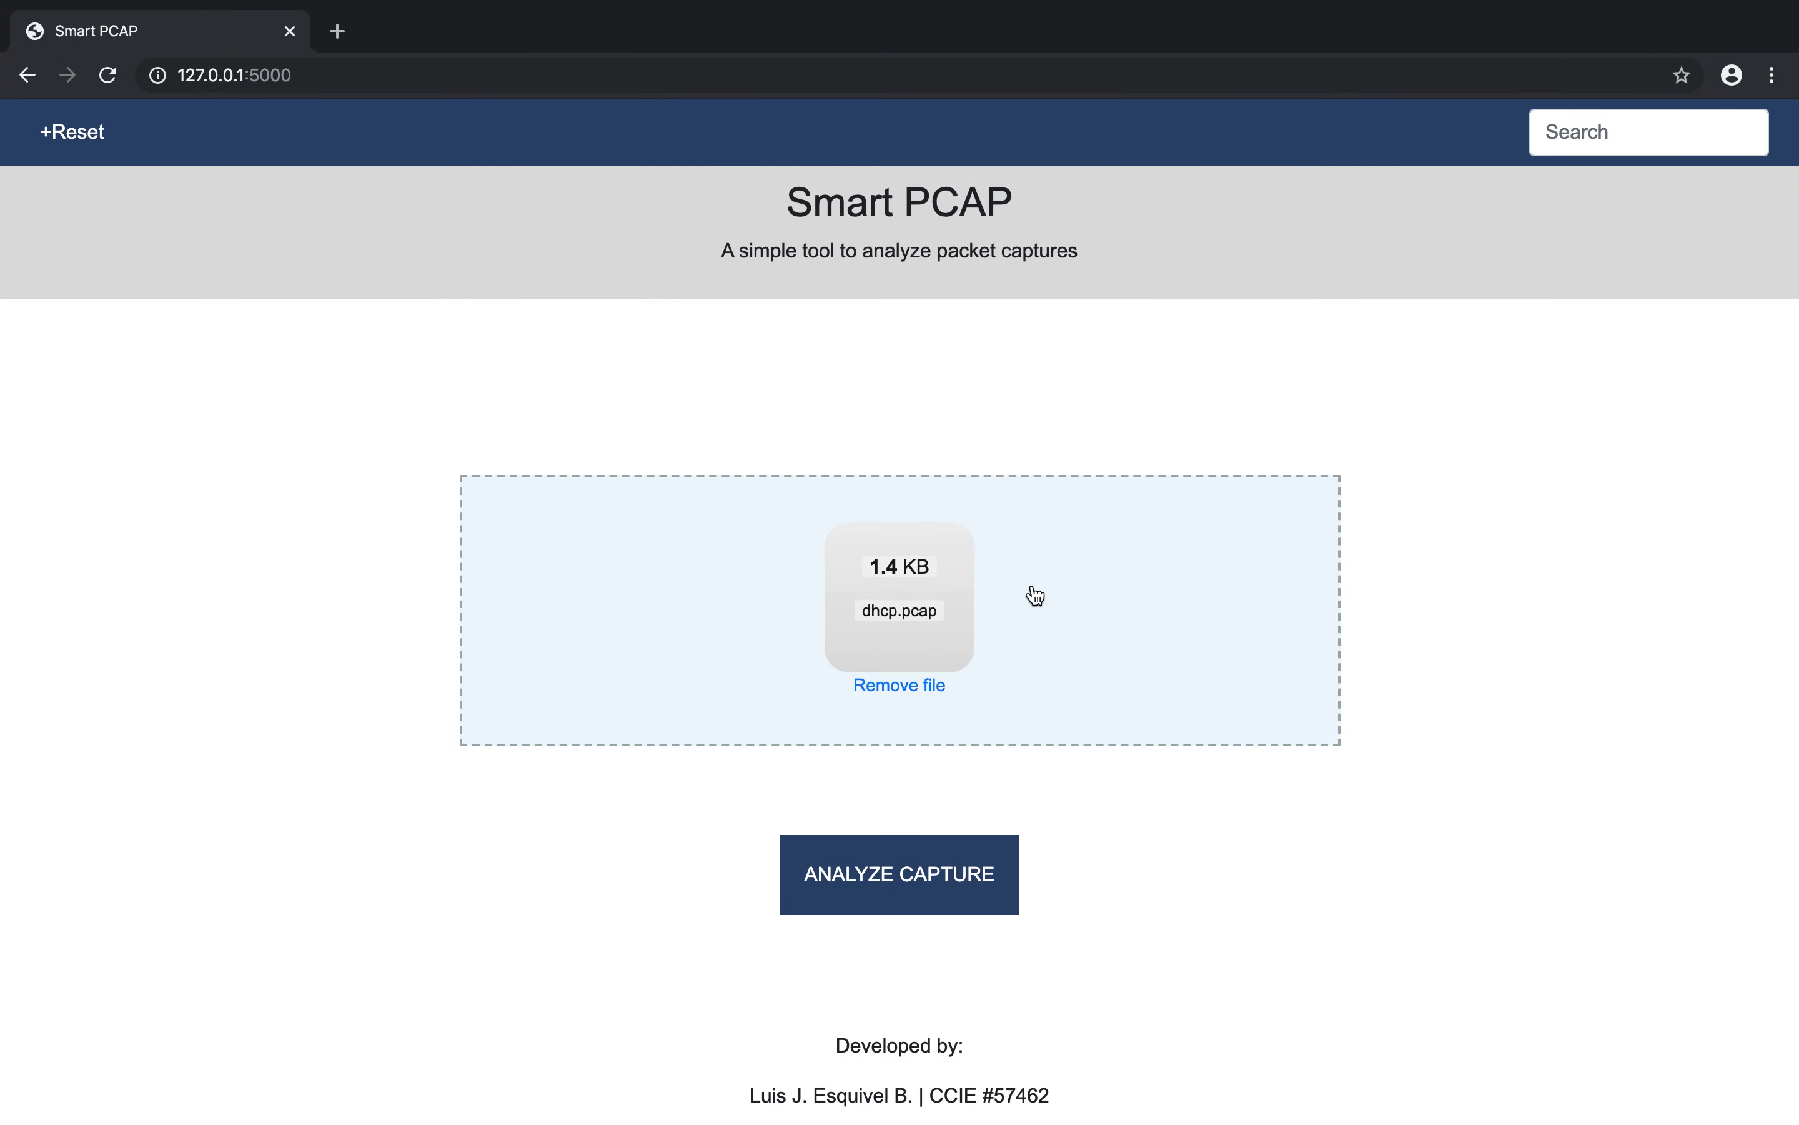
pyautogui.click(967, 859)
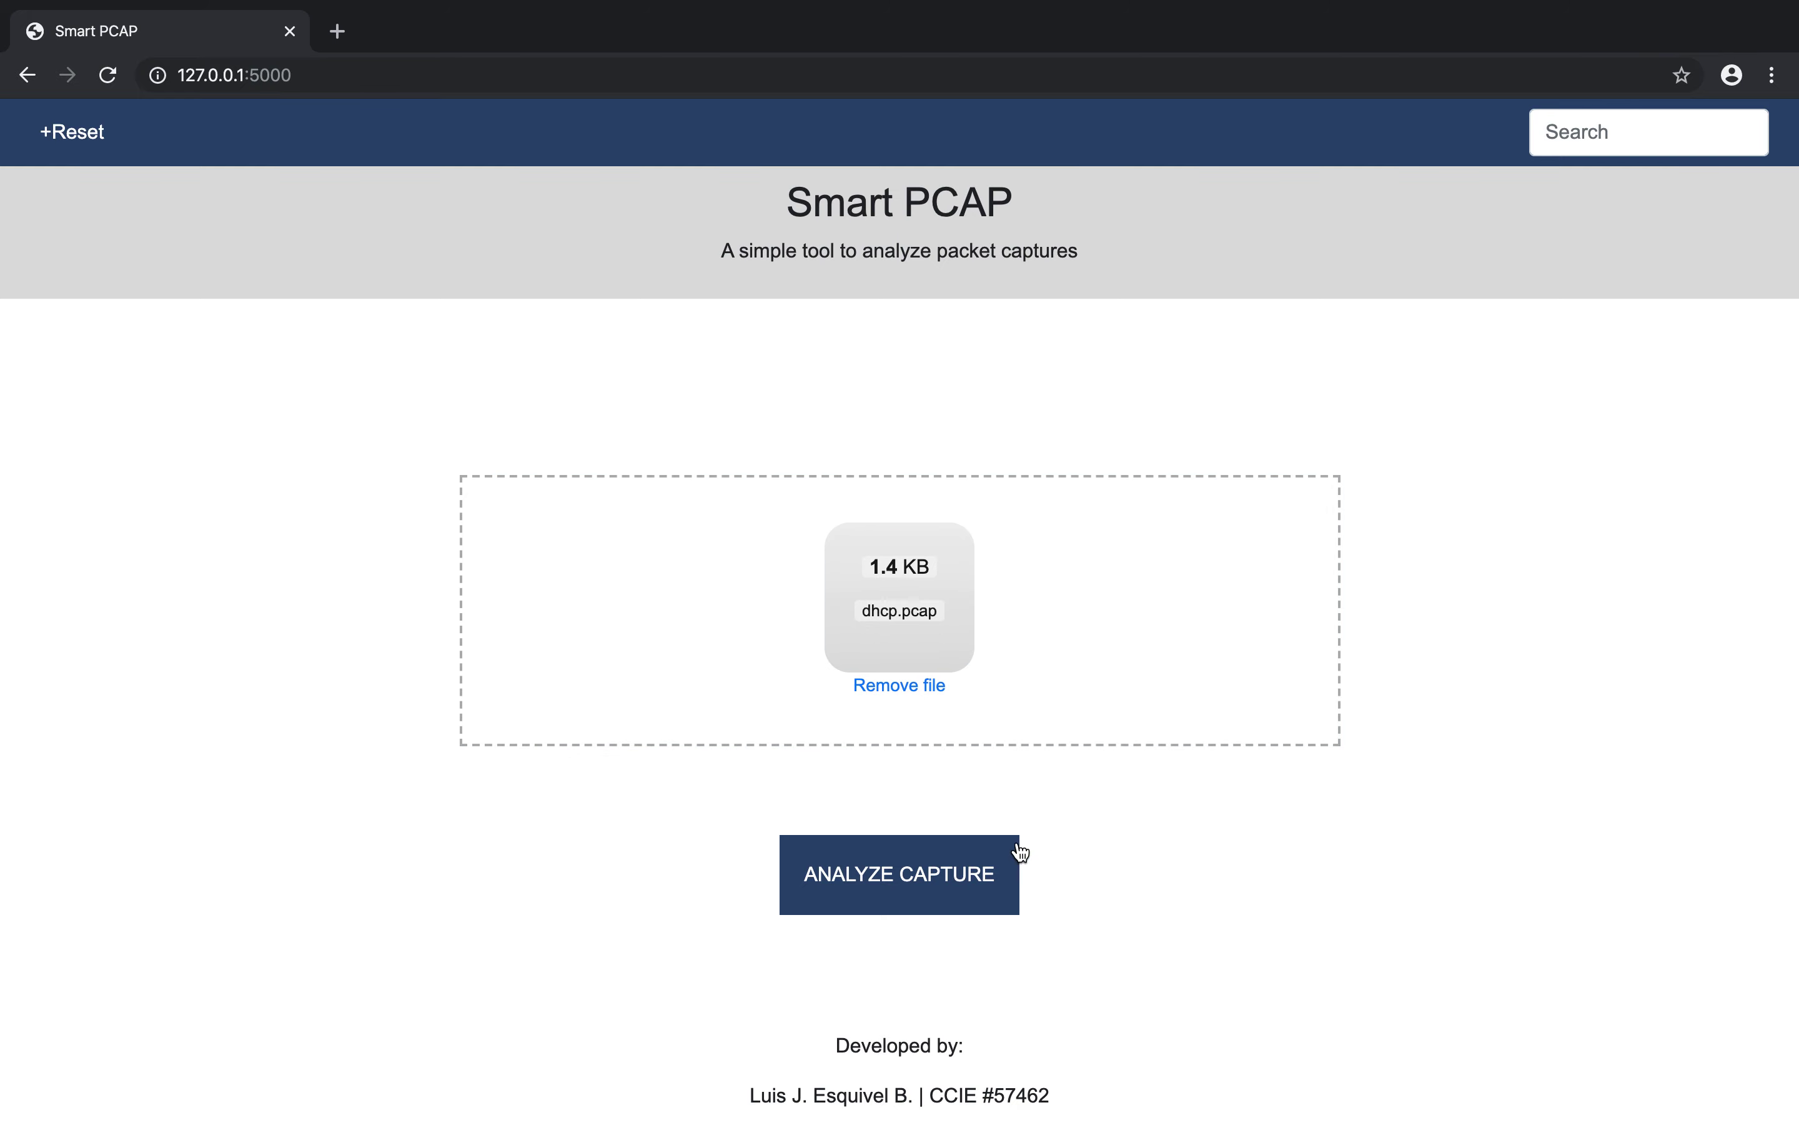
pyautogui.click(946, 876)
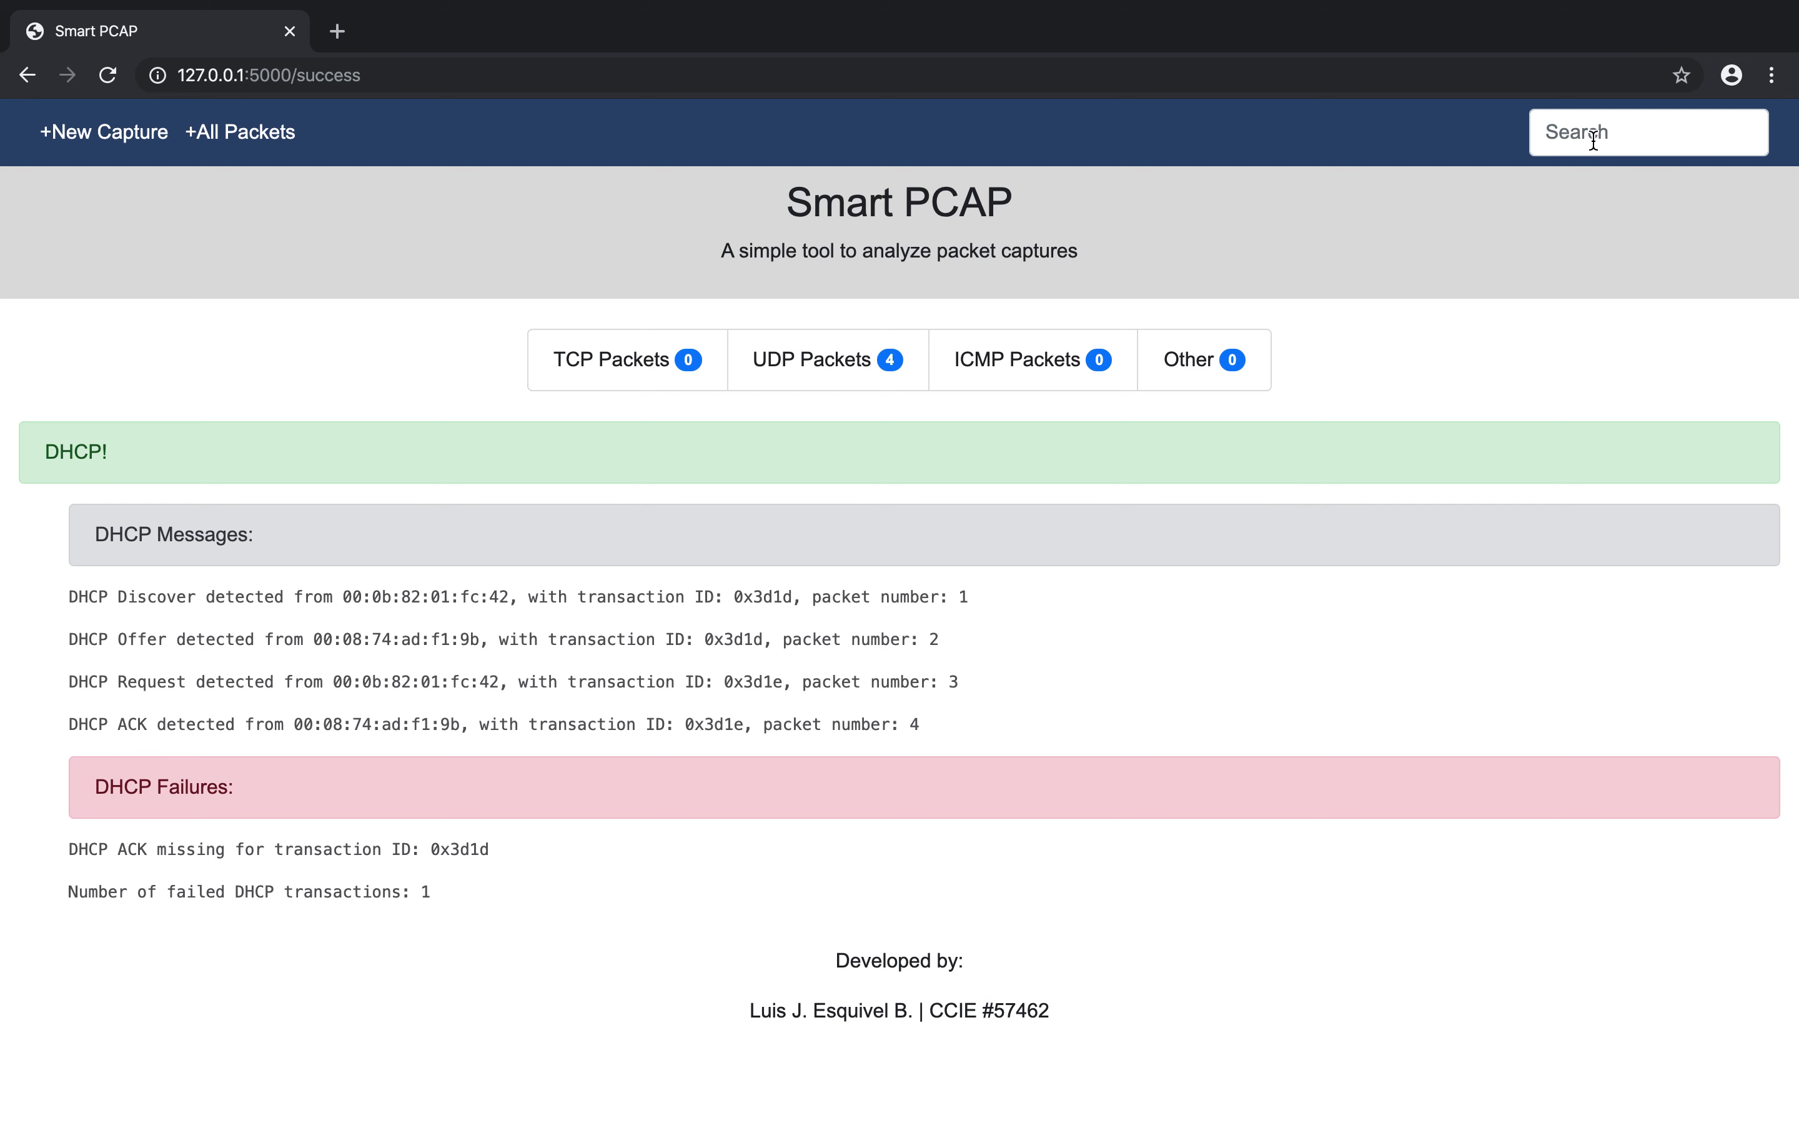
# - Copy the transaction ID 0x3d1d from the DHCP failures section and search the report for it
pyautogui.doubleClick(465, 848)
pyautogui.press('super+c')
pyautogui.click(1626, 137)
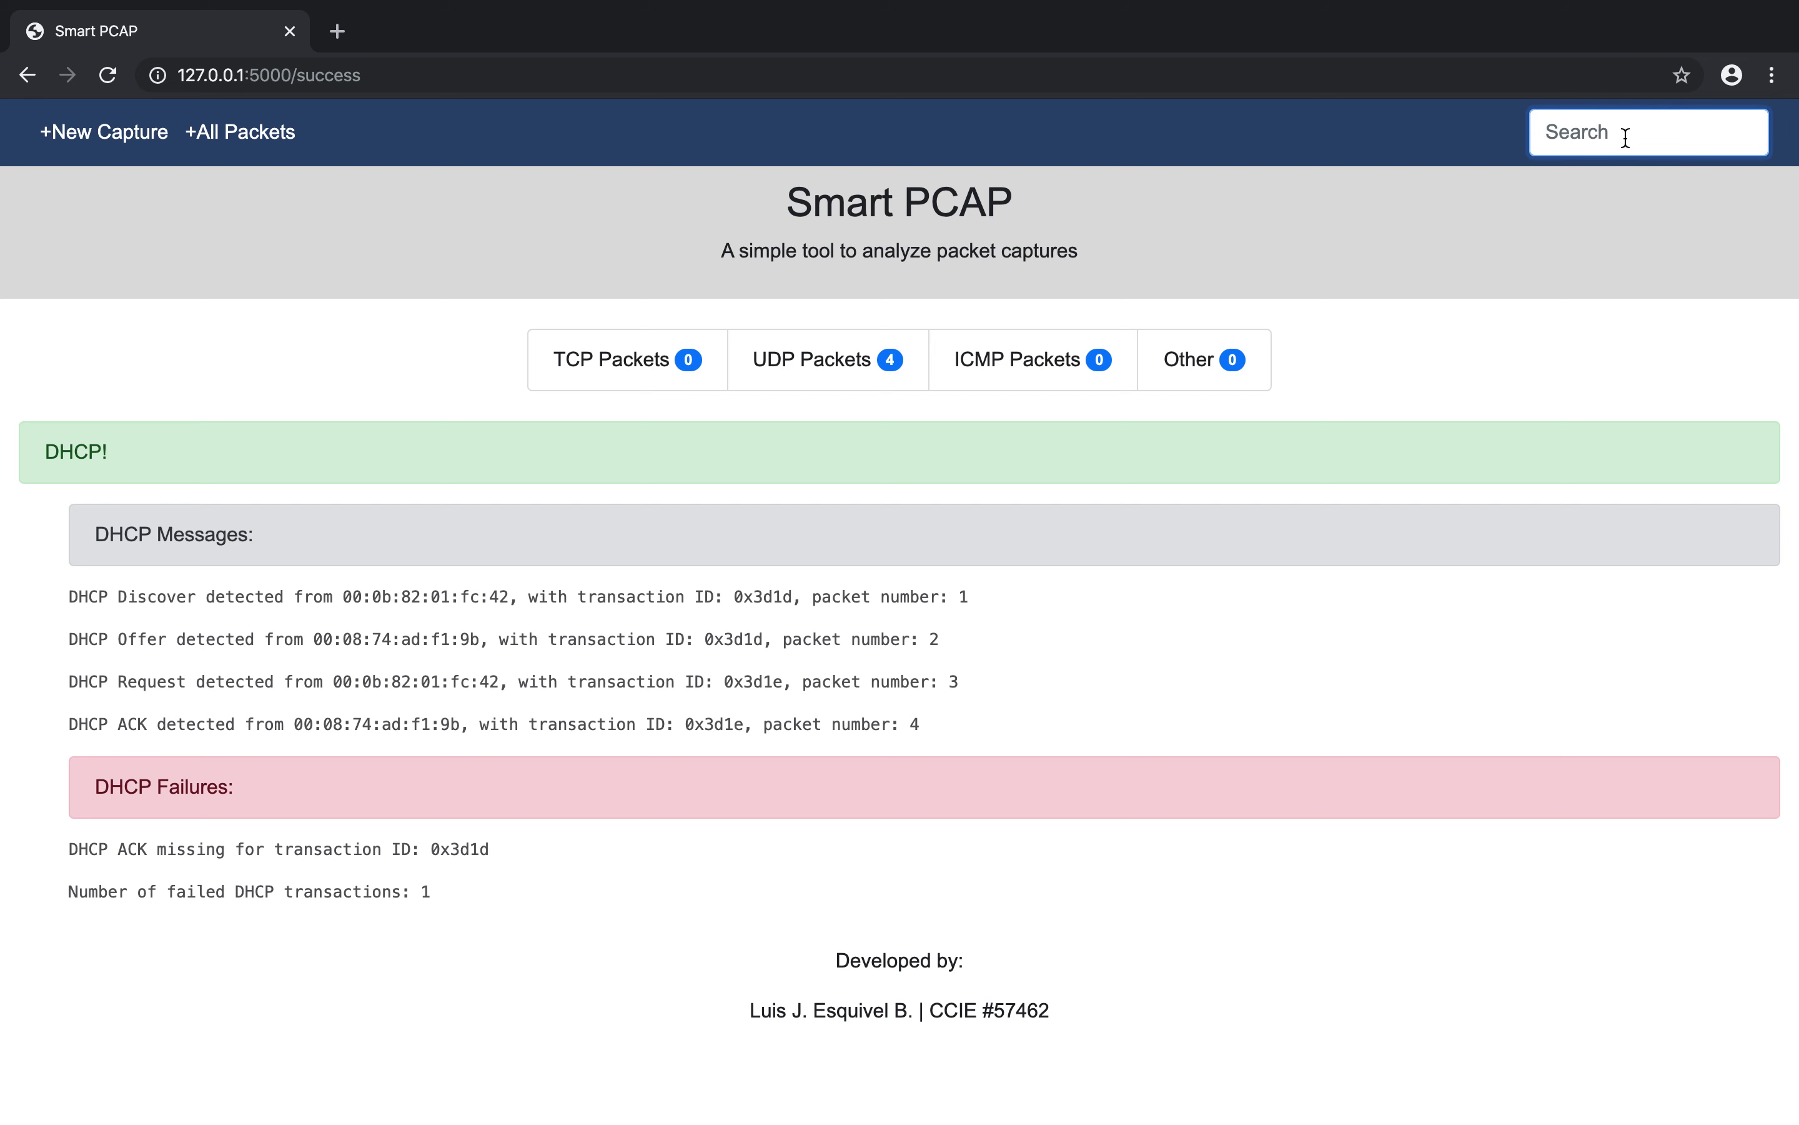
pyautogui.press('super+v')
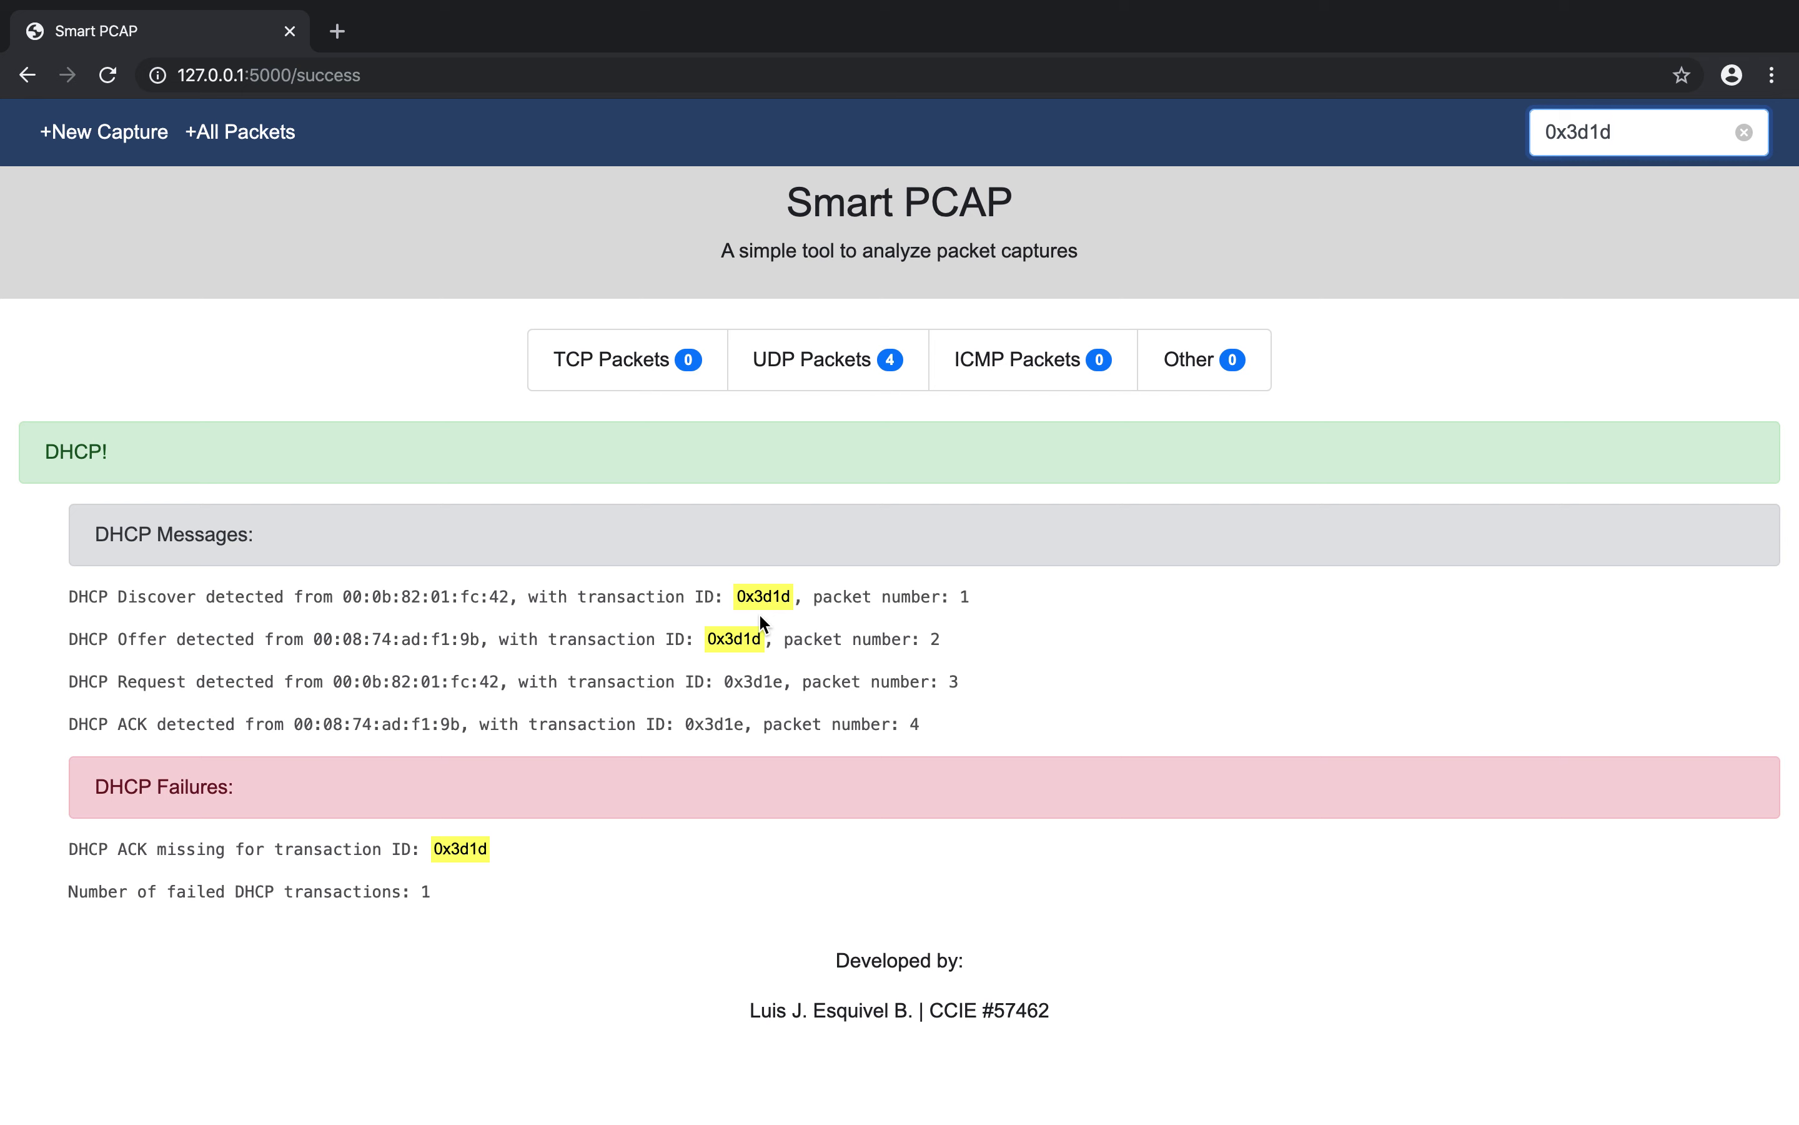
# - Extend the report search to 0x3d1d&Discover to highlight both terms
pyautogui.click(1659, 137)
pyautogui.write('&Disc')
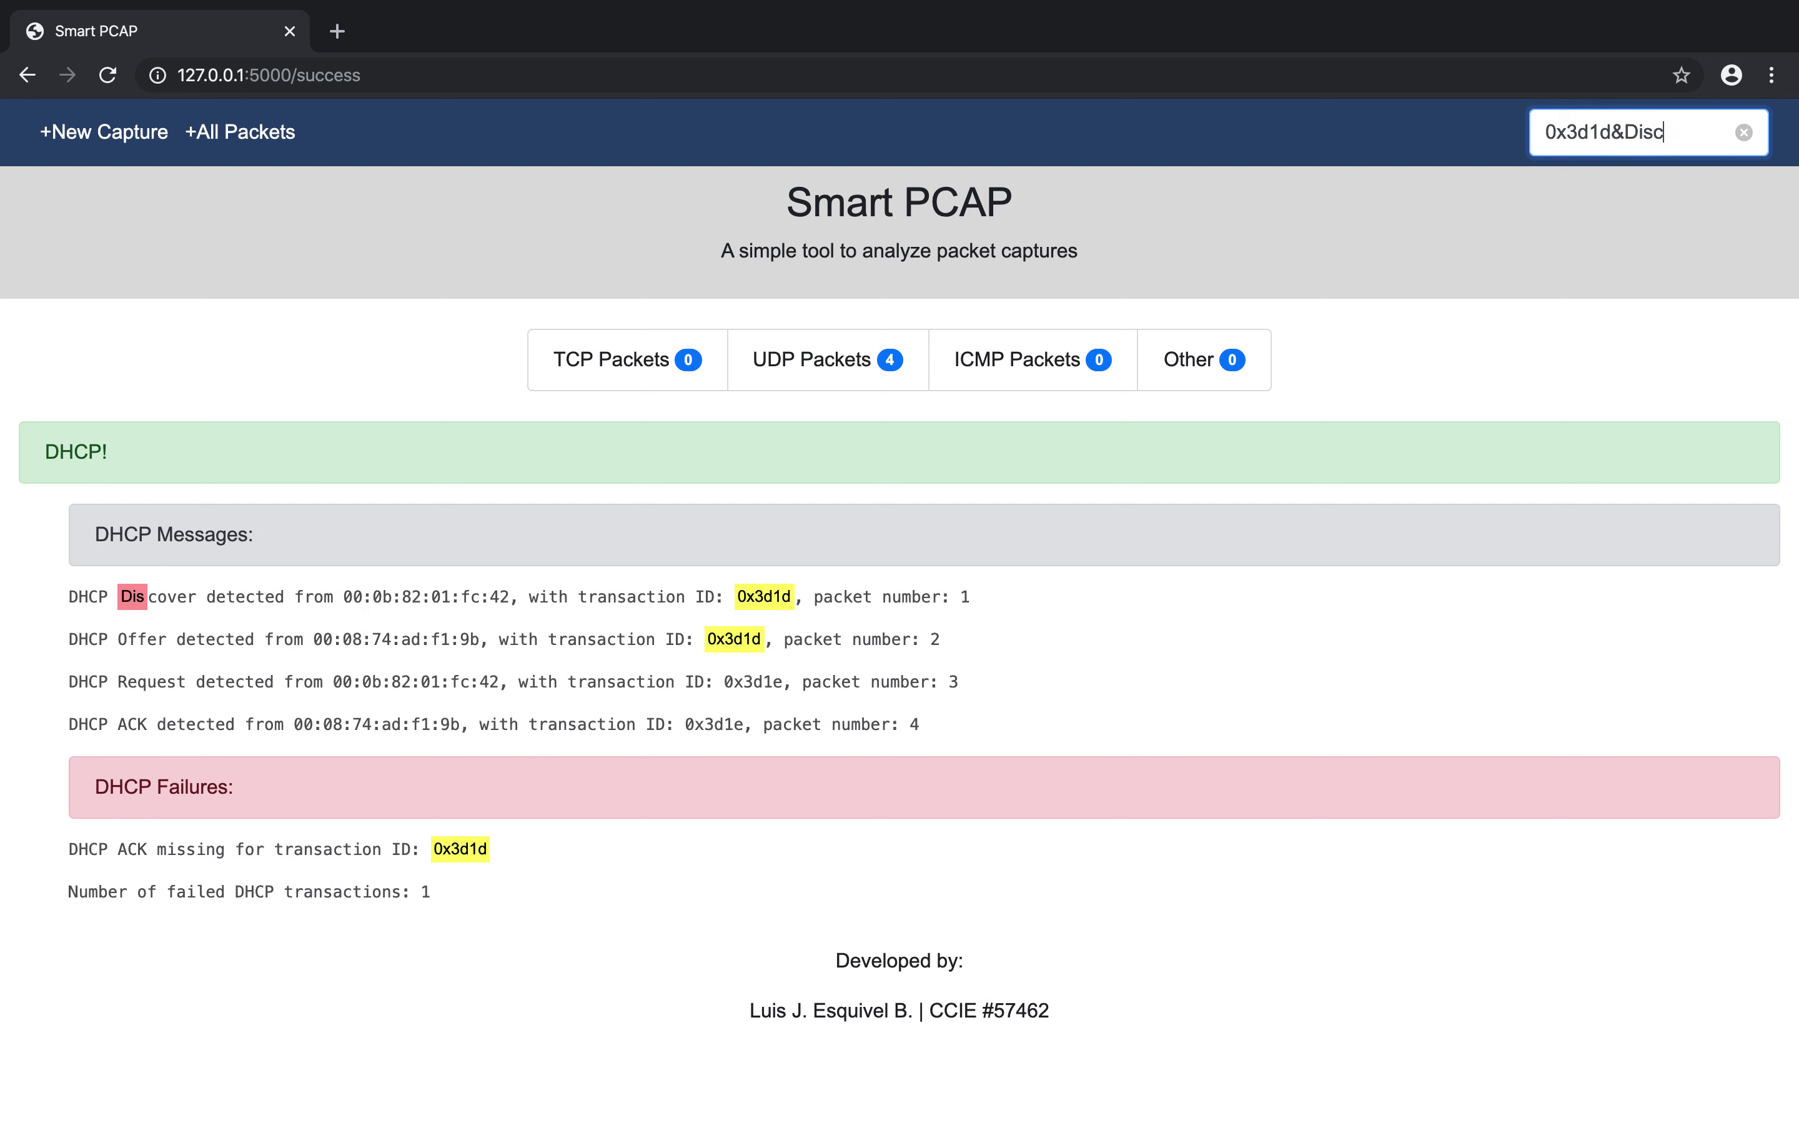
pyautogui.write('over')
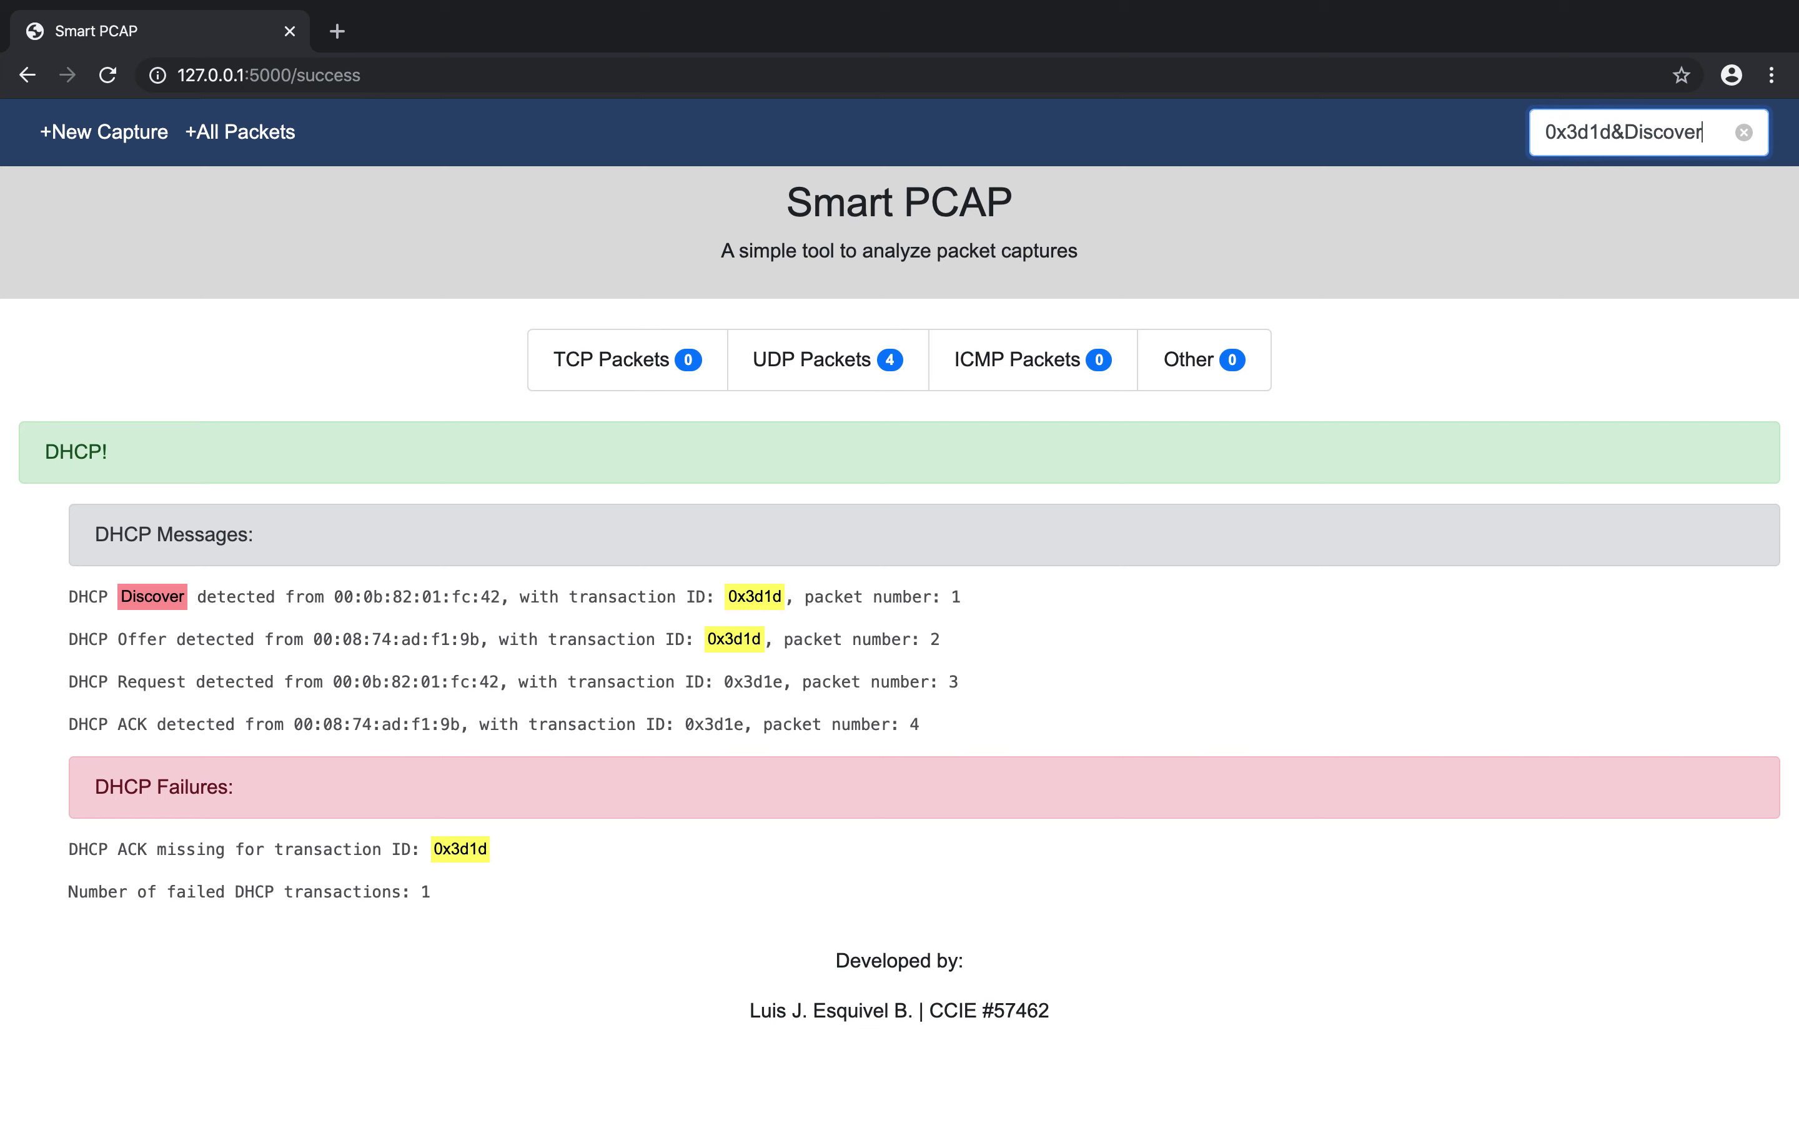
# - Return to the smartpcap folder, open dhcp.pcap in Wireshark and show it full screen
pyautogui.hotkey('ctrl', 'Left')
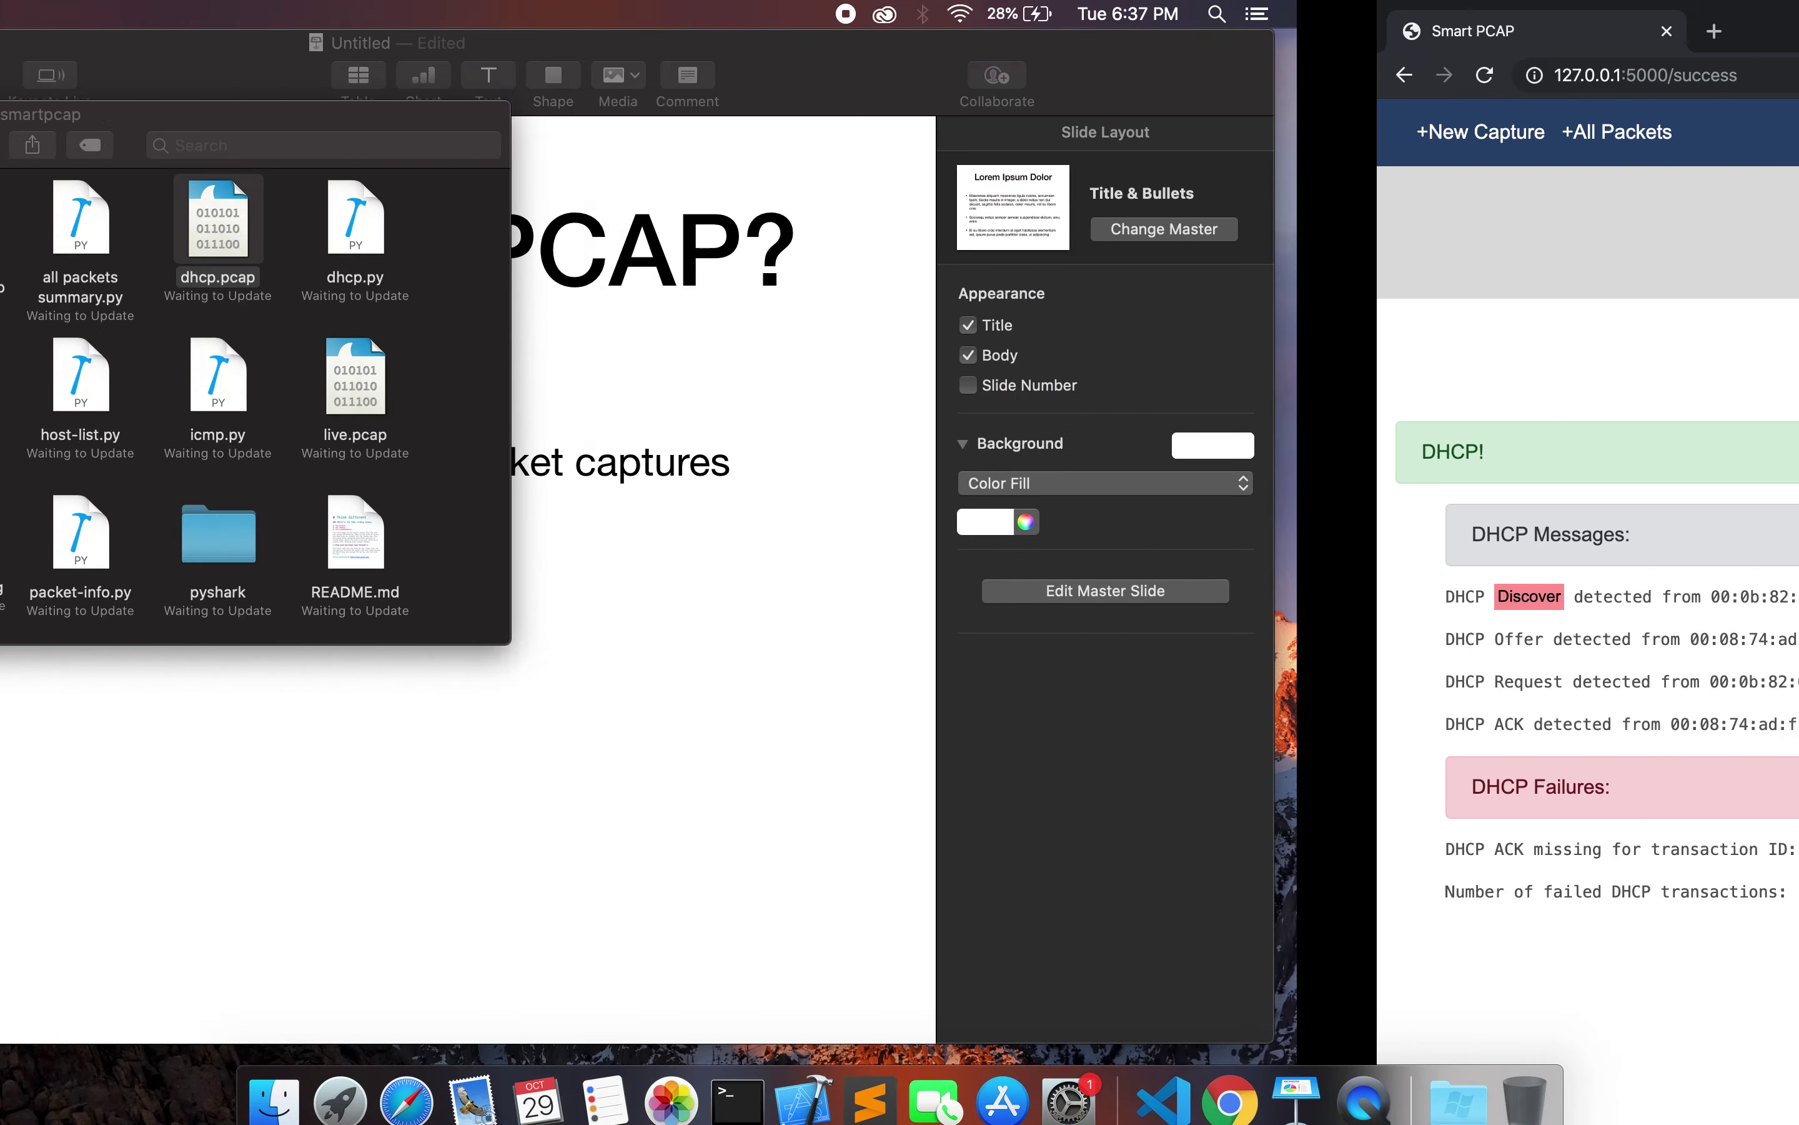
pyautogui.doubleClick(720, 226)
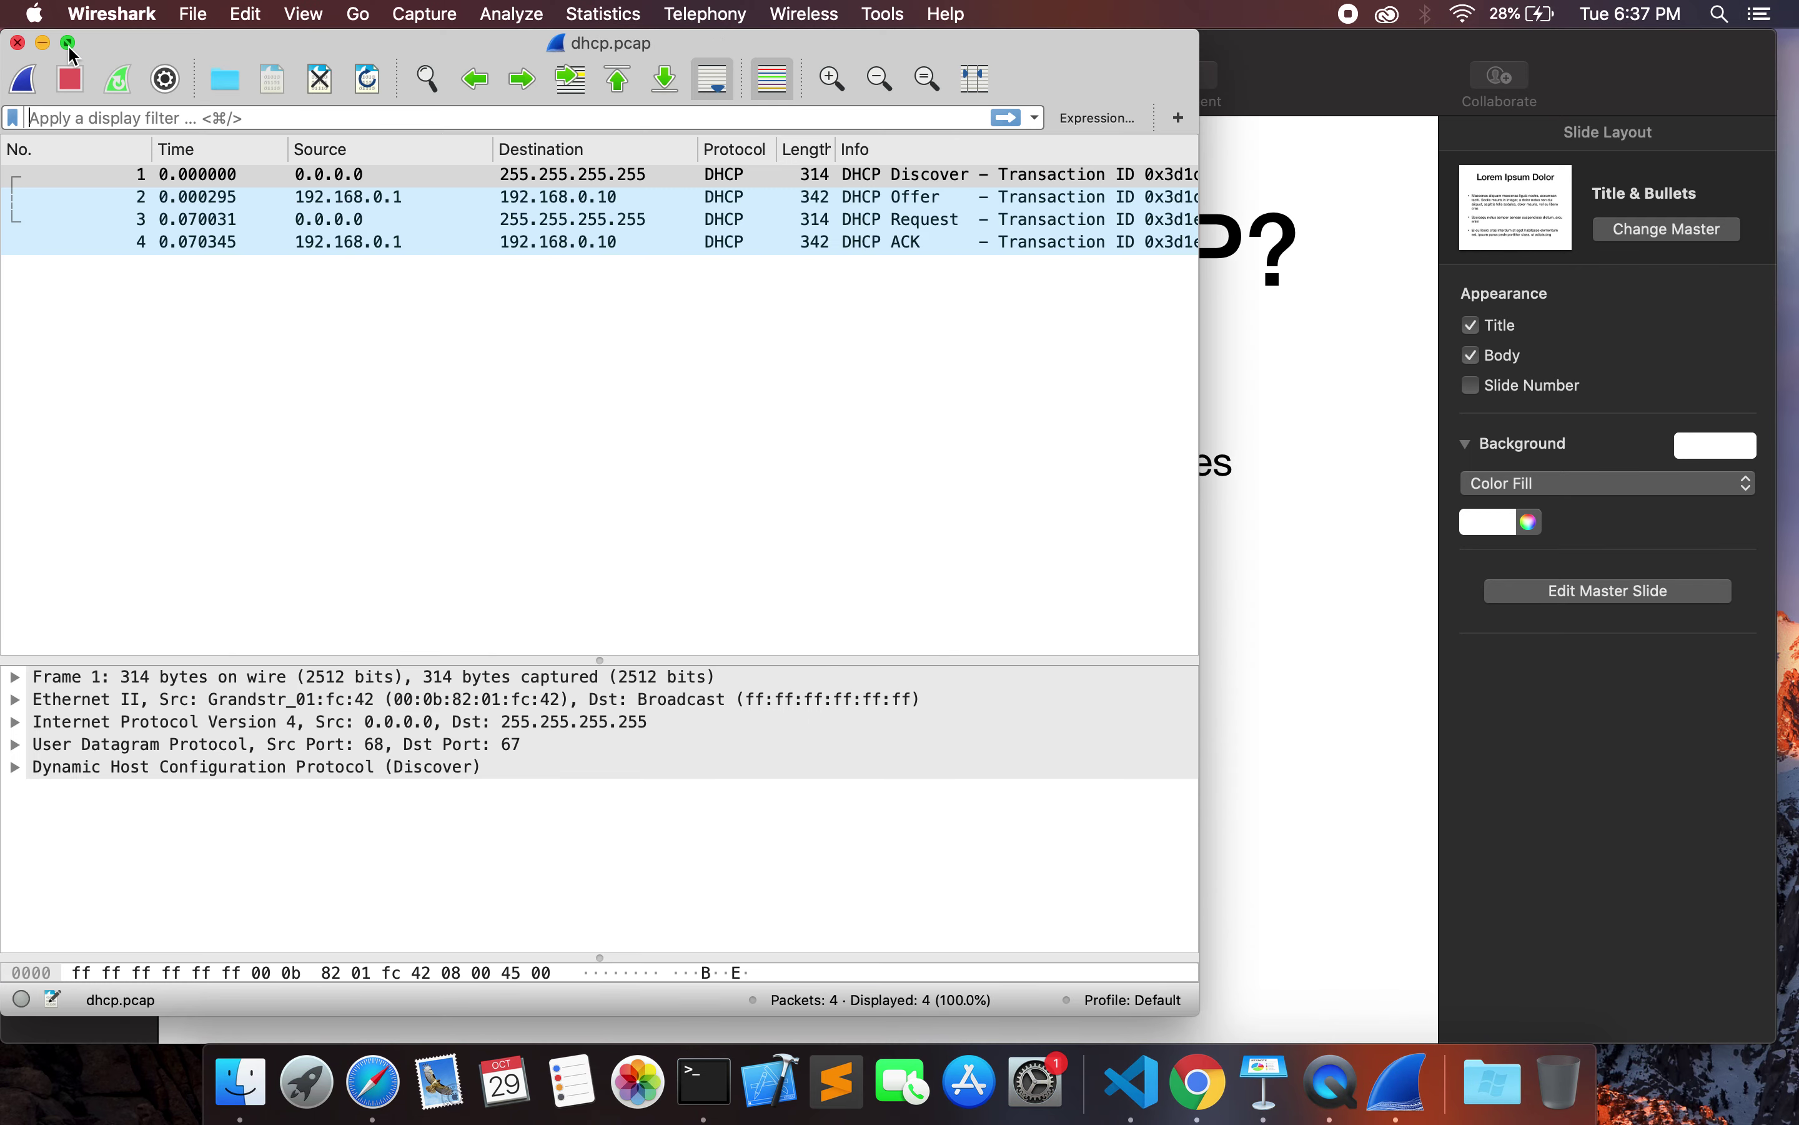
pyautogui.click(67, 44)
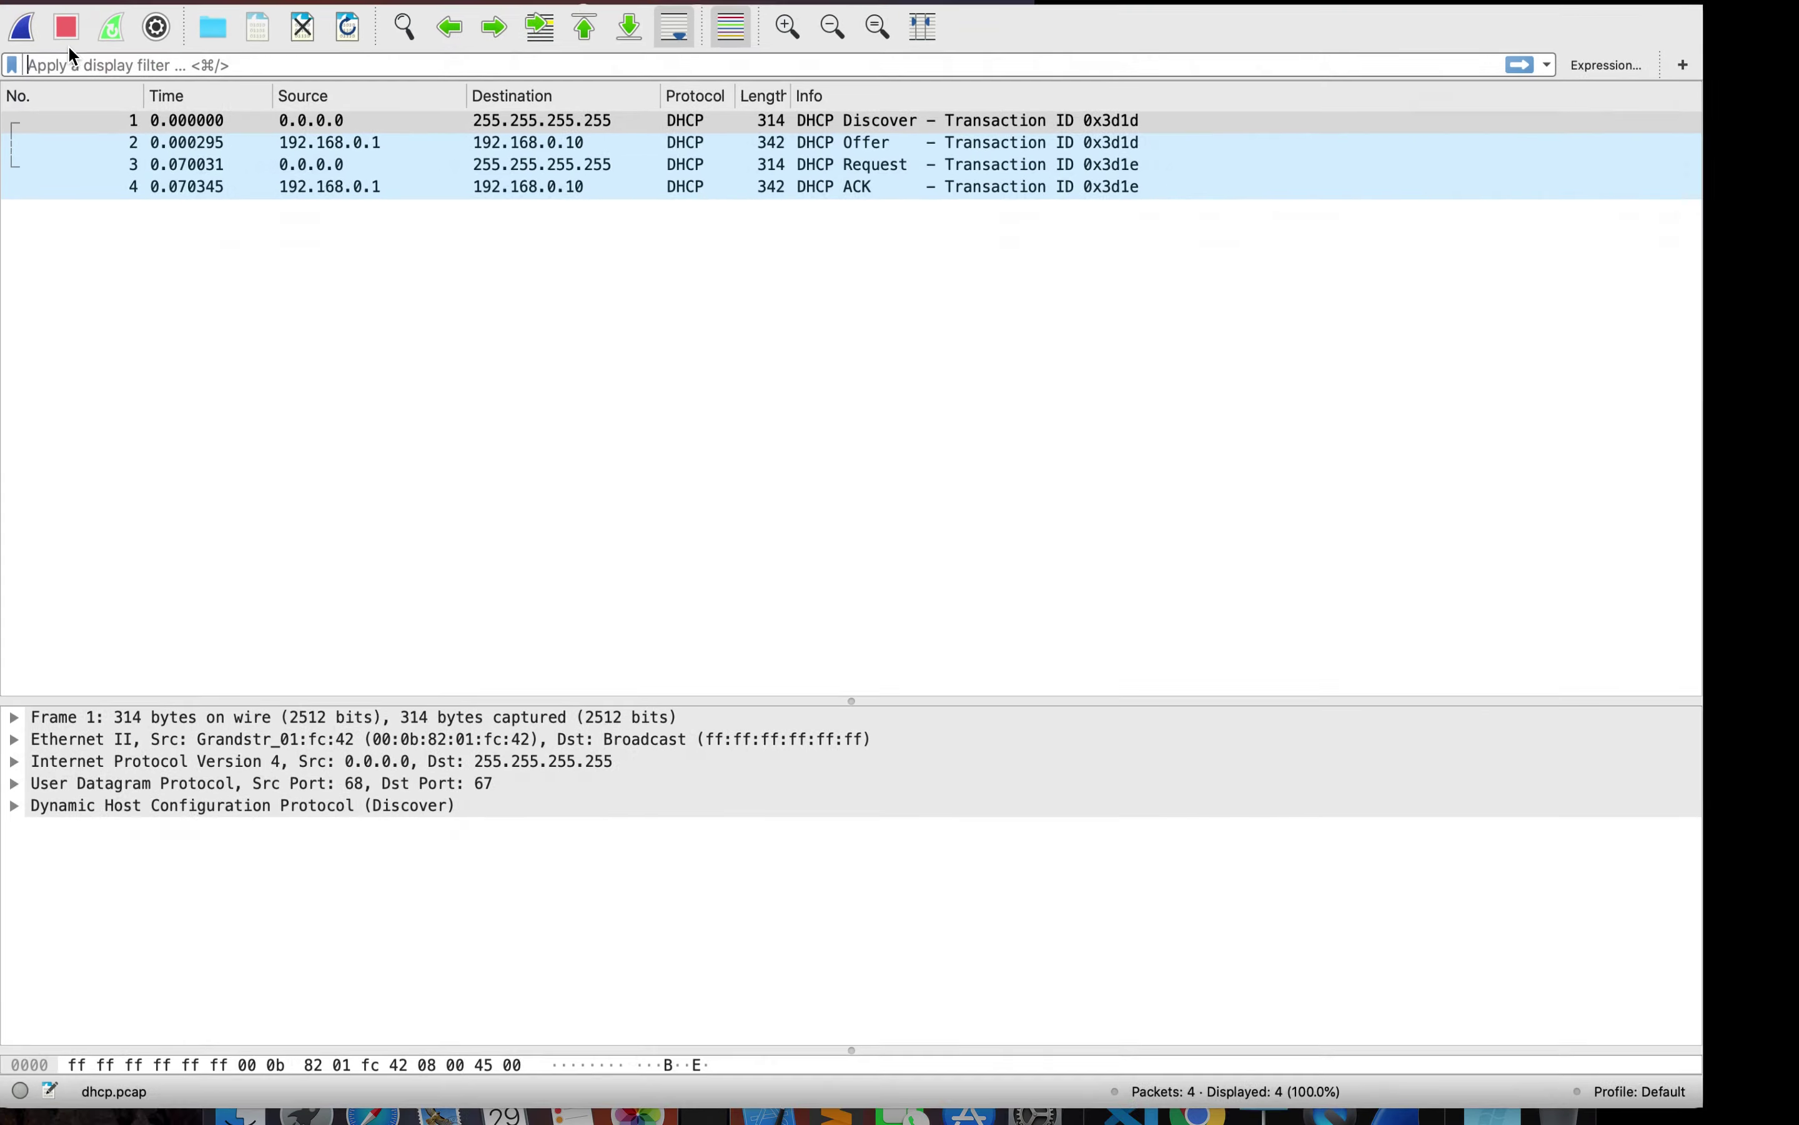
# - Compare the Smart PCAP report with Wireshark's packet list, inspecting the DHCP Offer, Request and ACK packets
pyautogui.hotkey('ctrl', 'Right')
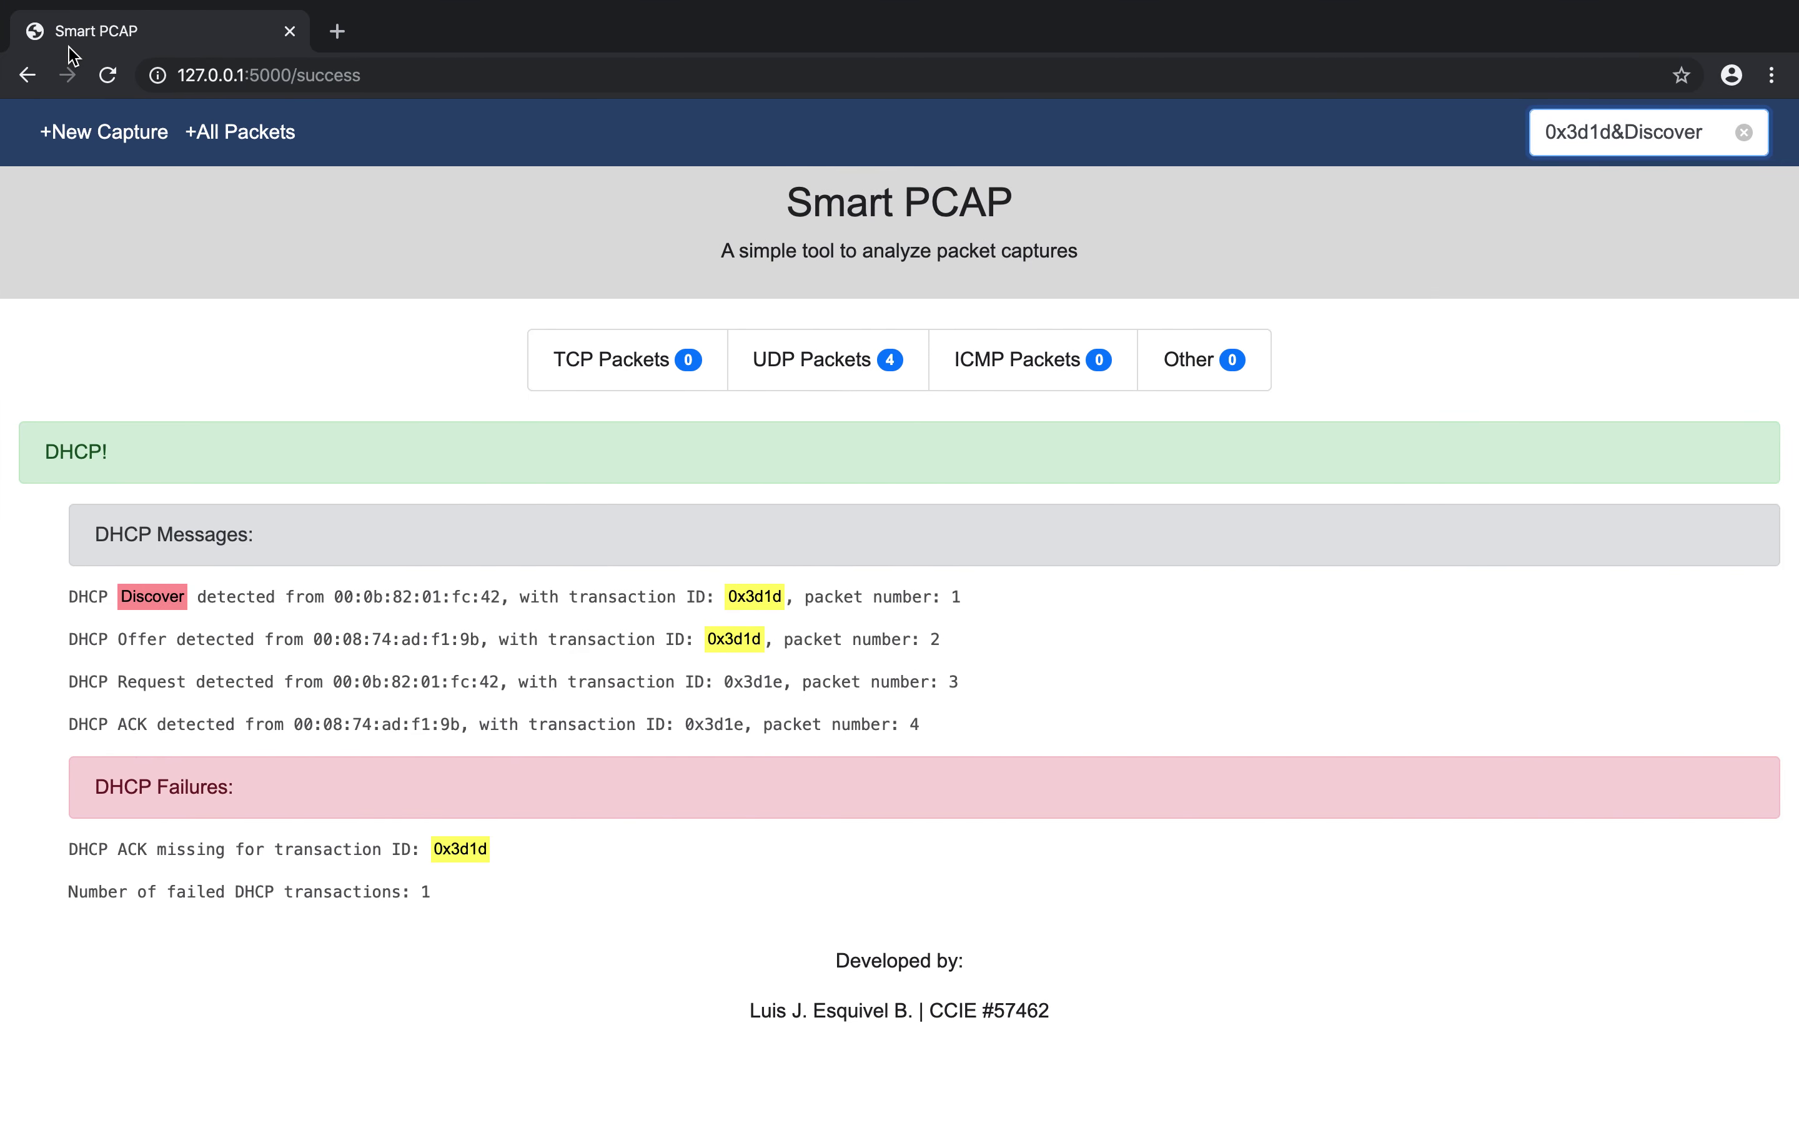
pyautogui.hotkey('ctrl', 'Left')
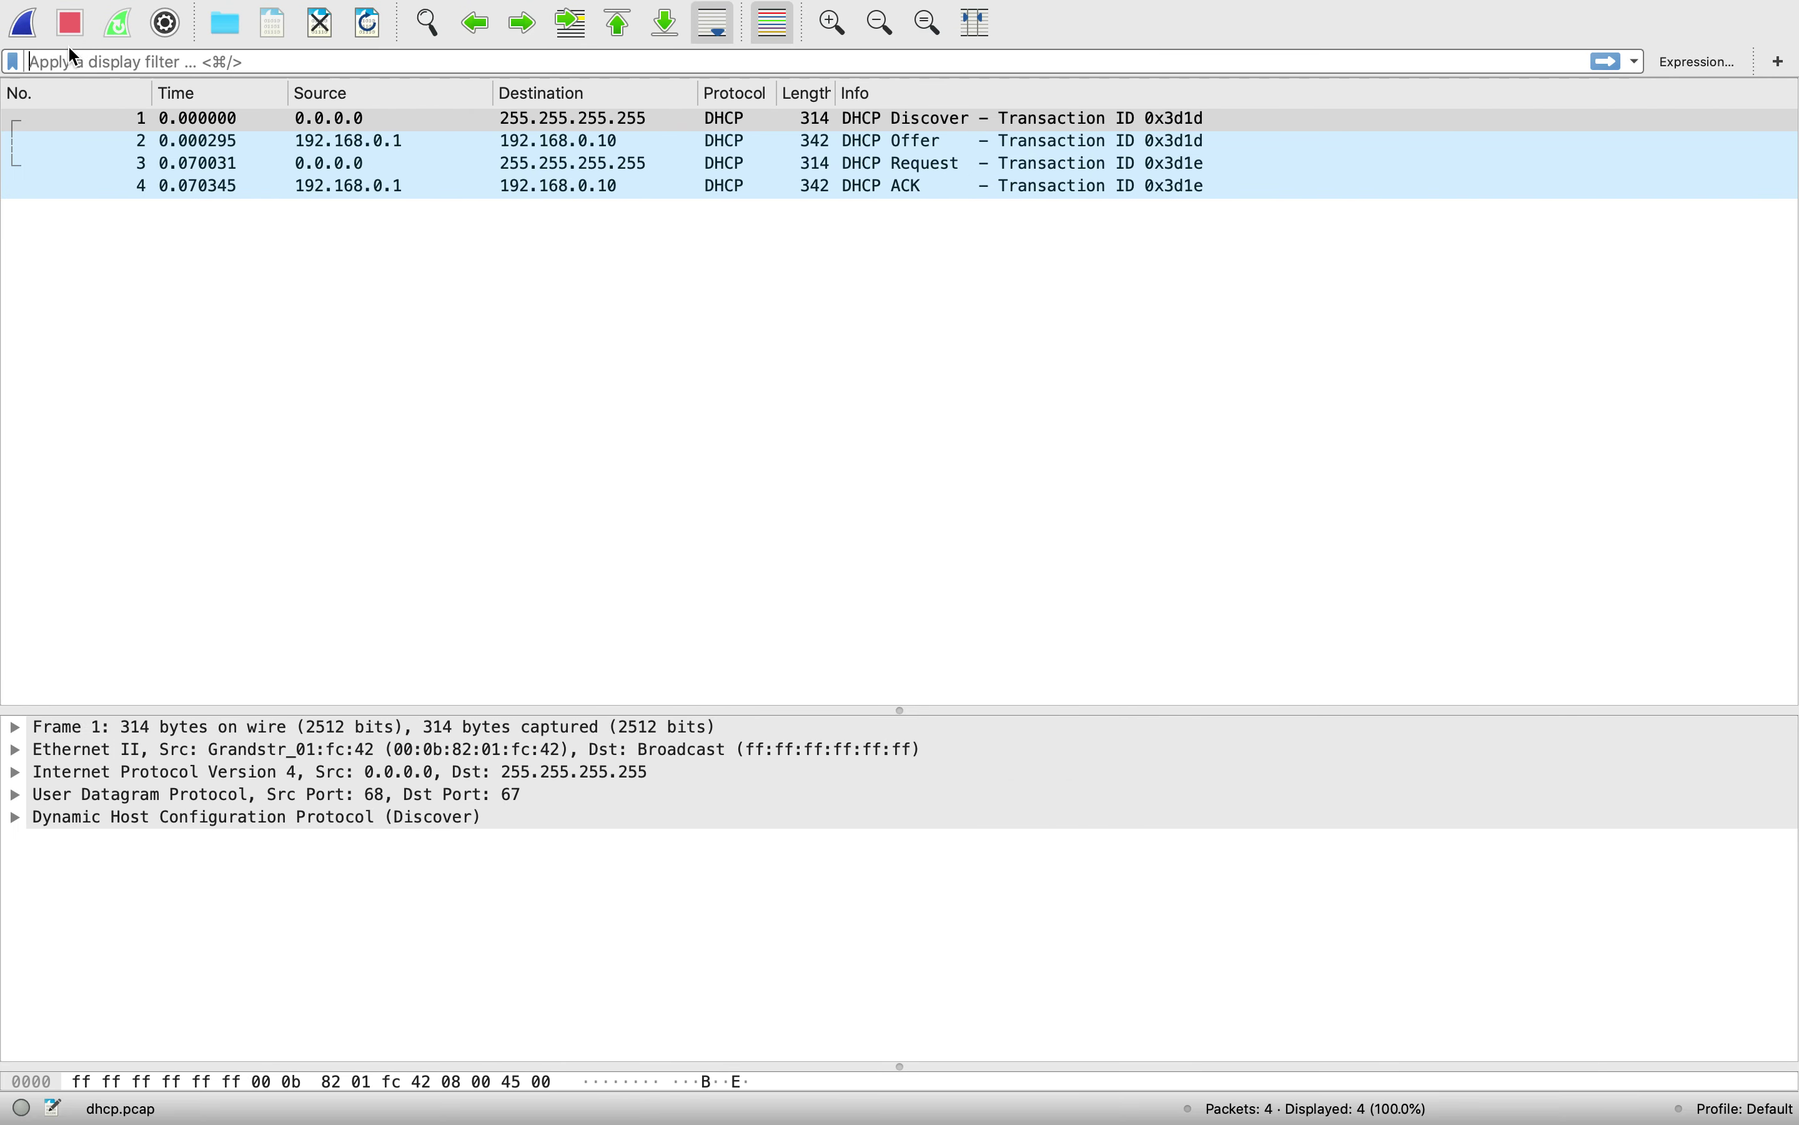
pyautogui.click(592, 144)
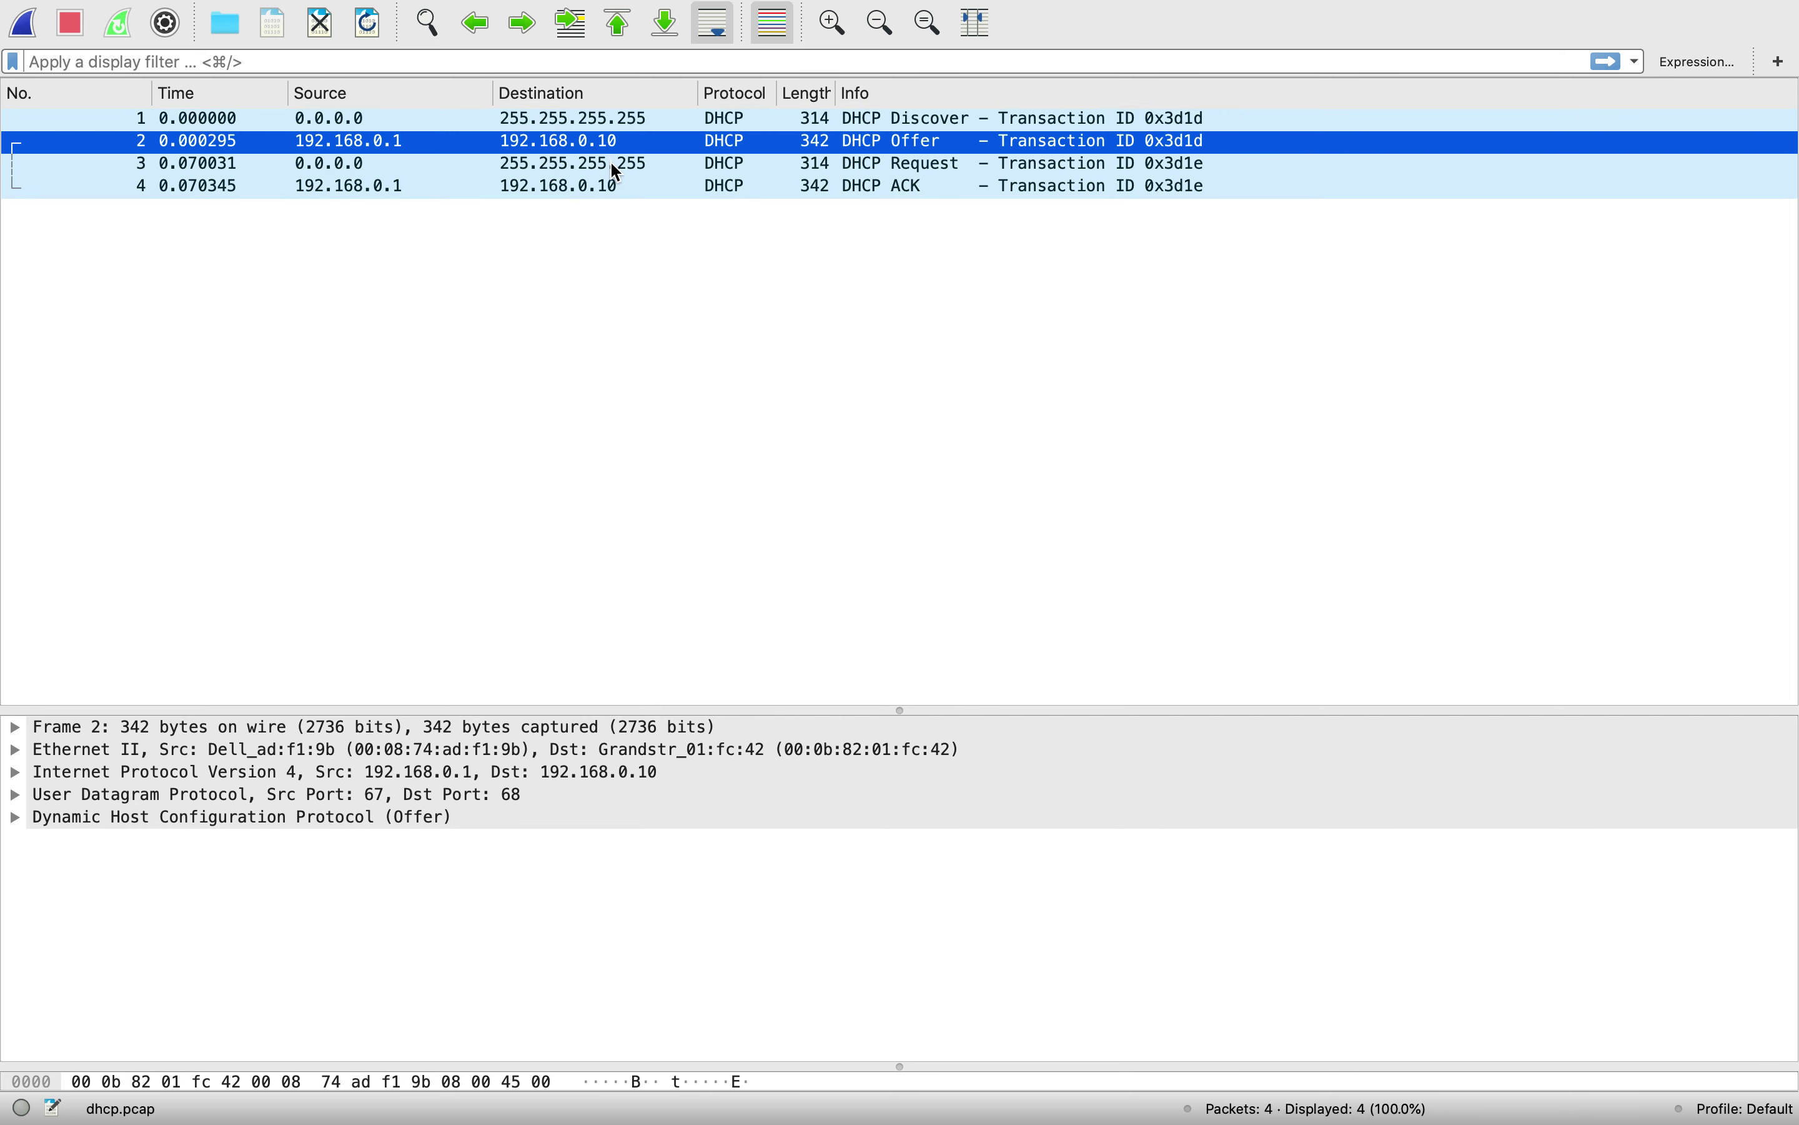
pyautogui.click(610, 163)
pyautogui.click(614, 197)
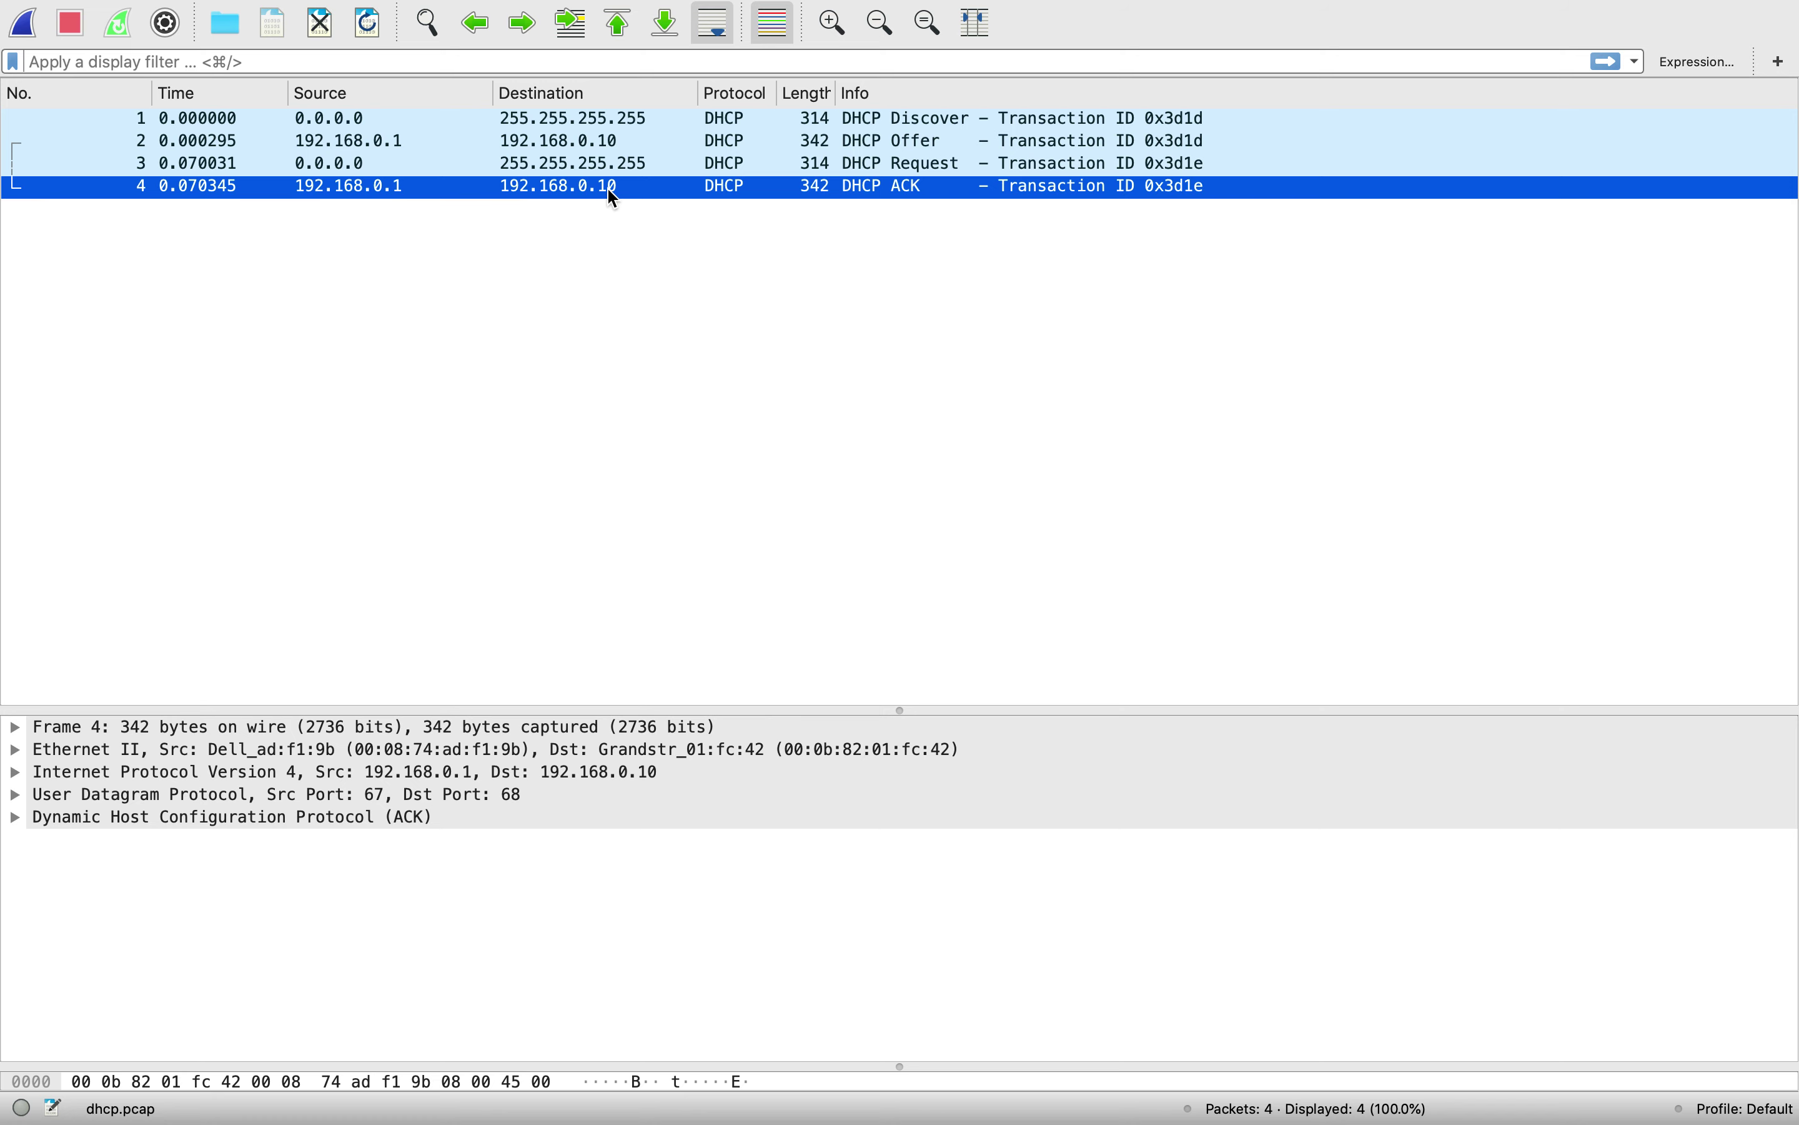
# - Switch back to the Smart PCAP report in Chrome and list all packets of the capture
pyautogui.hotkey('ctrl', 'Right')
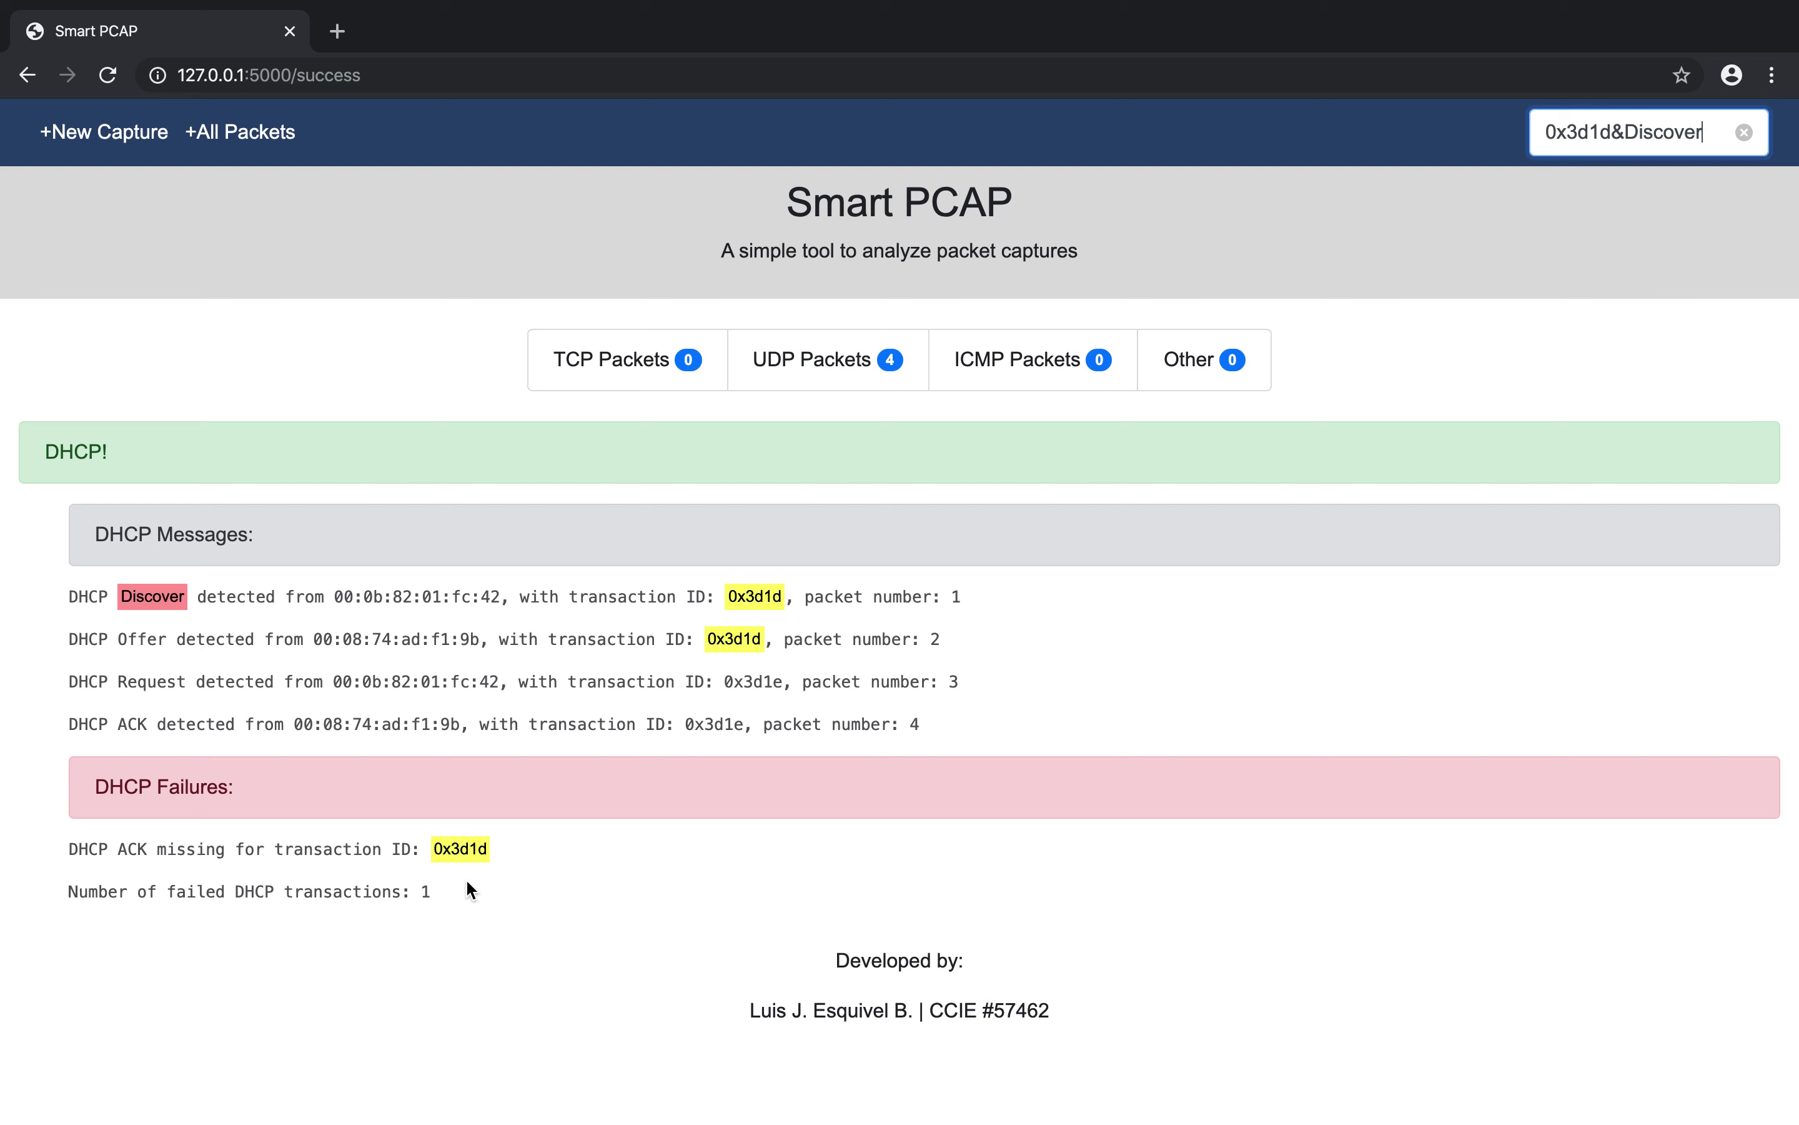
pyautogui.click(285, 151)
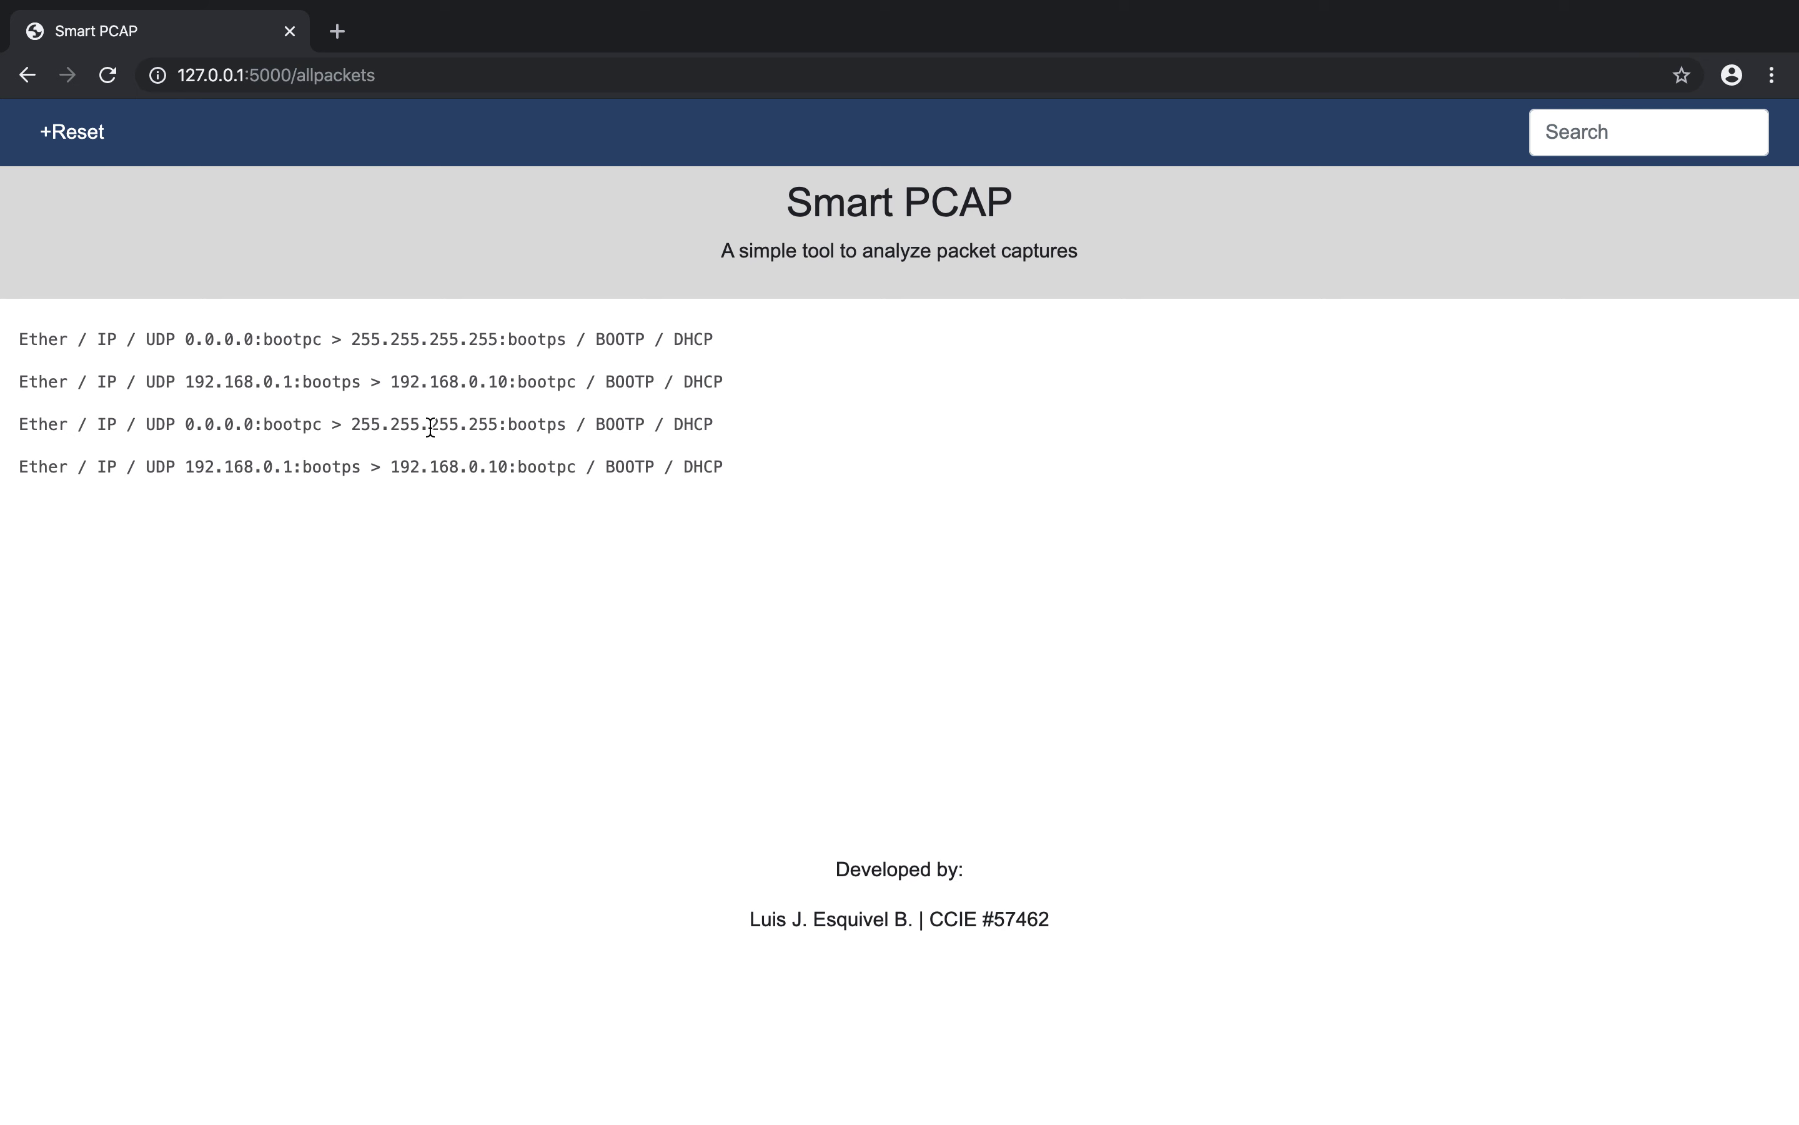
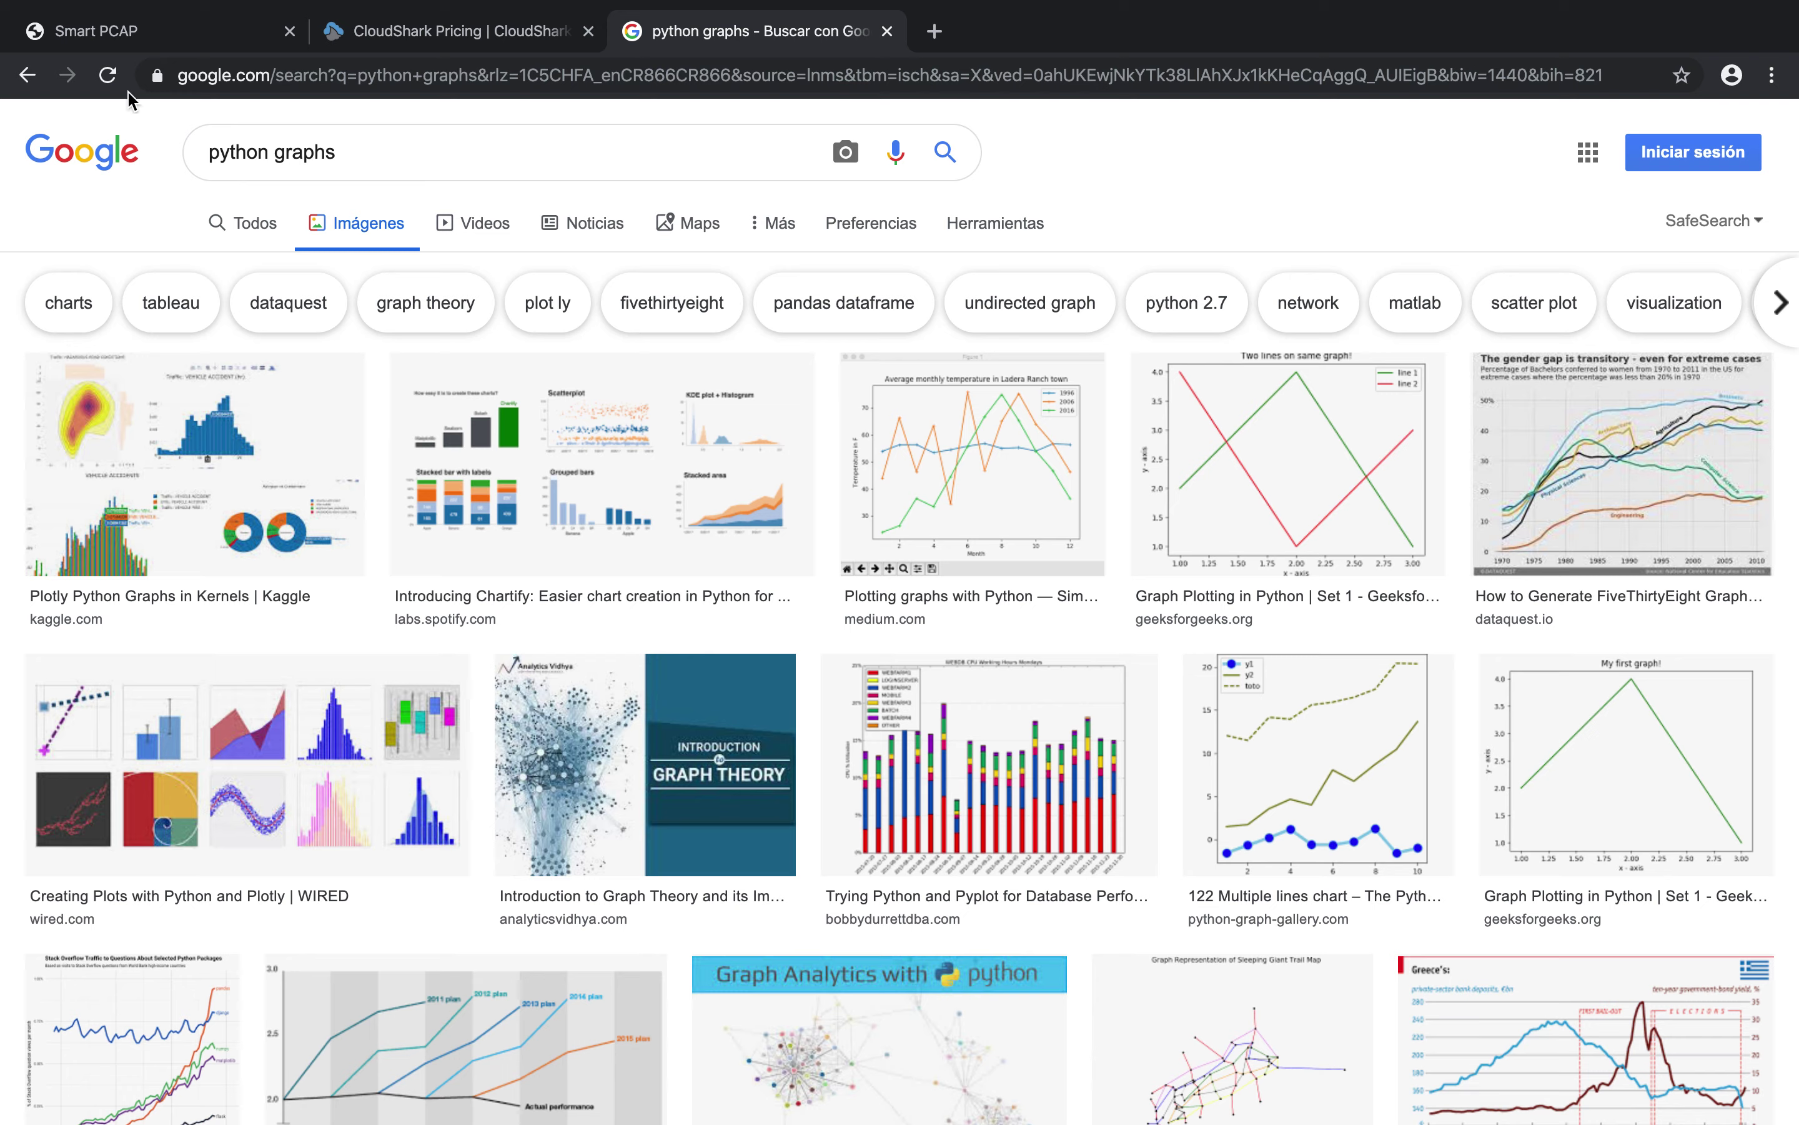
# - Return to the local Smart PCAP report and start a new capture
pyautogui.click(158, 31)
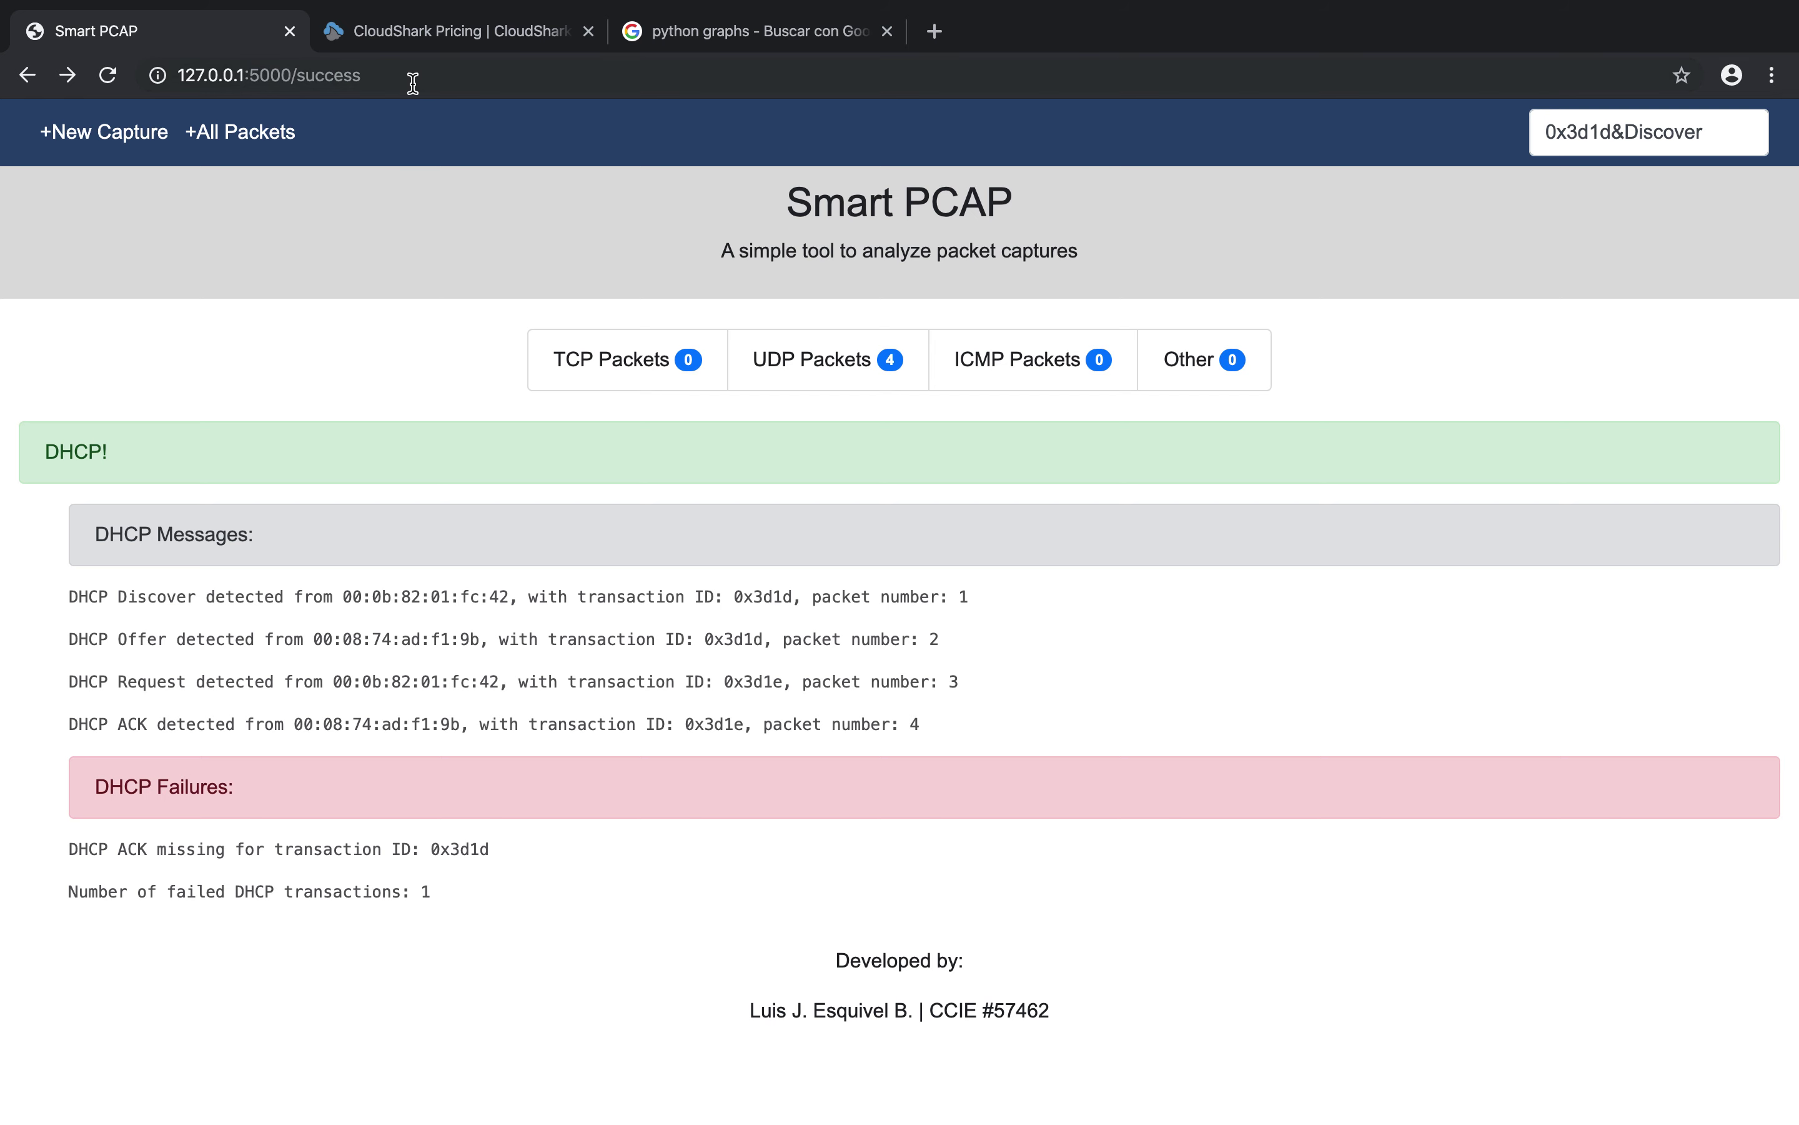
pyautogui.click(360, 75)
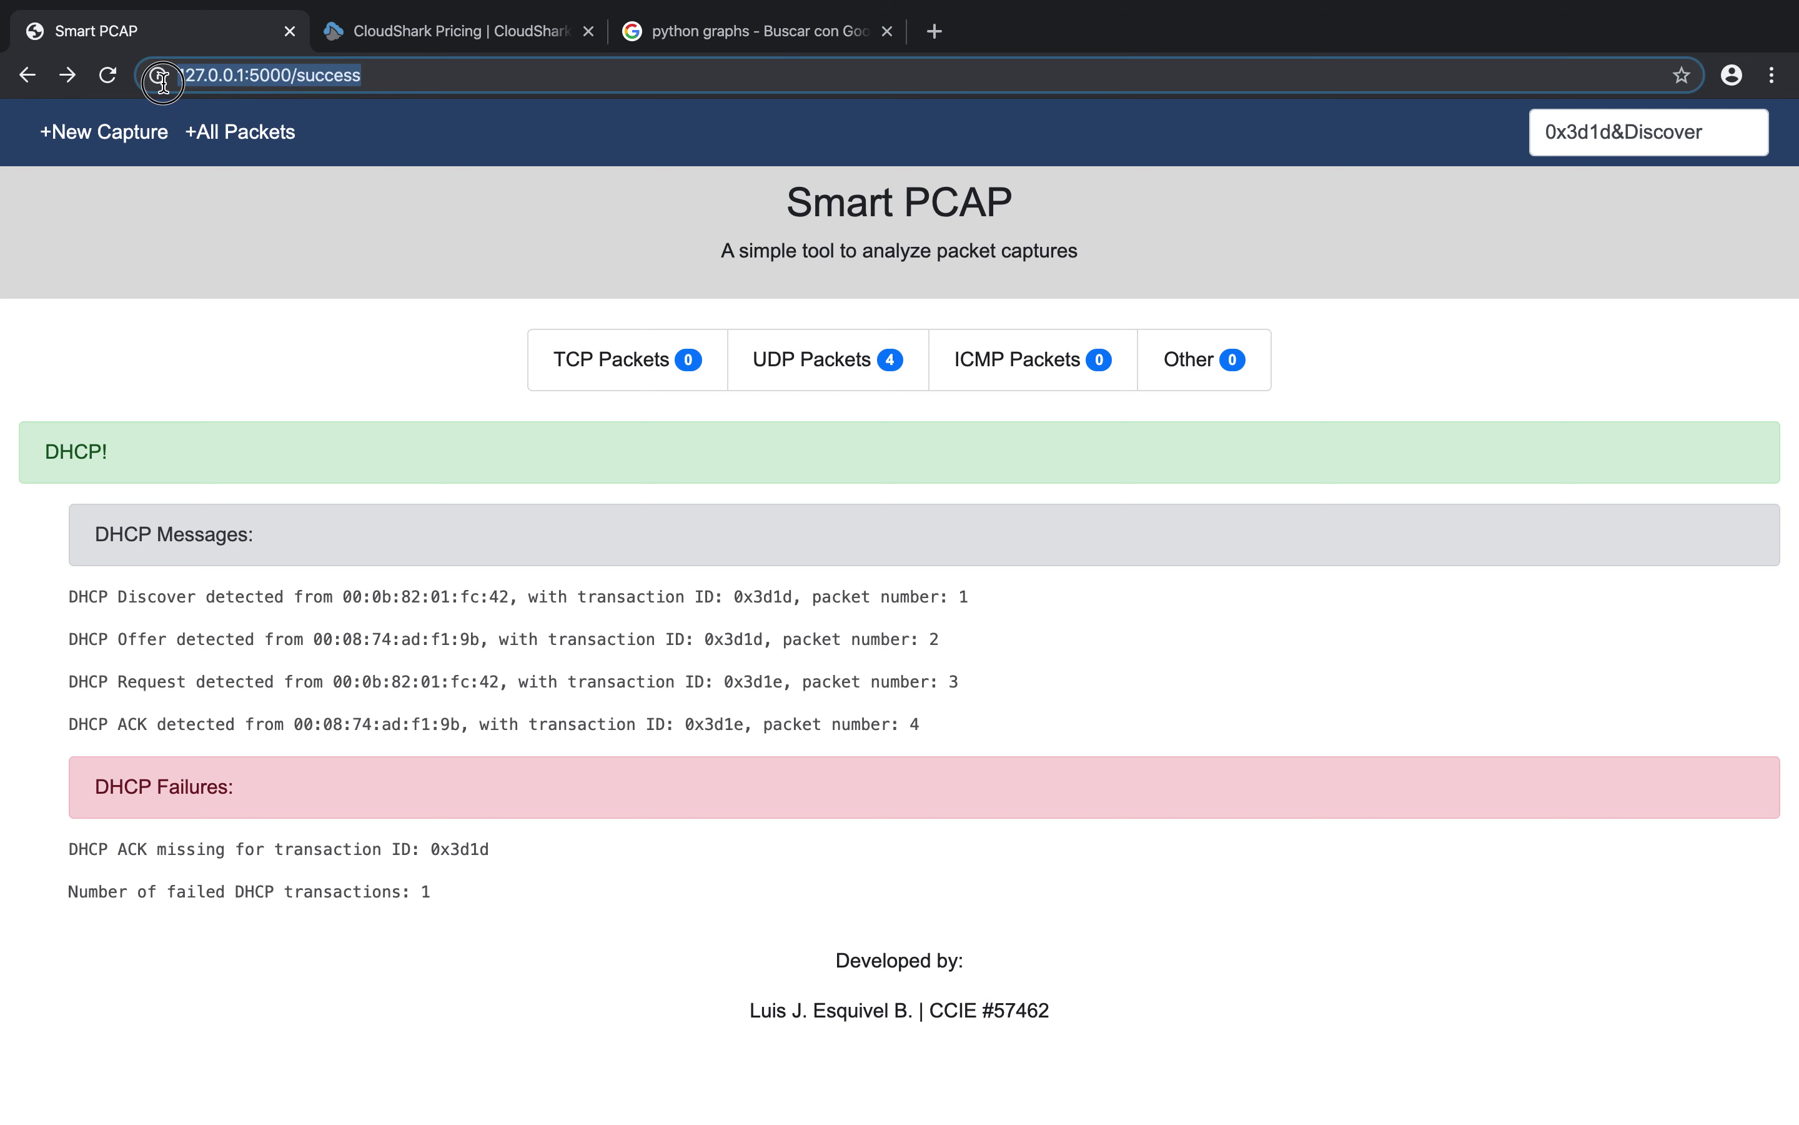
pyautogui.click(308, 192)
pyautogui.click(141, 132)
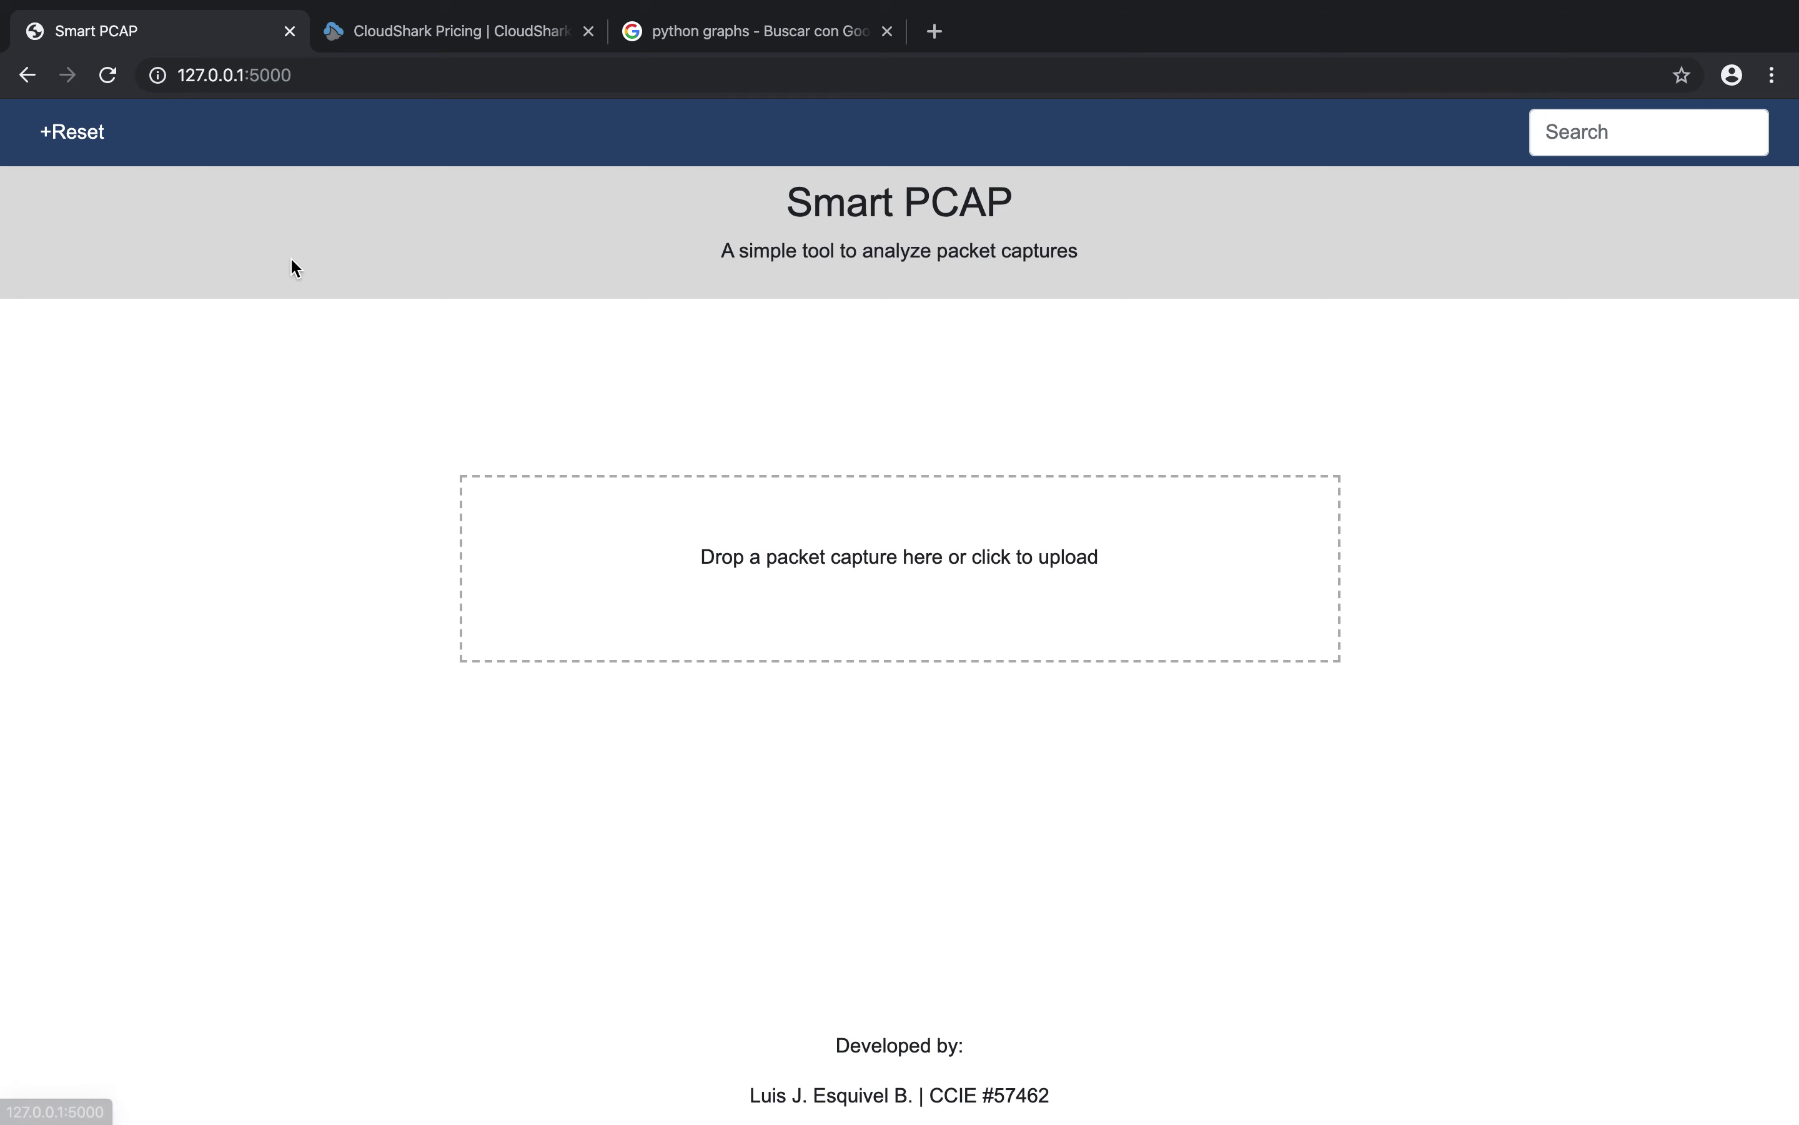
# - Take the Chrome window out of full screen and switch to Visual Studio Code
pyautogui.moveTo(539, 4)
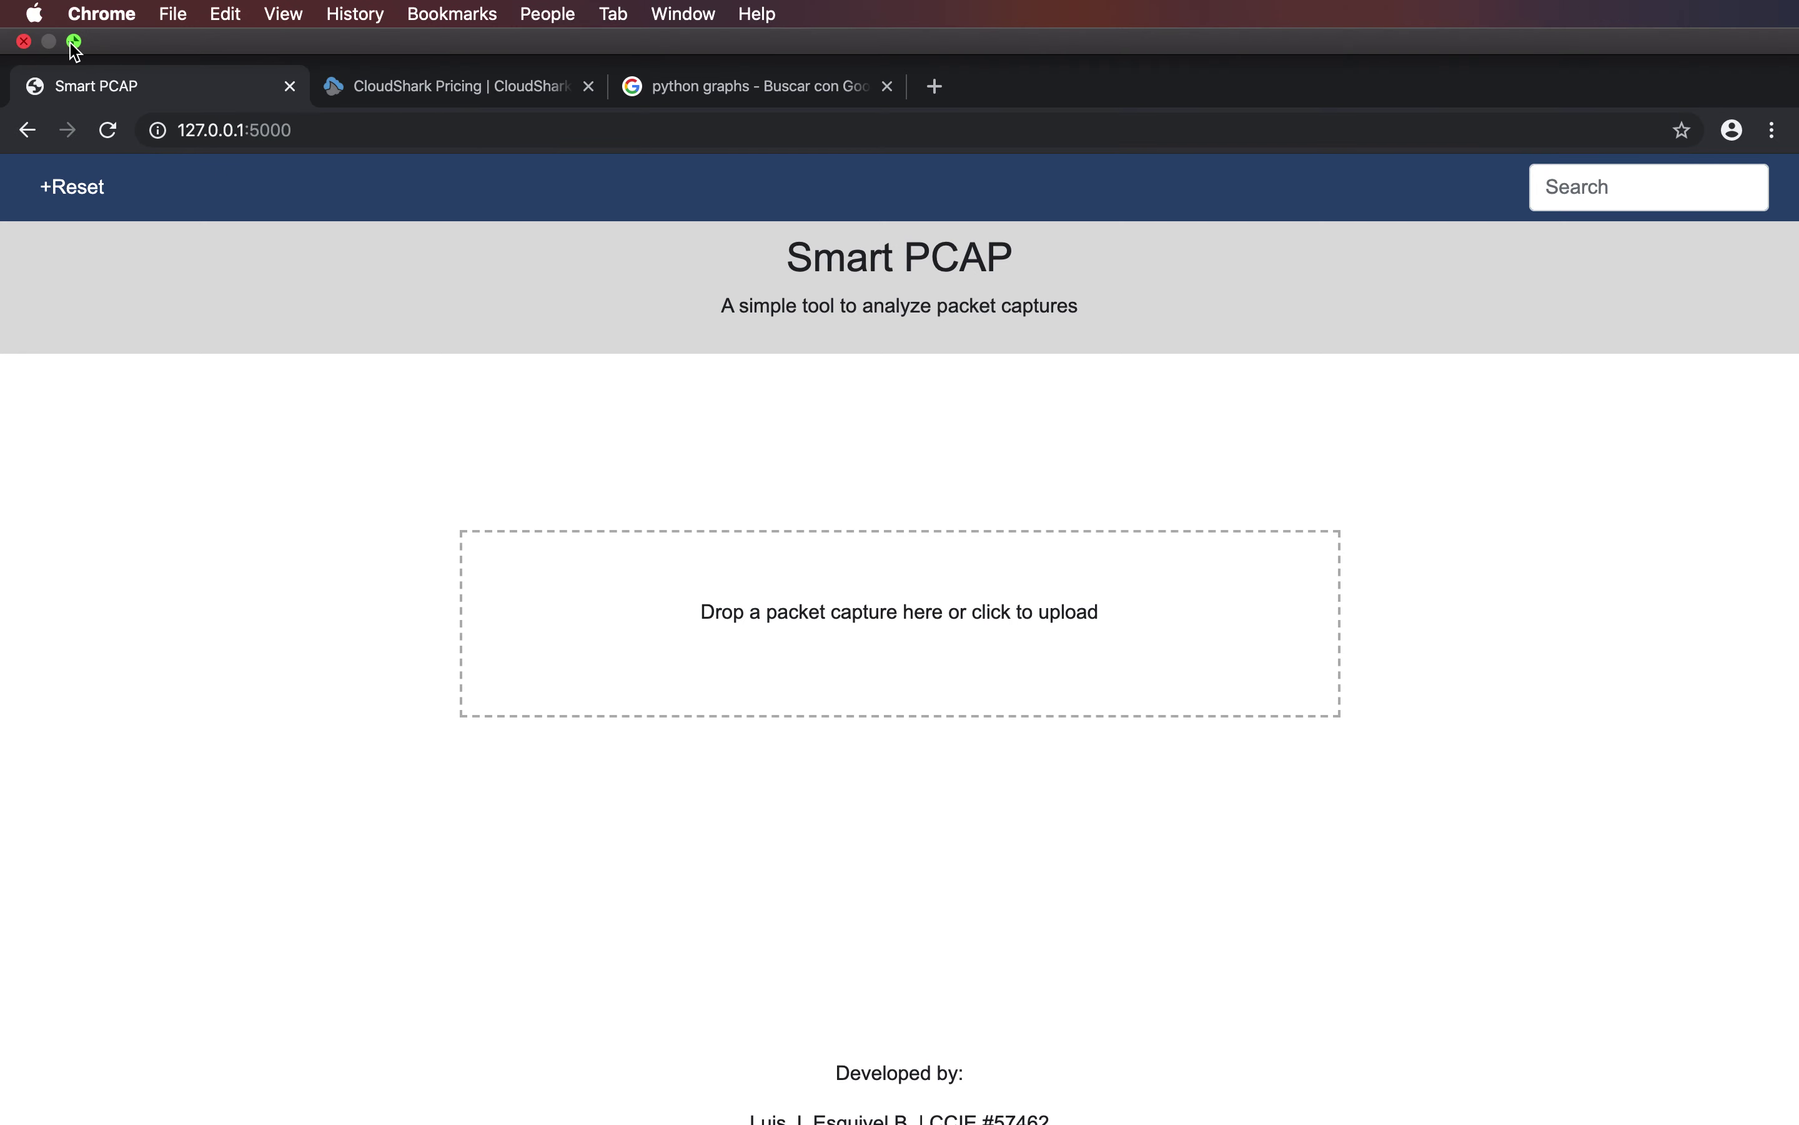
pyautogui.click(65, 40)
pyautogui.hotkey('ctrl', 'Right')
pyautogui.hotkey('ctrl', 'Right')
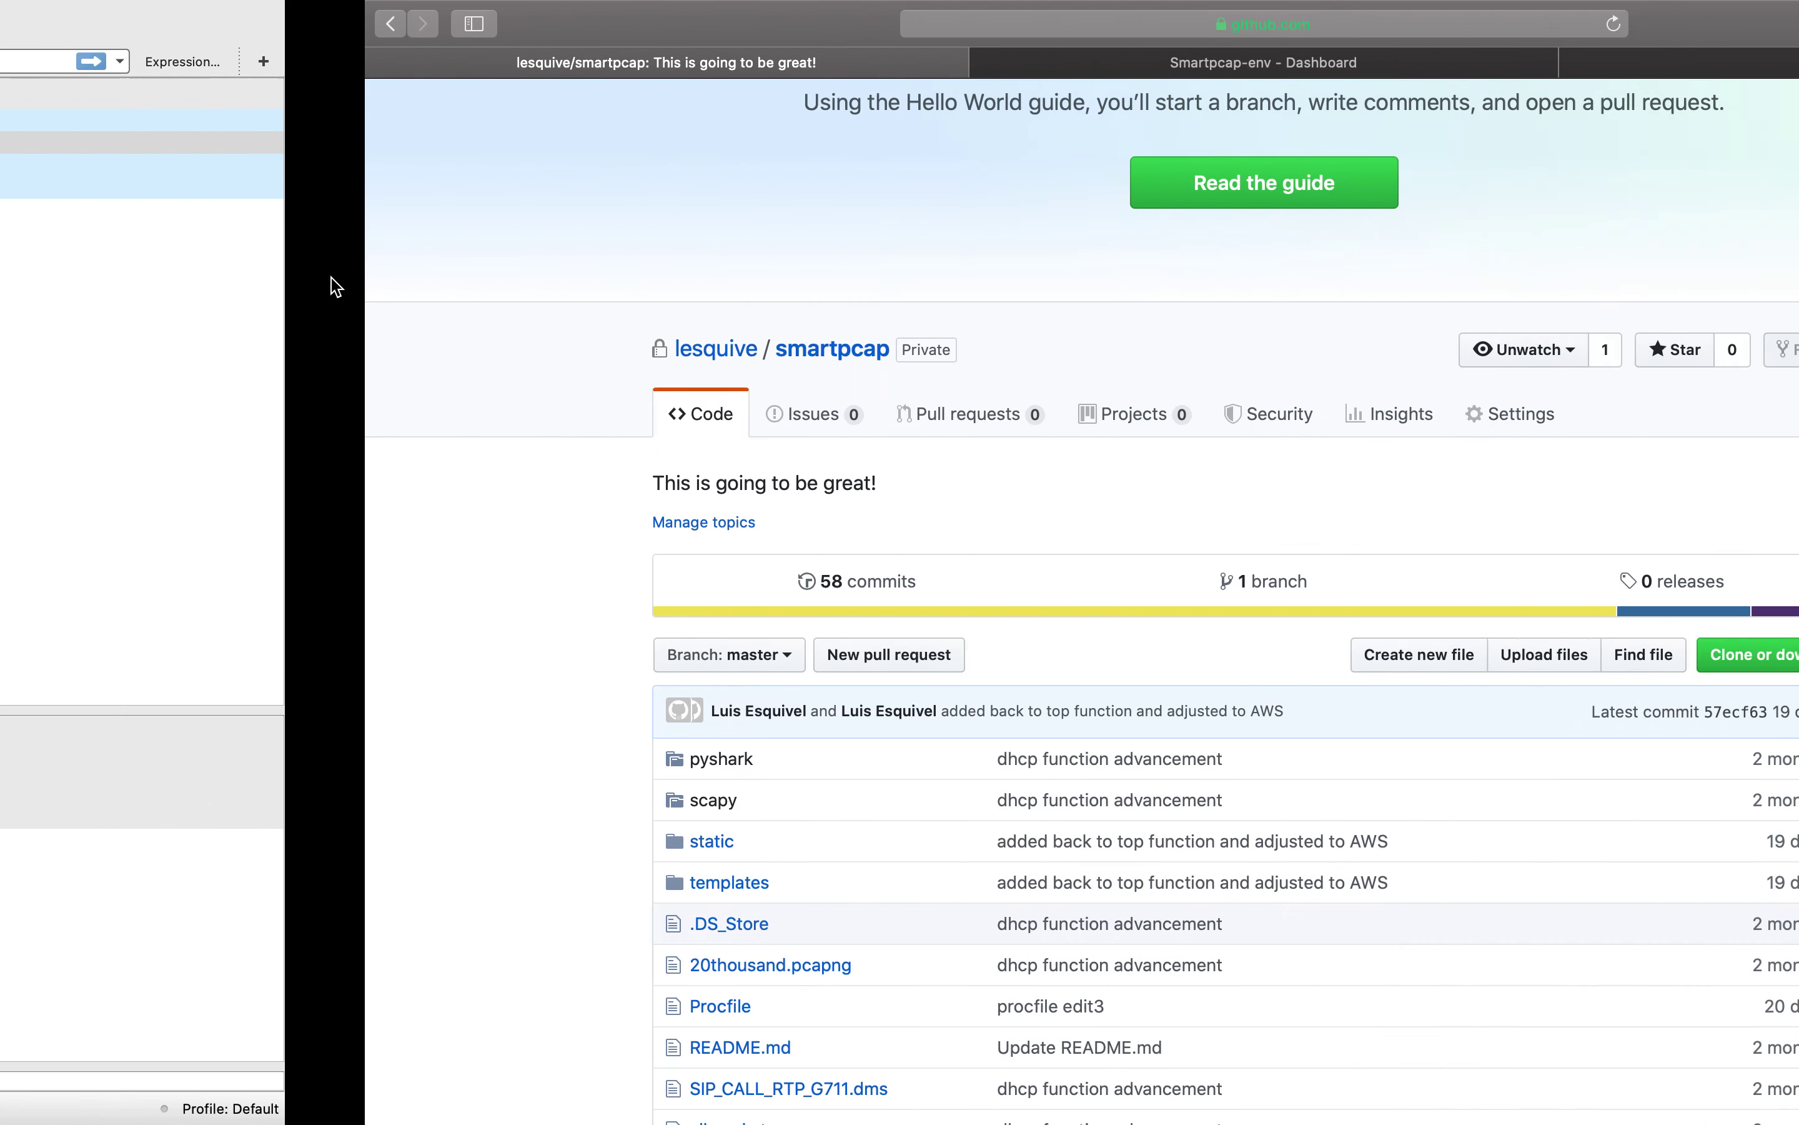
pyautogui.hotkey('ctrl', 'Right')
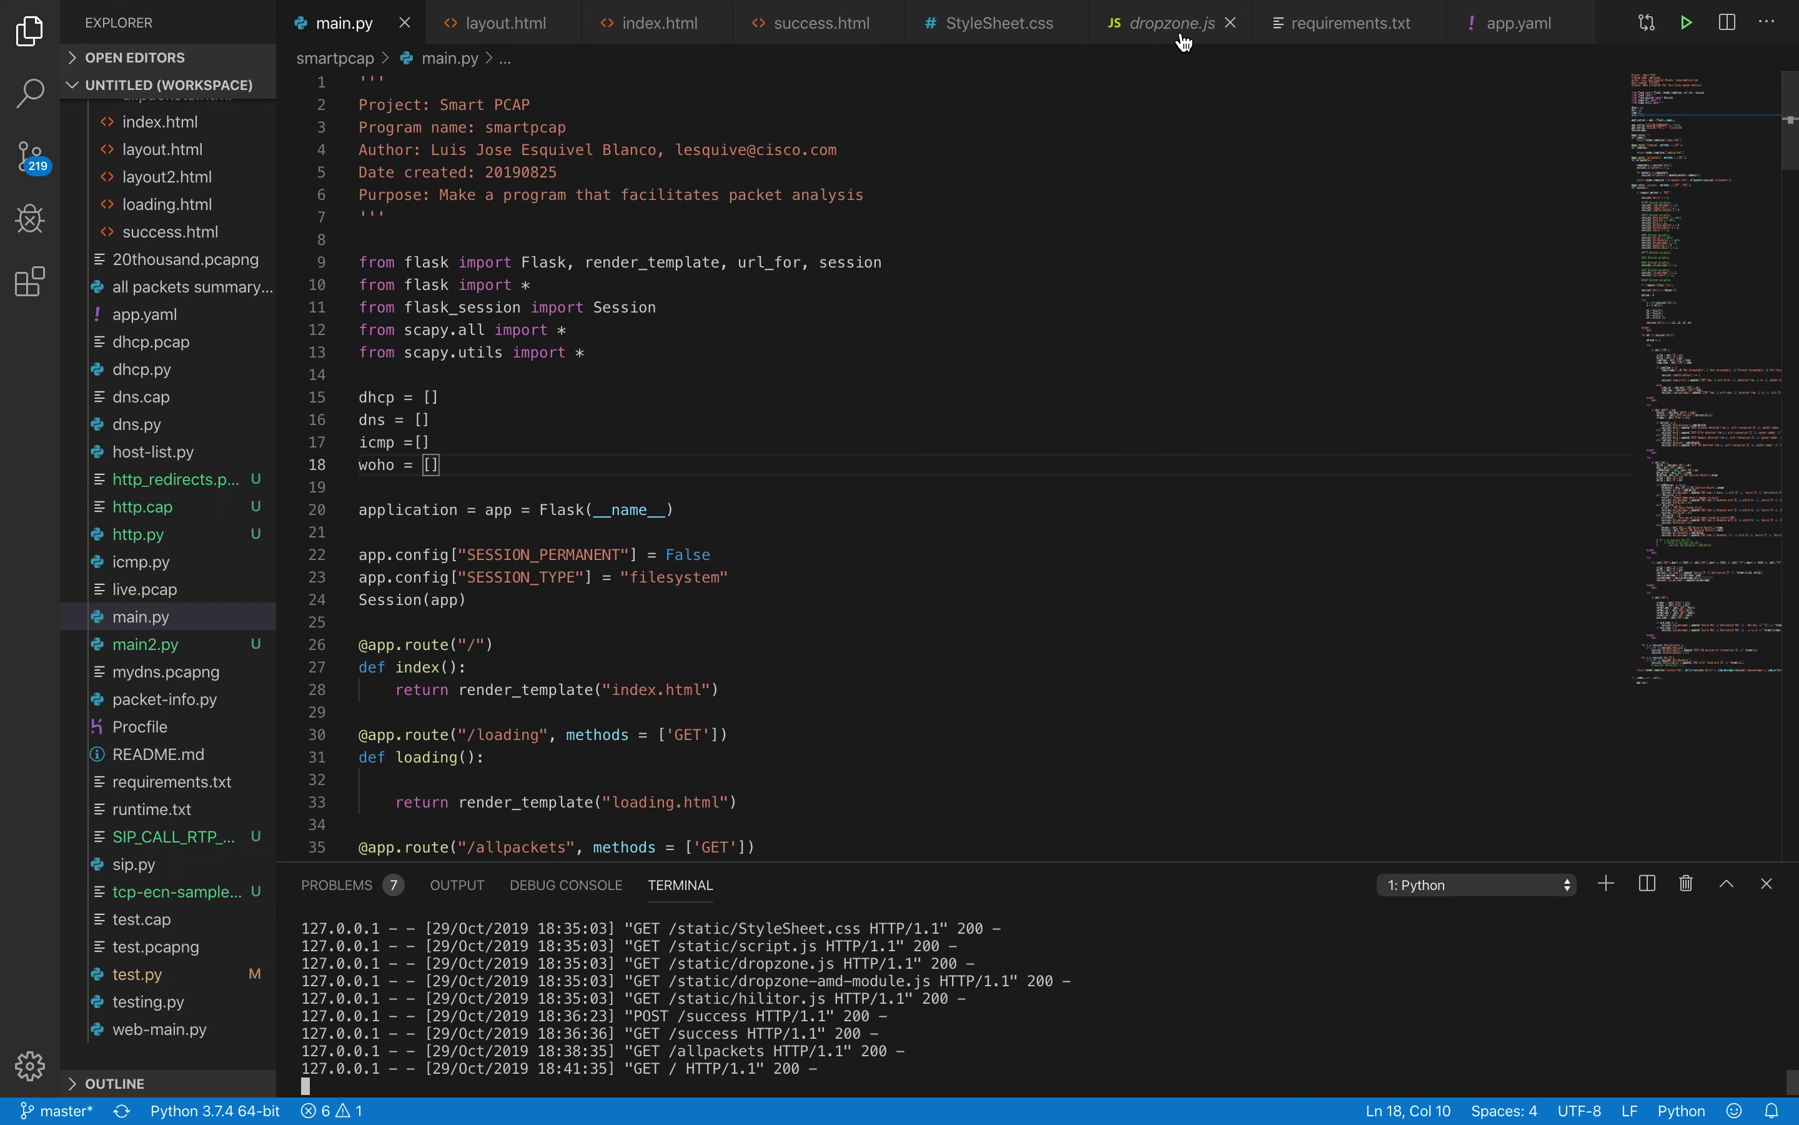
# - Open dropzone.js, find the maxFilesize option and highlight its value
pyautogui.click(1182, 24)
pyautogui.scroll(-2, 1025, 428)
pyautogui.scroll(4, 1024, 428)
pyautogui.scroll(-13, 1025, 428)
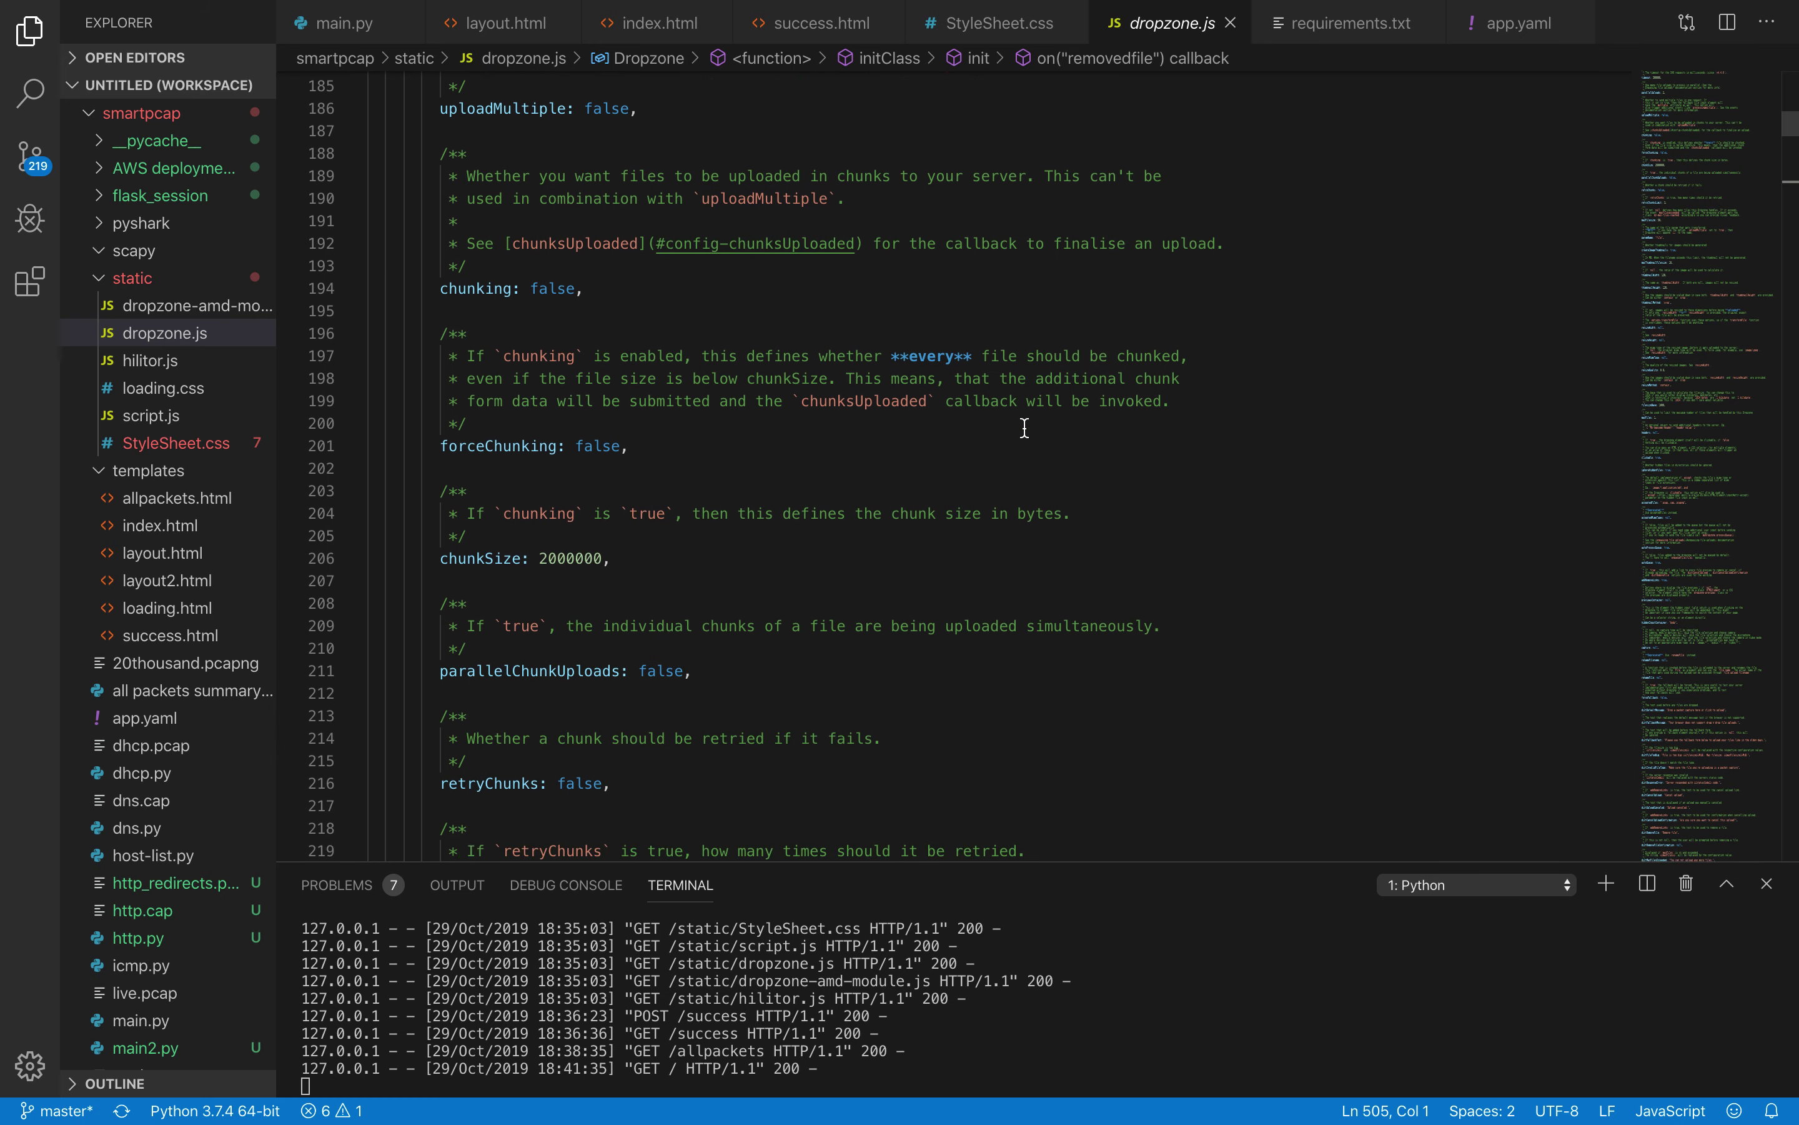
pyautogui.scroll(-2, 1024, 428)
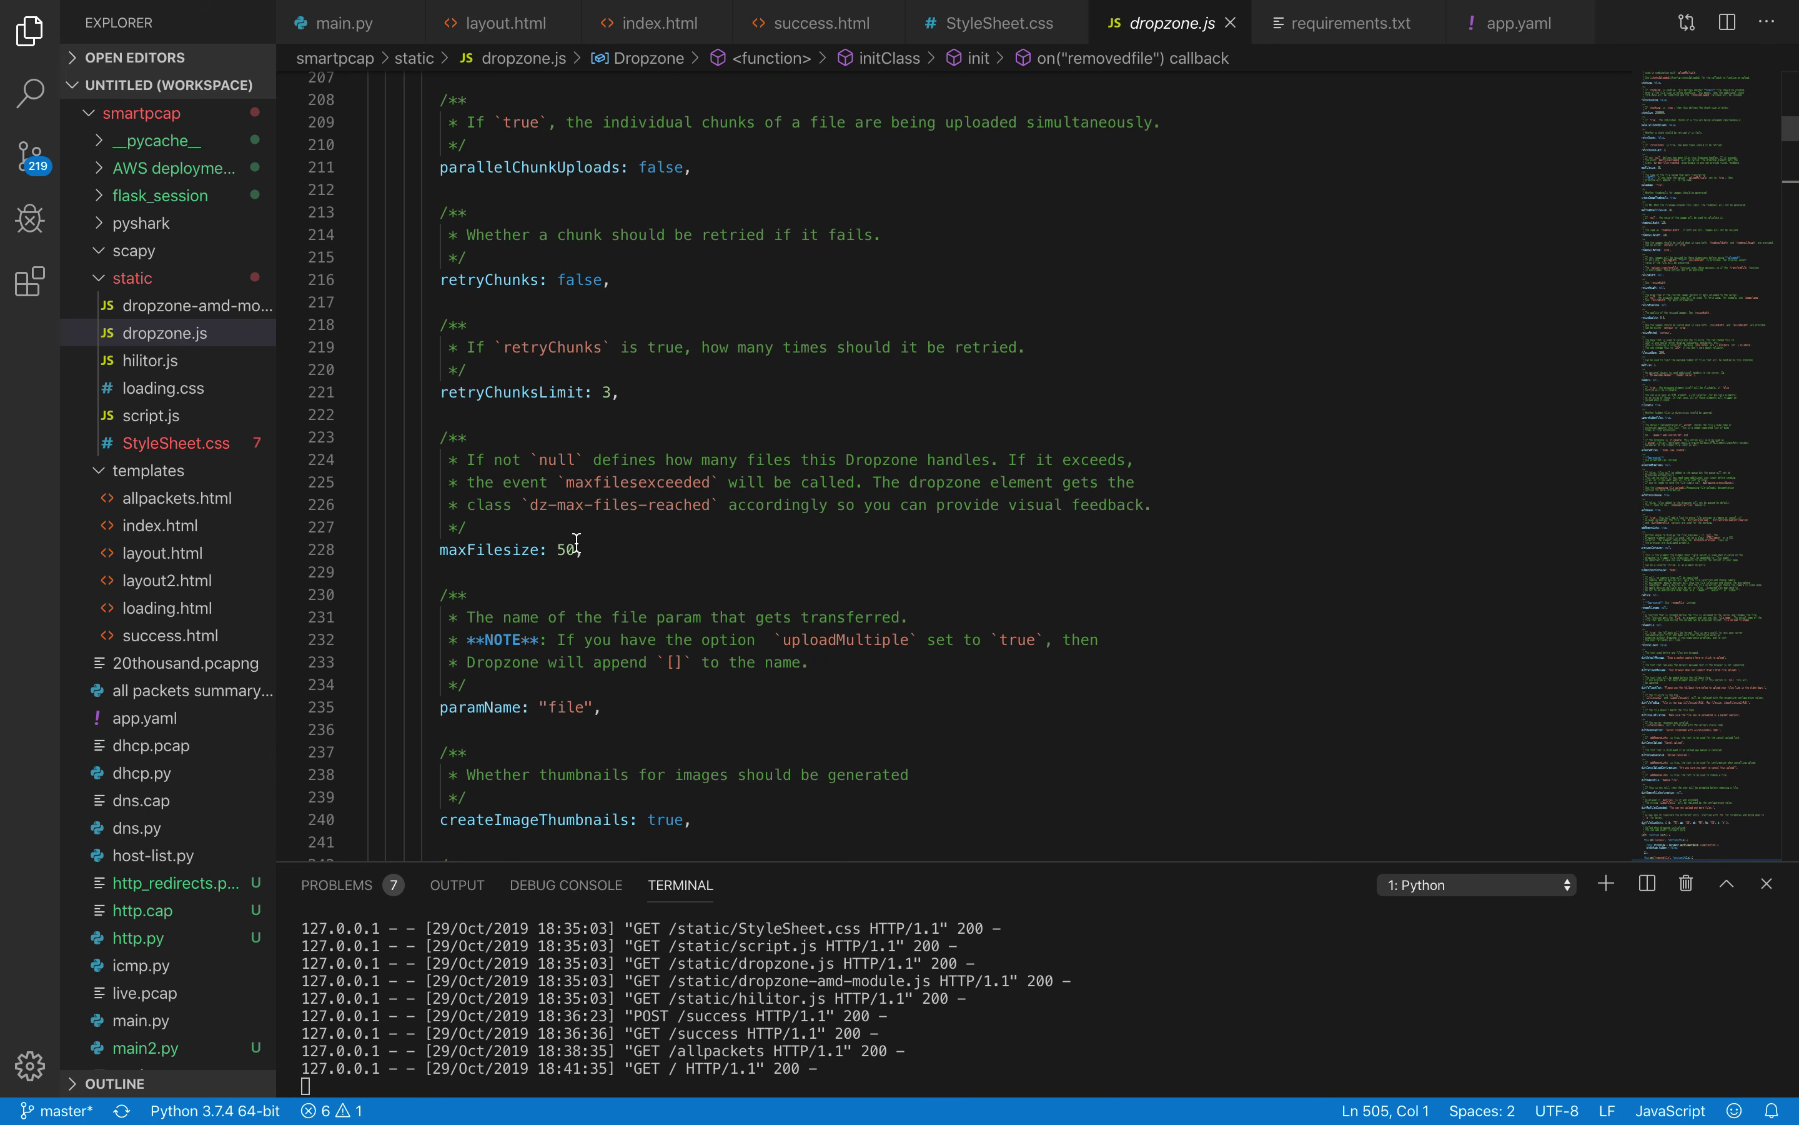
pyautogui.click(570, 549)
pyautogui.doubleClick(571, 549)
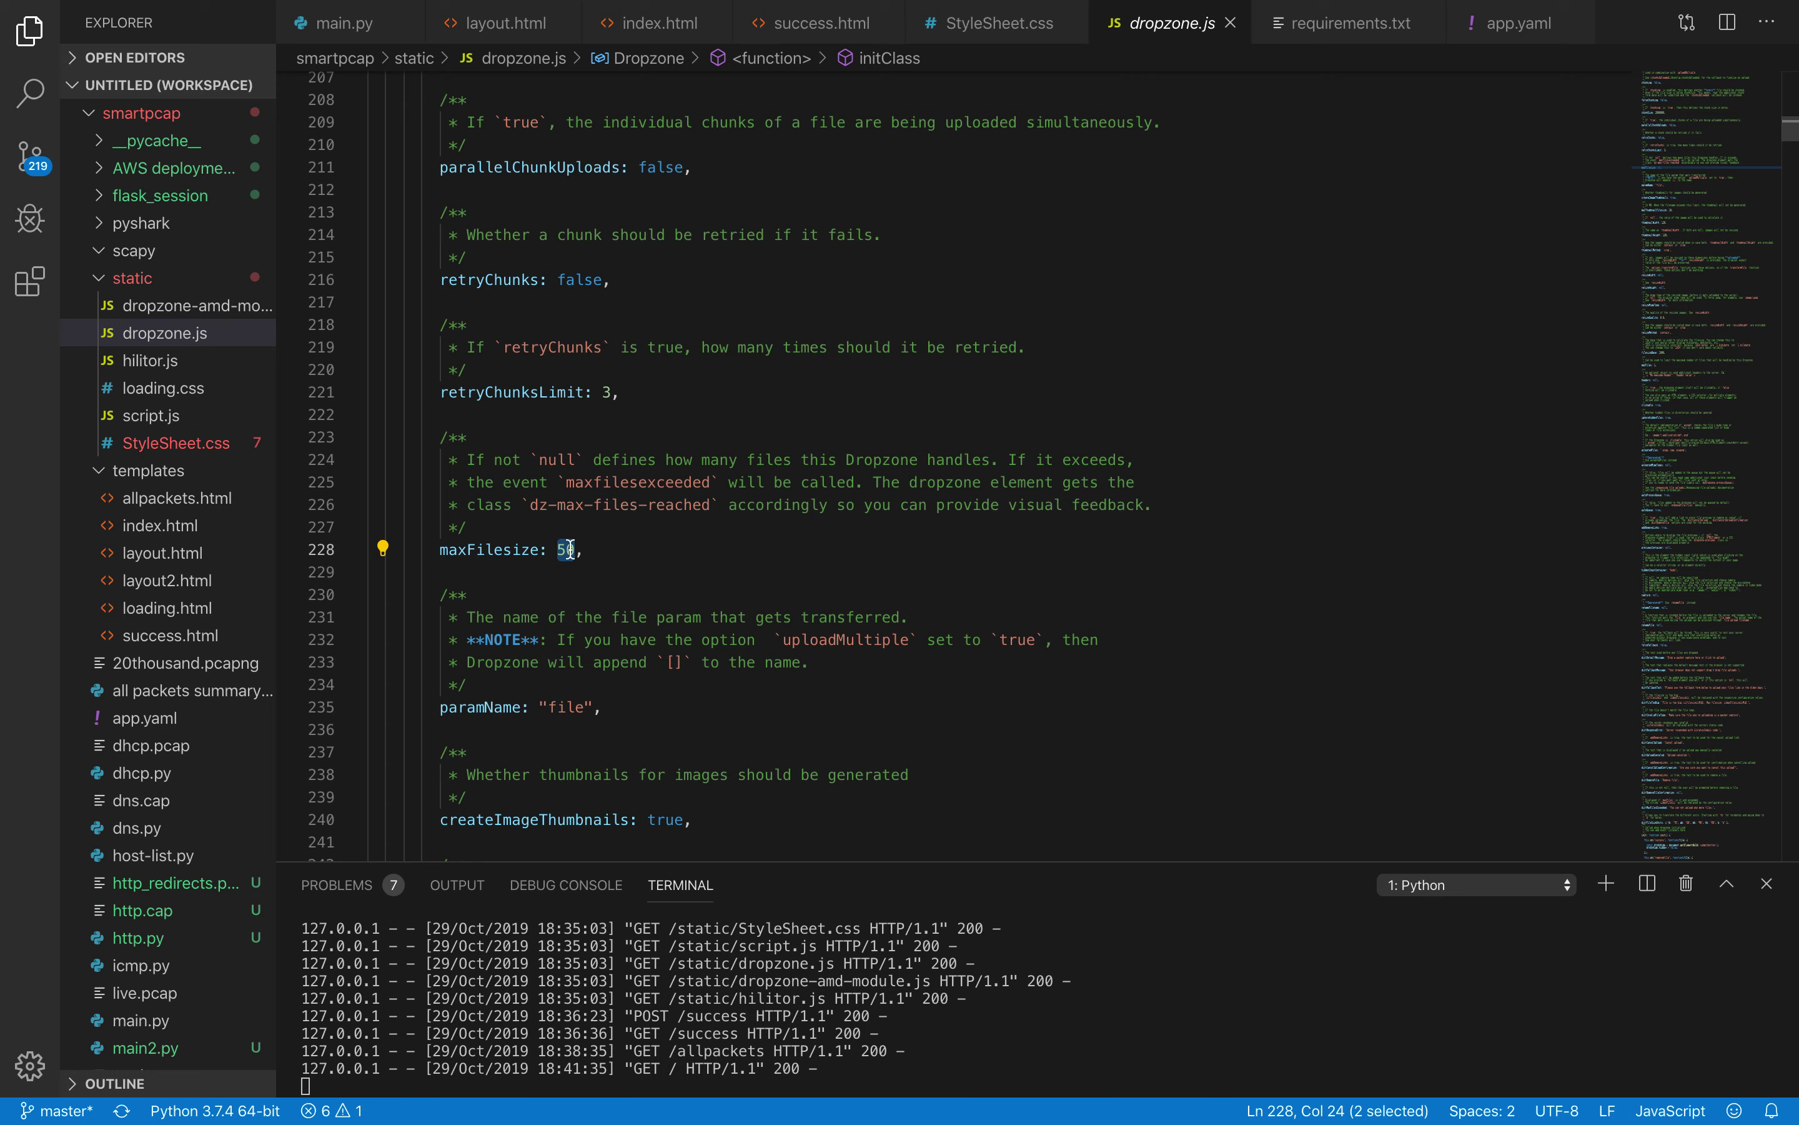
# - Return to Chrome, upload 20thousand.pcapng from the smartpcap folder to the local Smart PCAP page and show the browser full screen
pyautogui.hotkey('ctrl', 'Left')
pyautogui.hotkey('ctrl', 'Left')
pyautogui.hotkey('ctrl', 'Left')
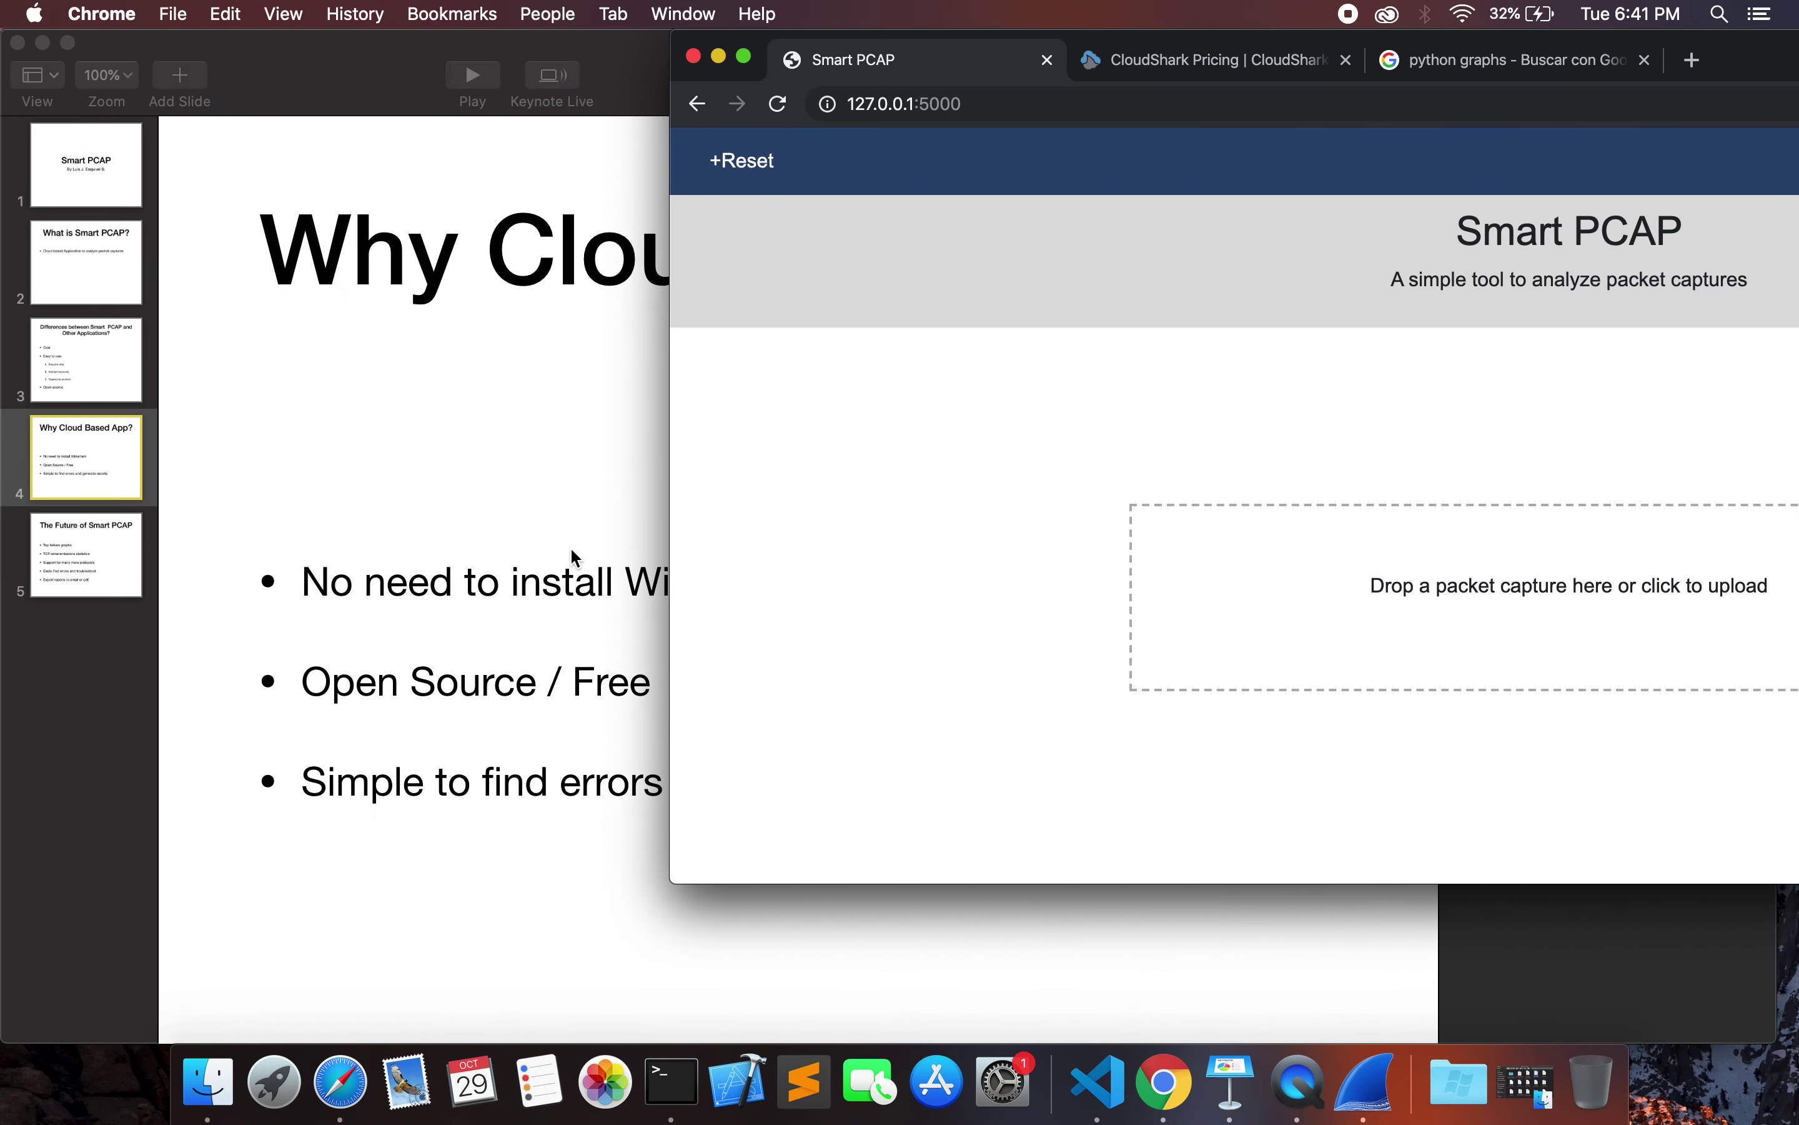
pyautogui.click(207, 1081)
pyautogui.moveTo(450, 245); pyautogui.dragTo(1457, 598)
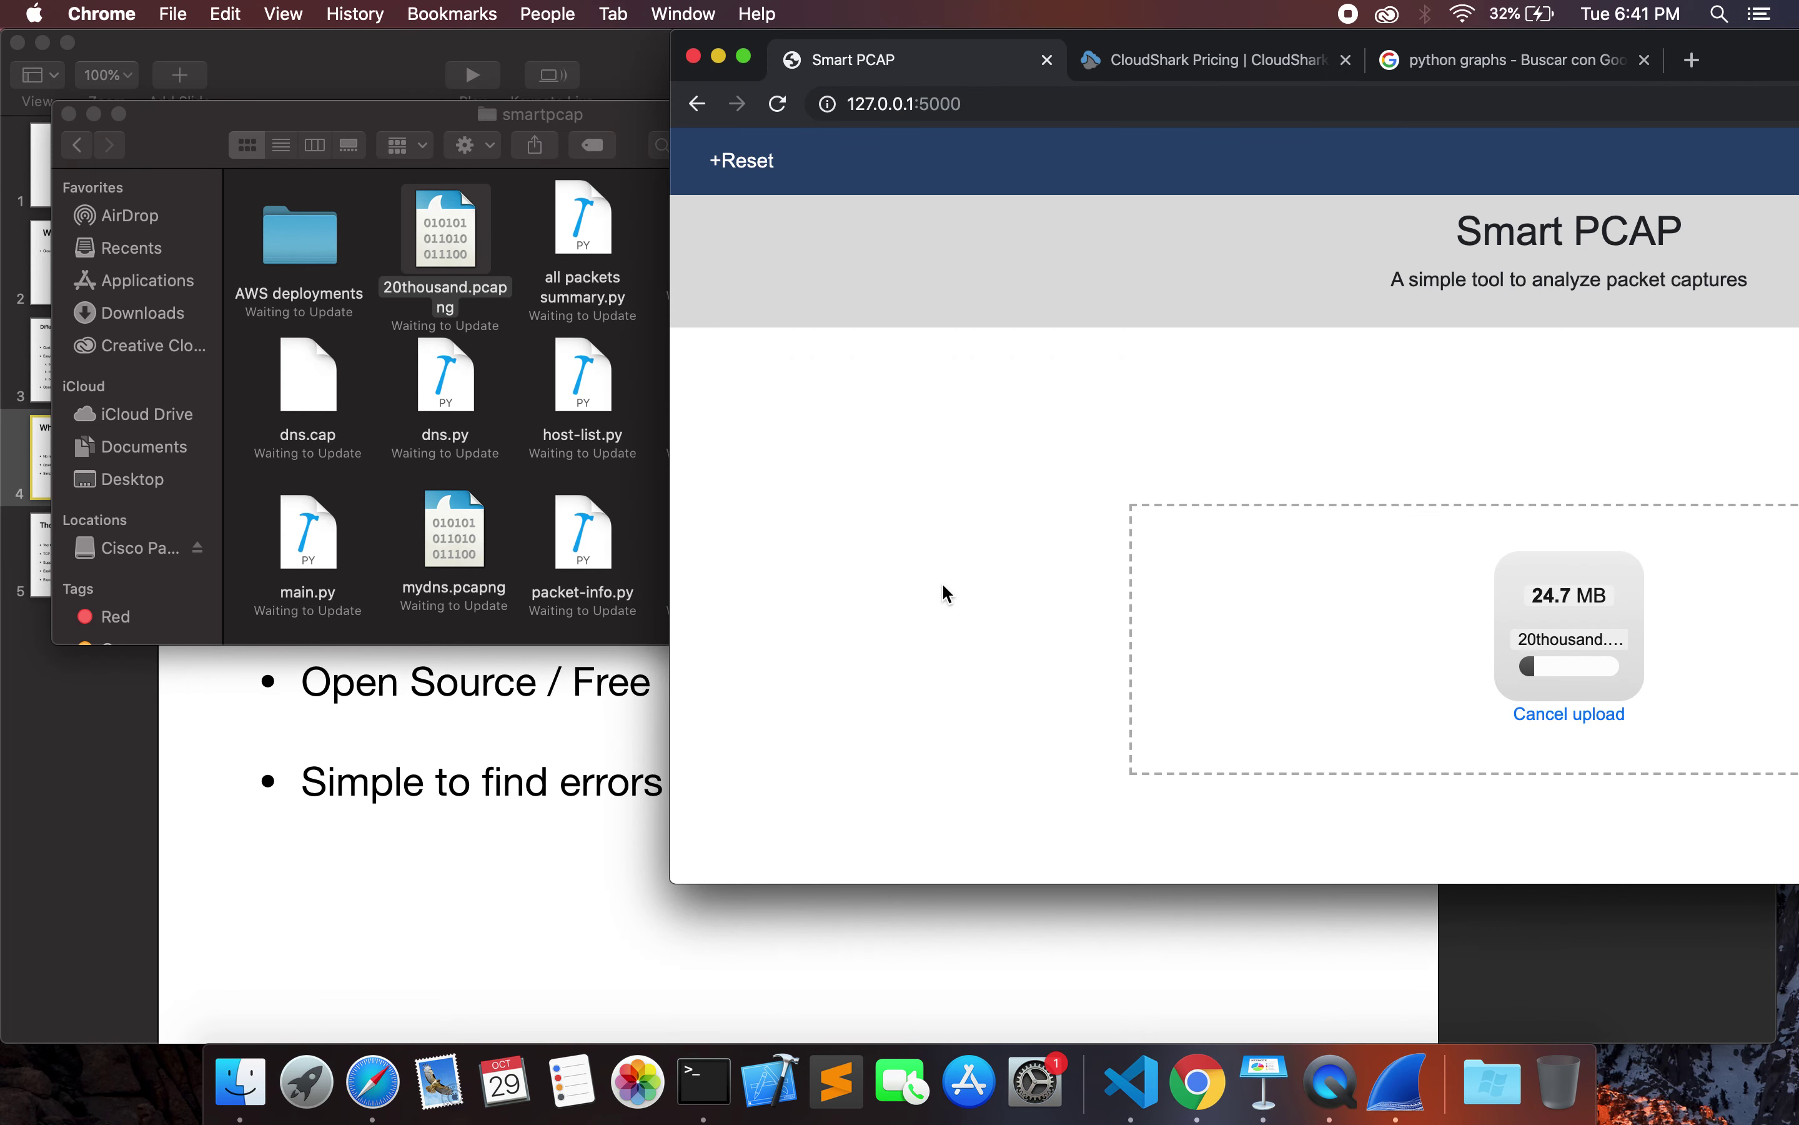
pyautogui.click(745, 56)
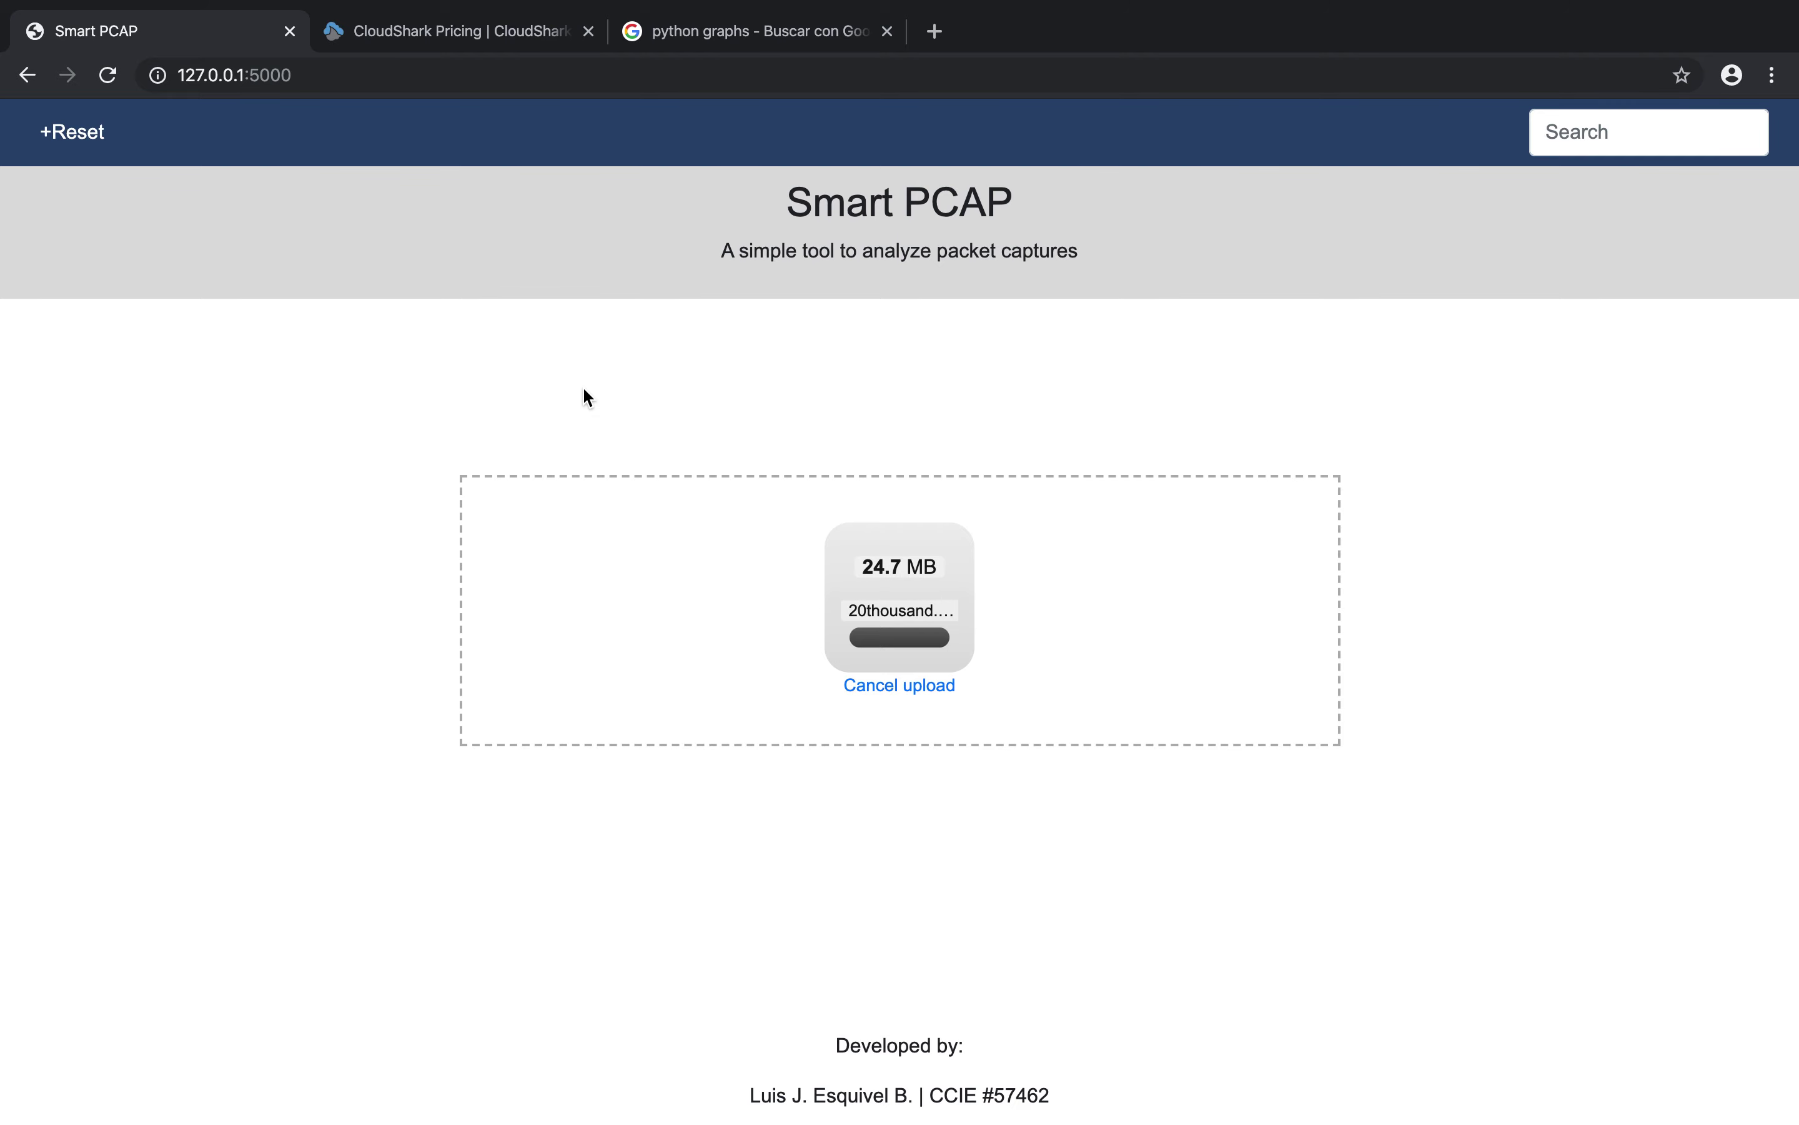
# - Open smartpcap.com in a new browser tab
pyautogui.click(934, 43)
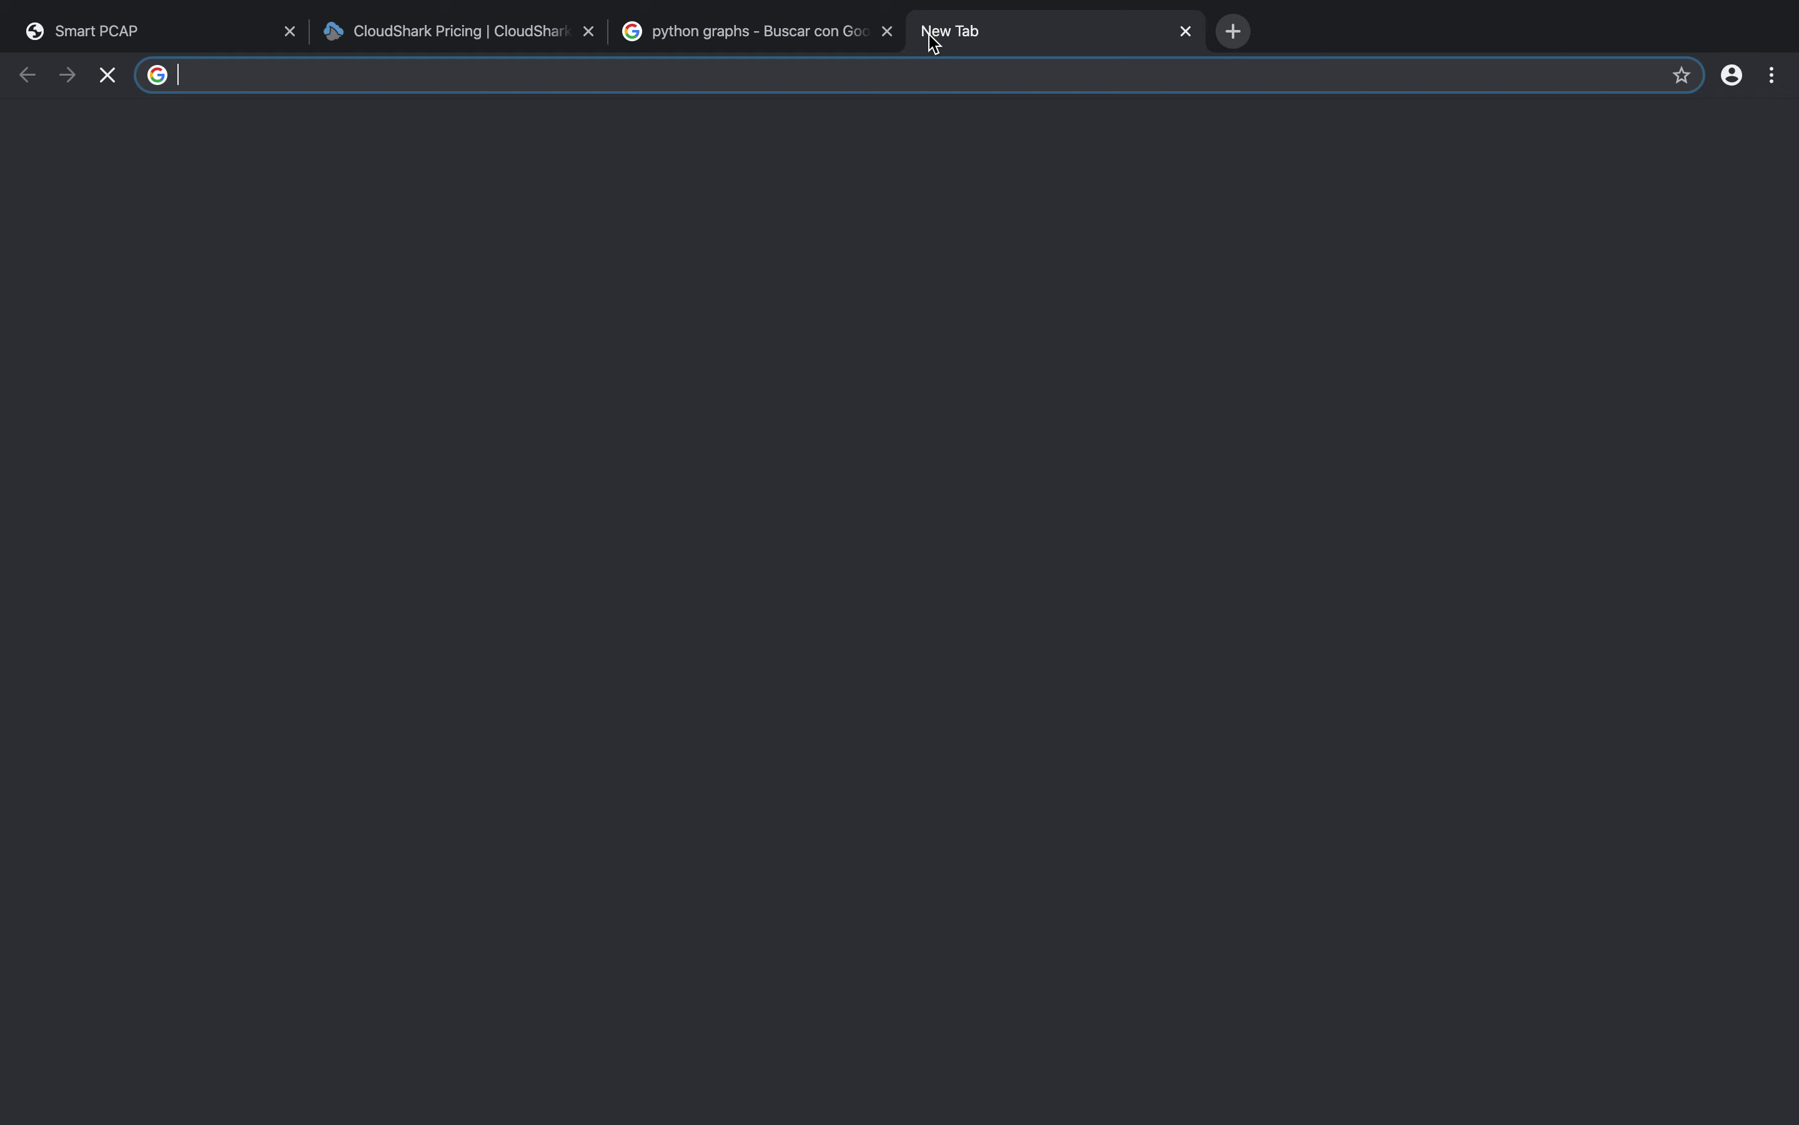
pyautogui.write('smart')
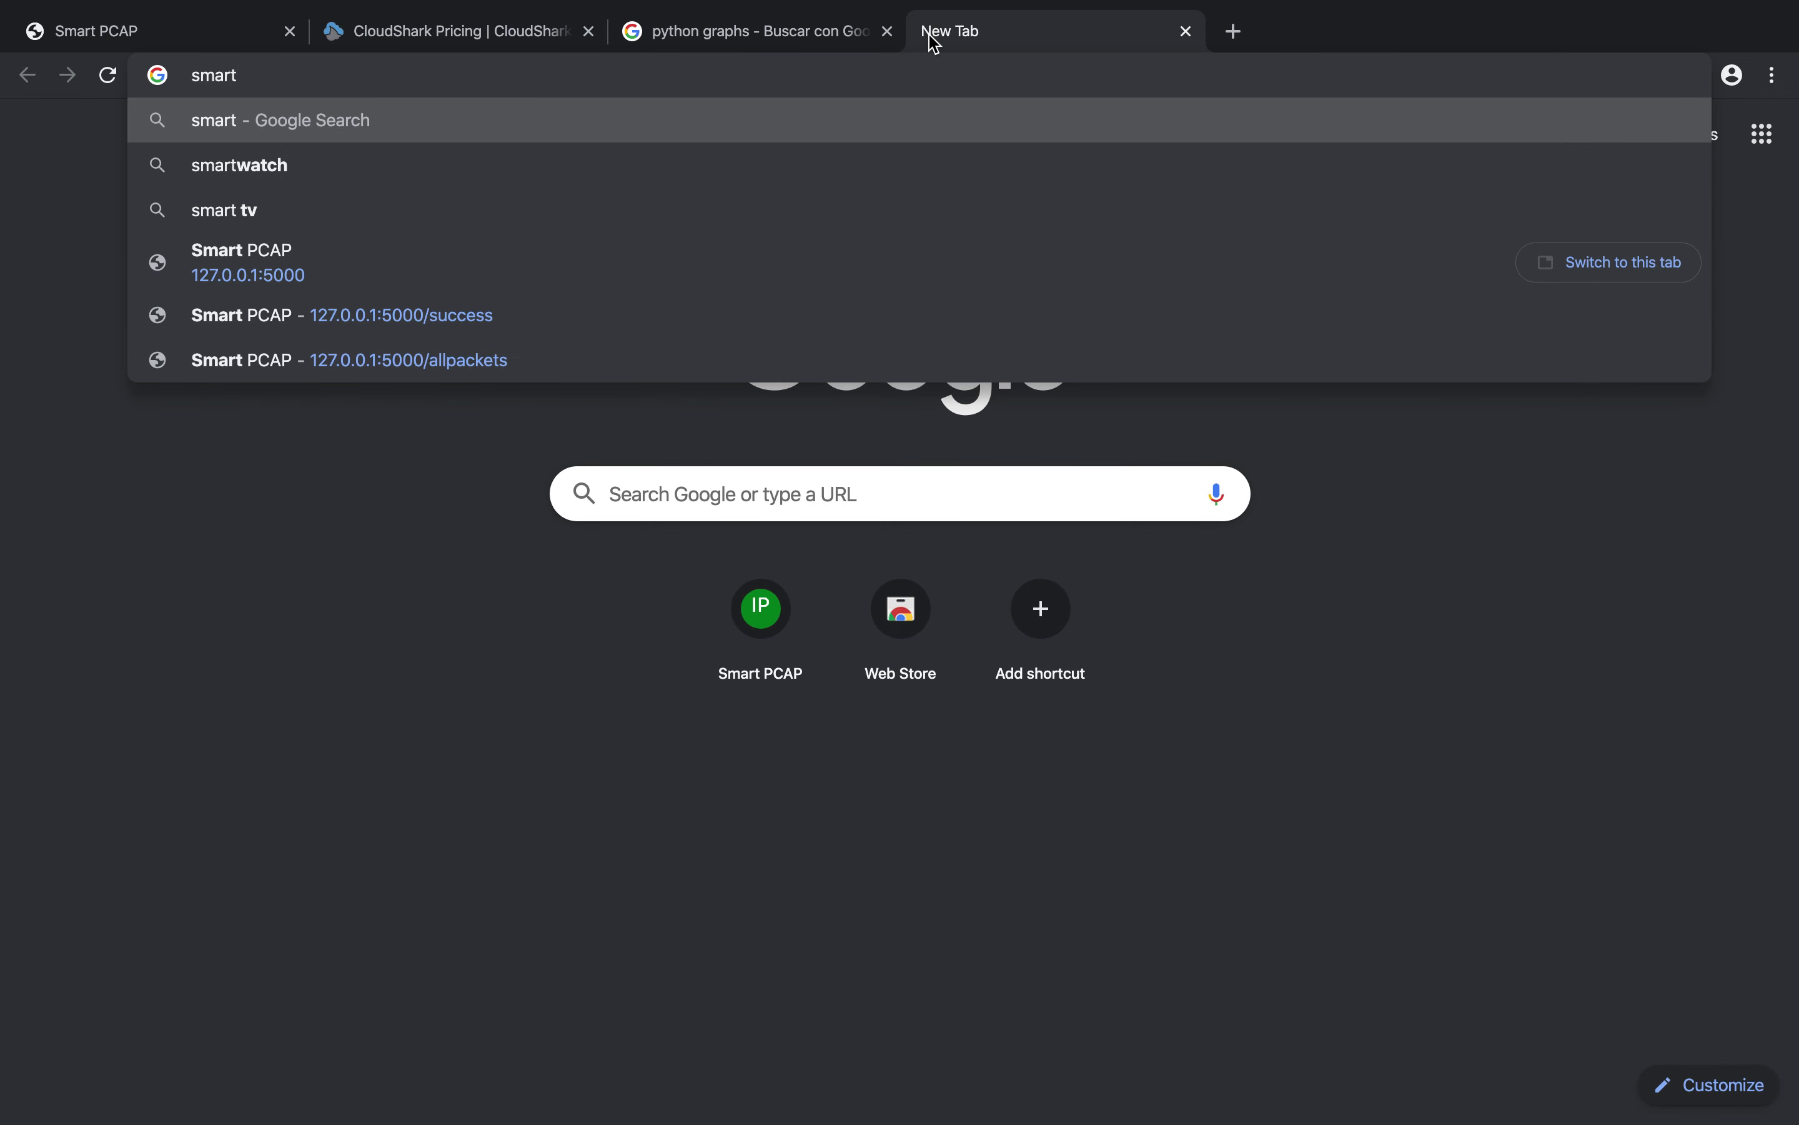
pyautogui.write('pcap.')
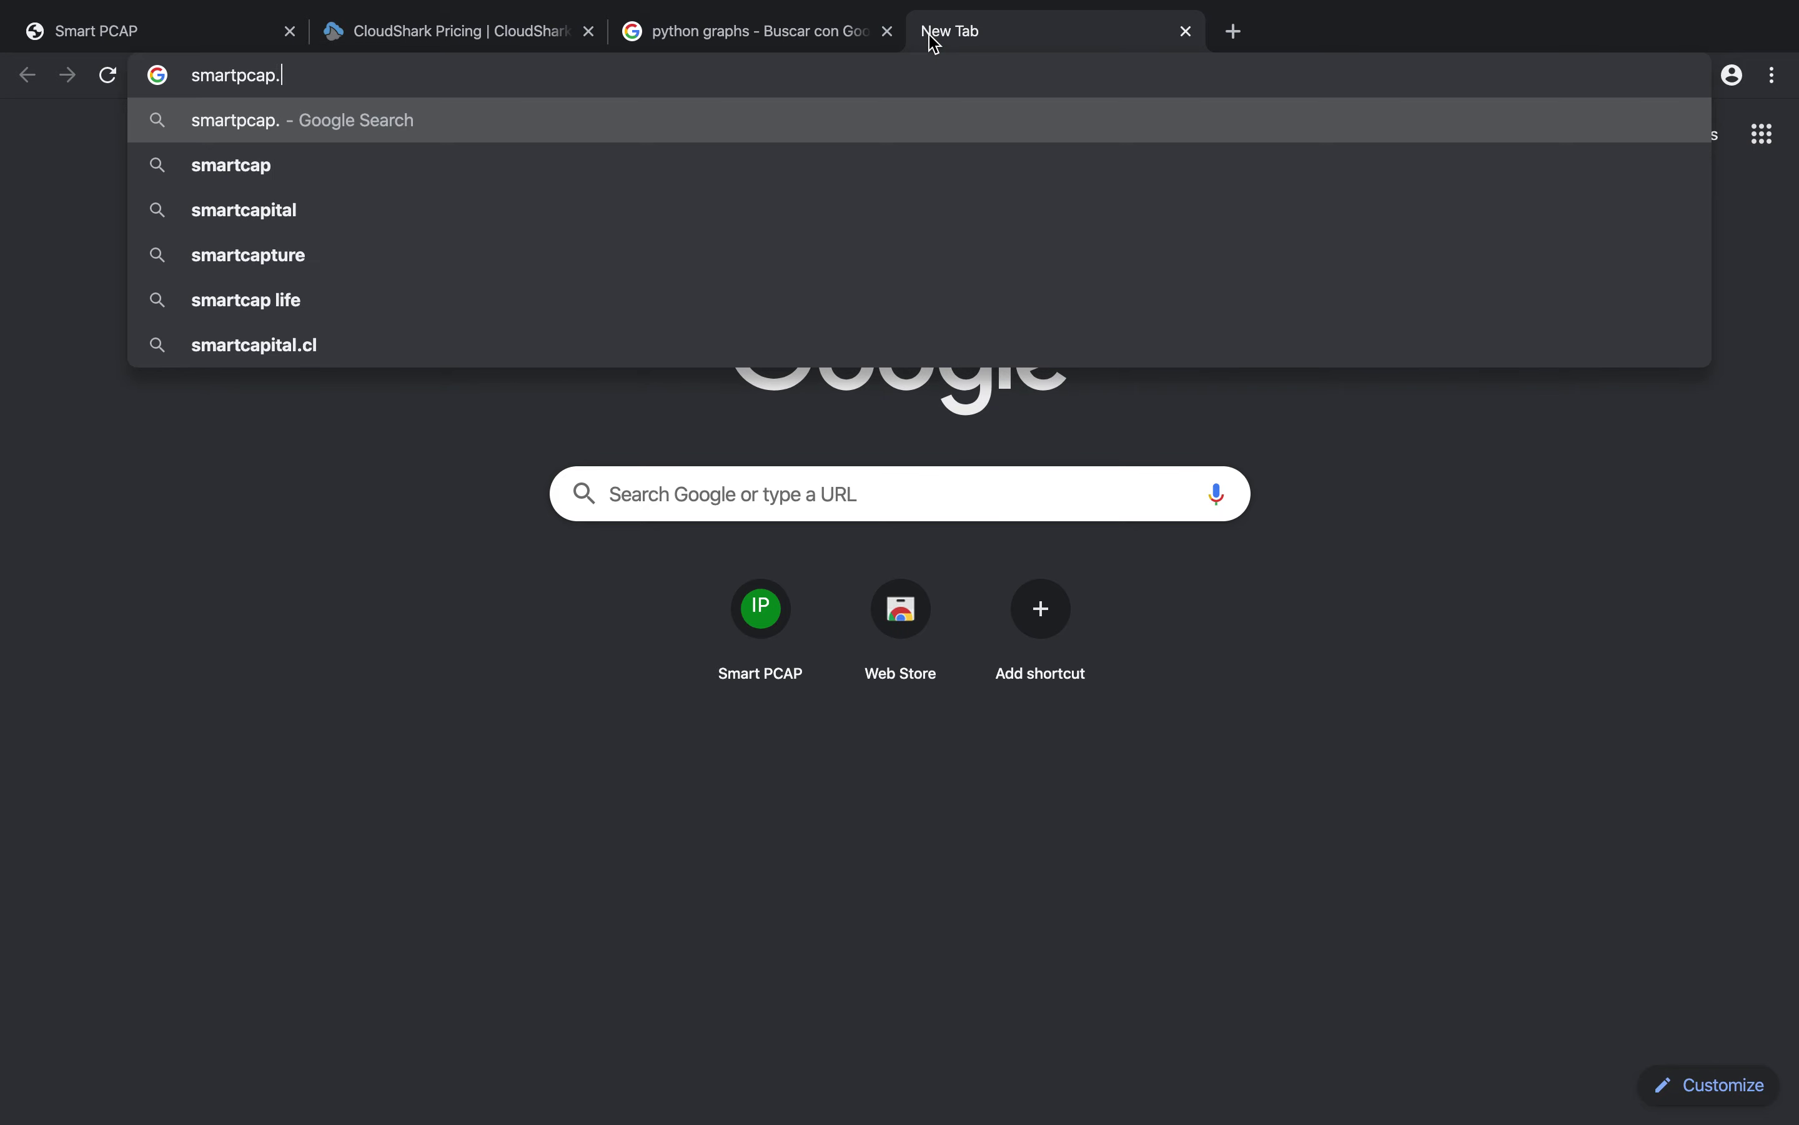
pyautogui.write('com')
pyautogui.press('Return')
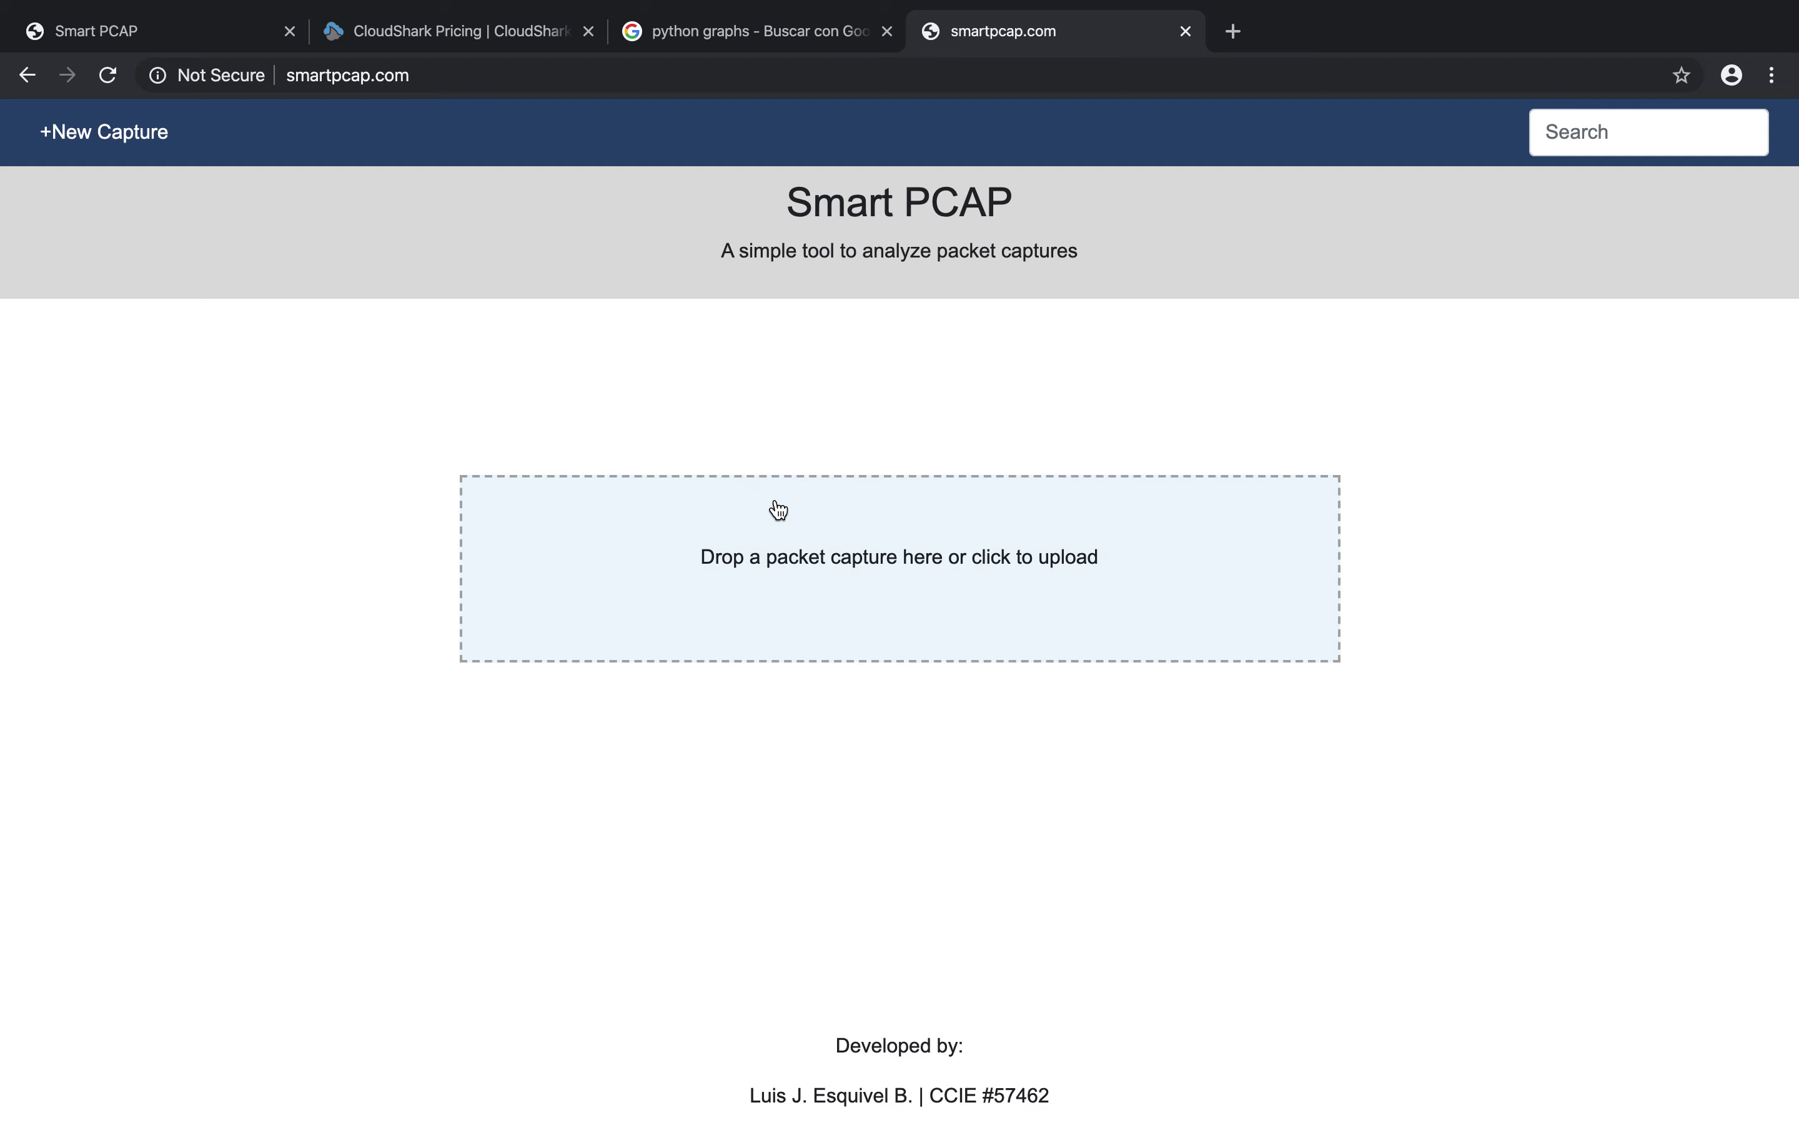
# - Switch to Safari and show the AWS Elastic Beanstalk dashboard of Smartpcap-env
pyautogui.hotkey('ctrl', 'Right')
pyautogui.hotkey('ctrl', 'Right')
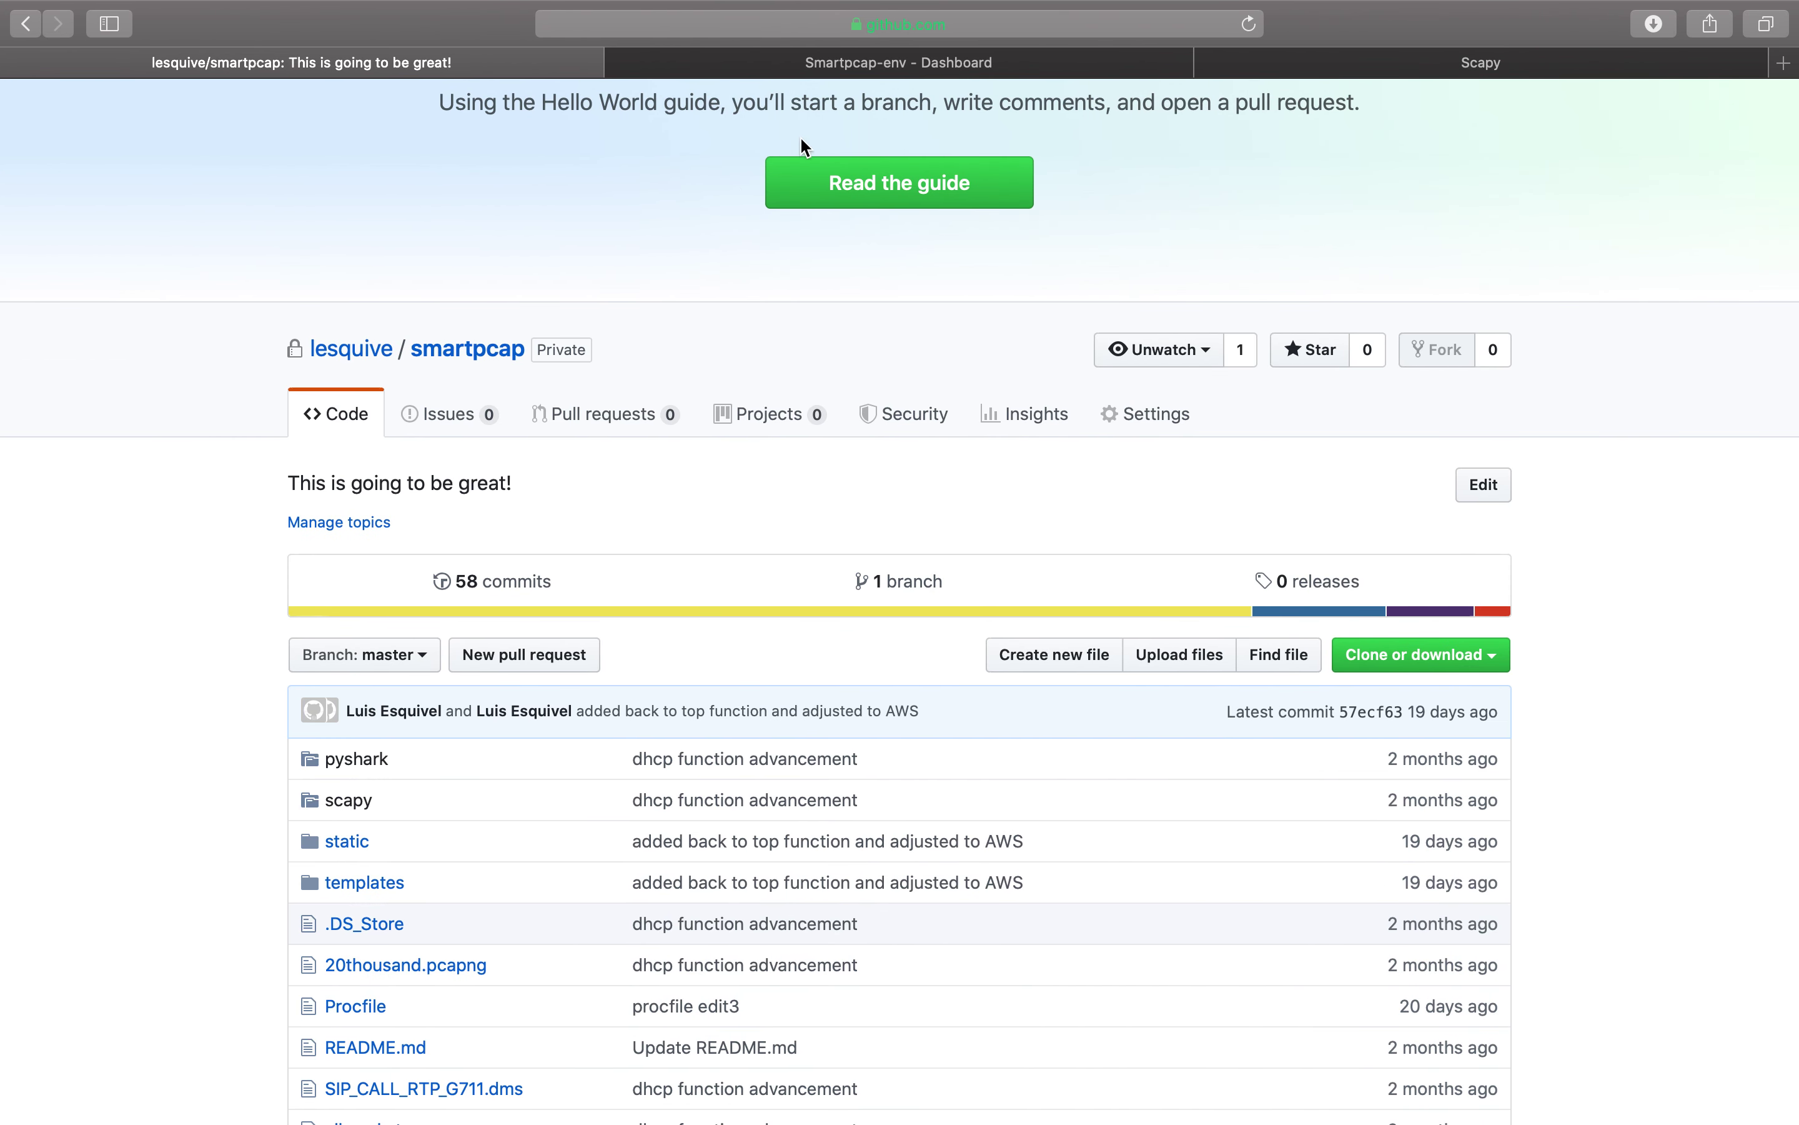
pyautogui.click(896, 63)
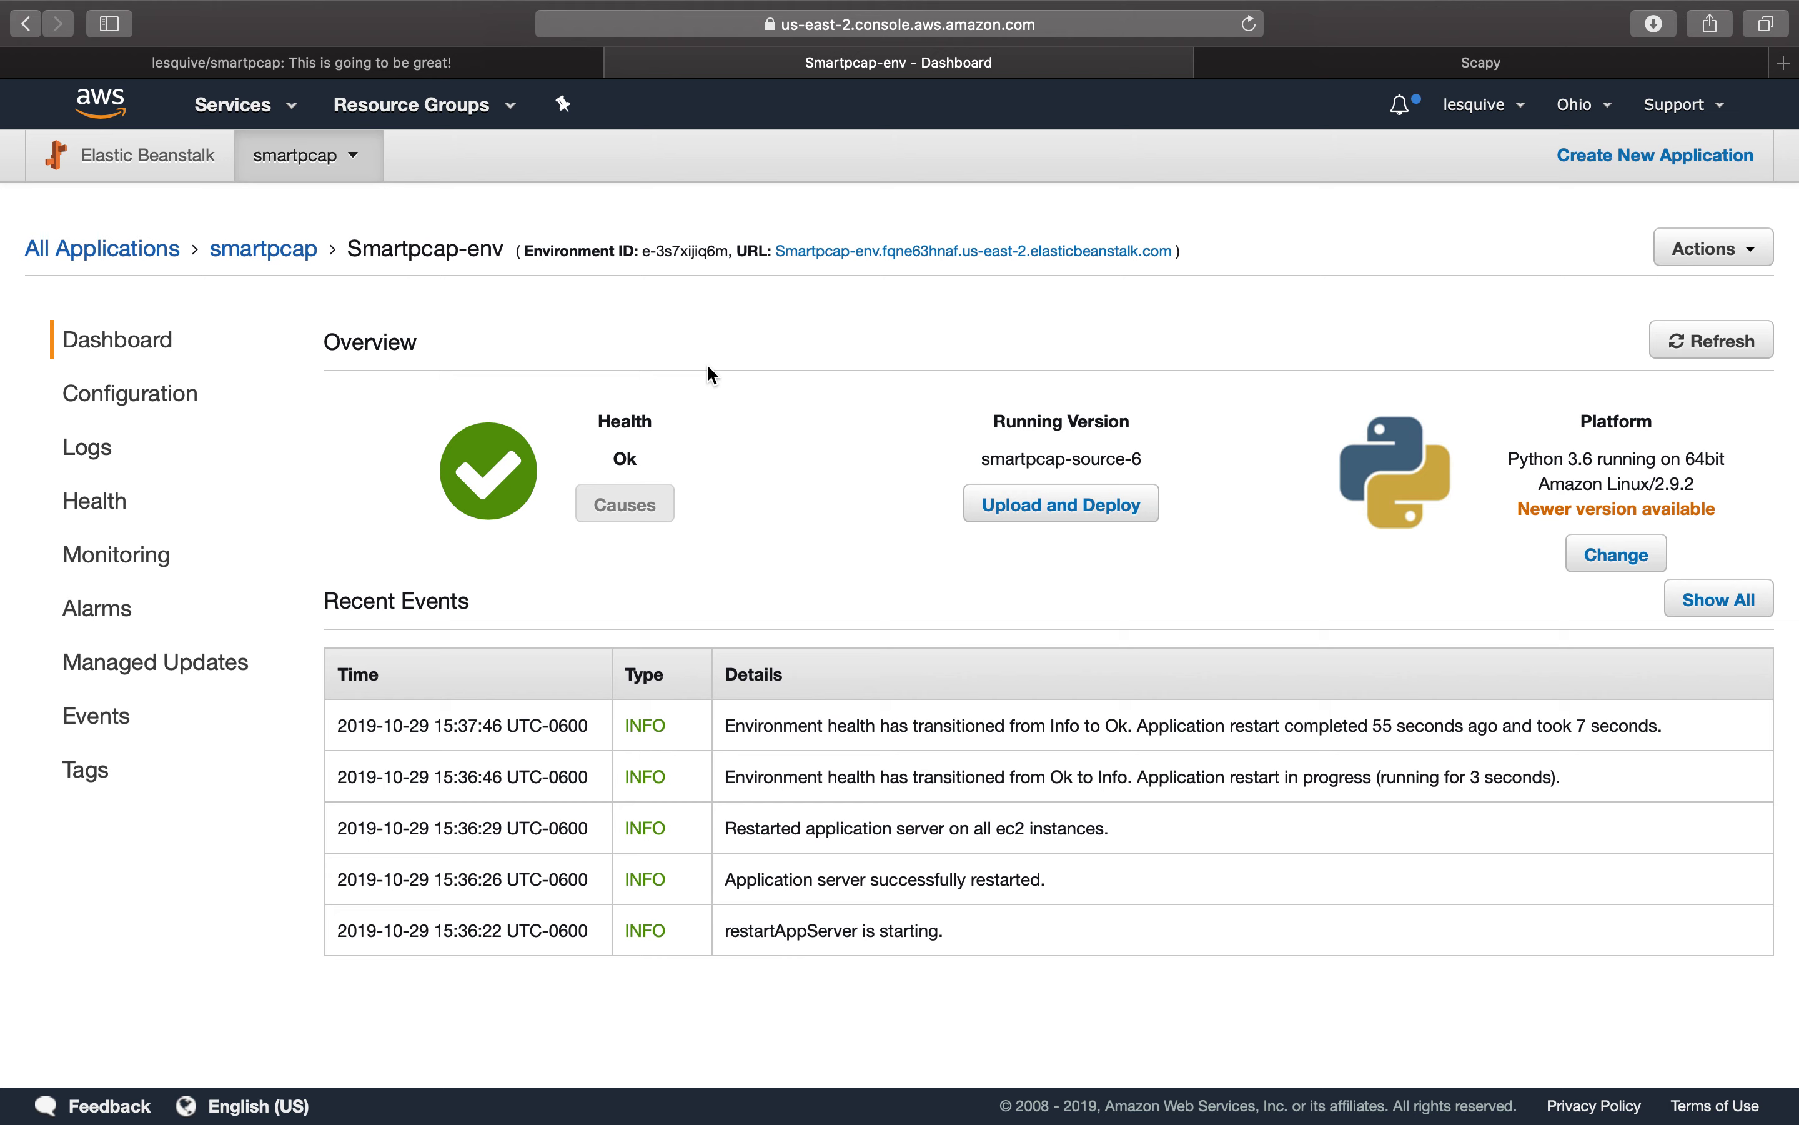
# - Switch back to Chrome and check the 20thousand.pcapng upload on the local Smart PCAP page
pyautogui.hotkey('ctrl', 'Left')
pyautogui.hotkey('ctrl', 'Left')
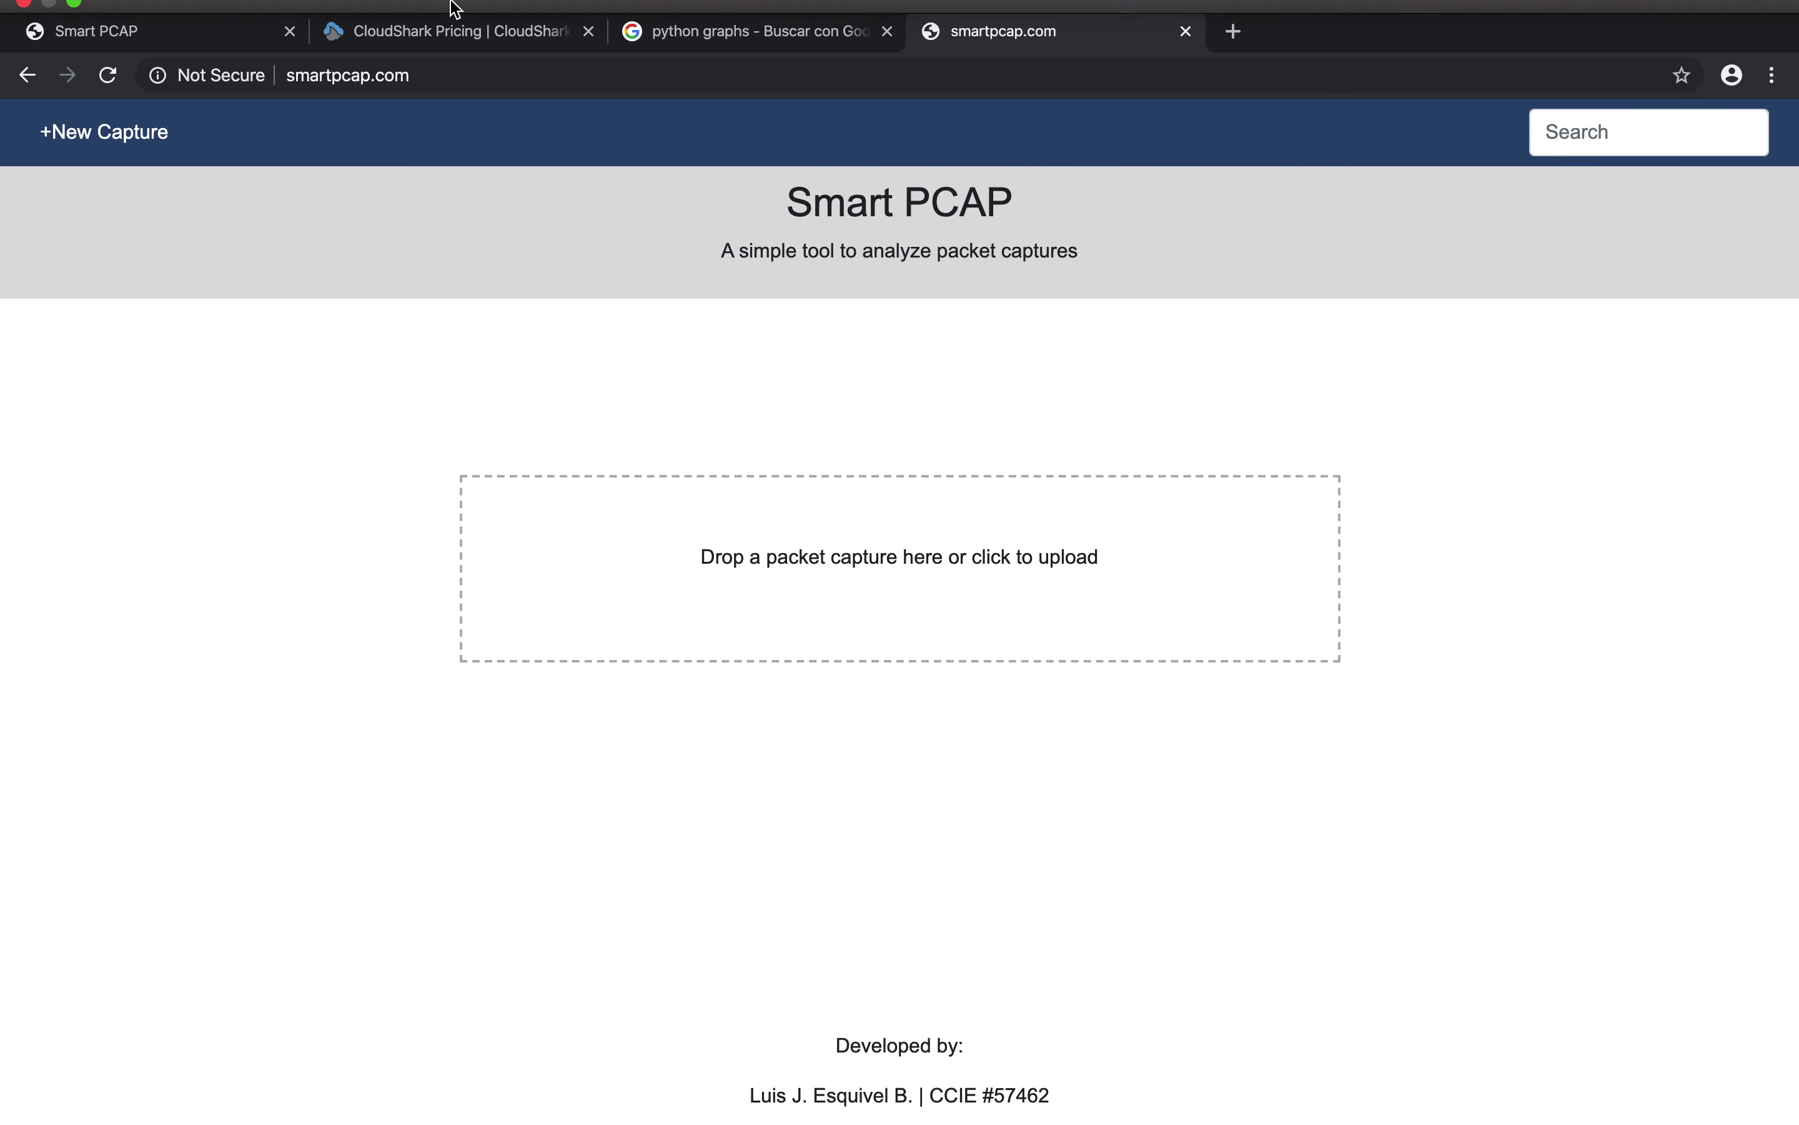
pyautogui.click(164, 47)
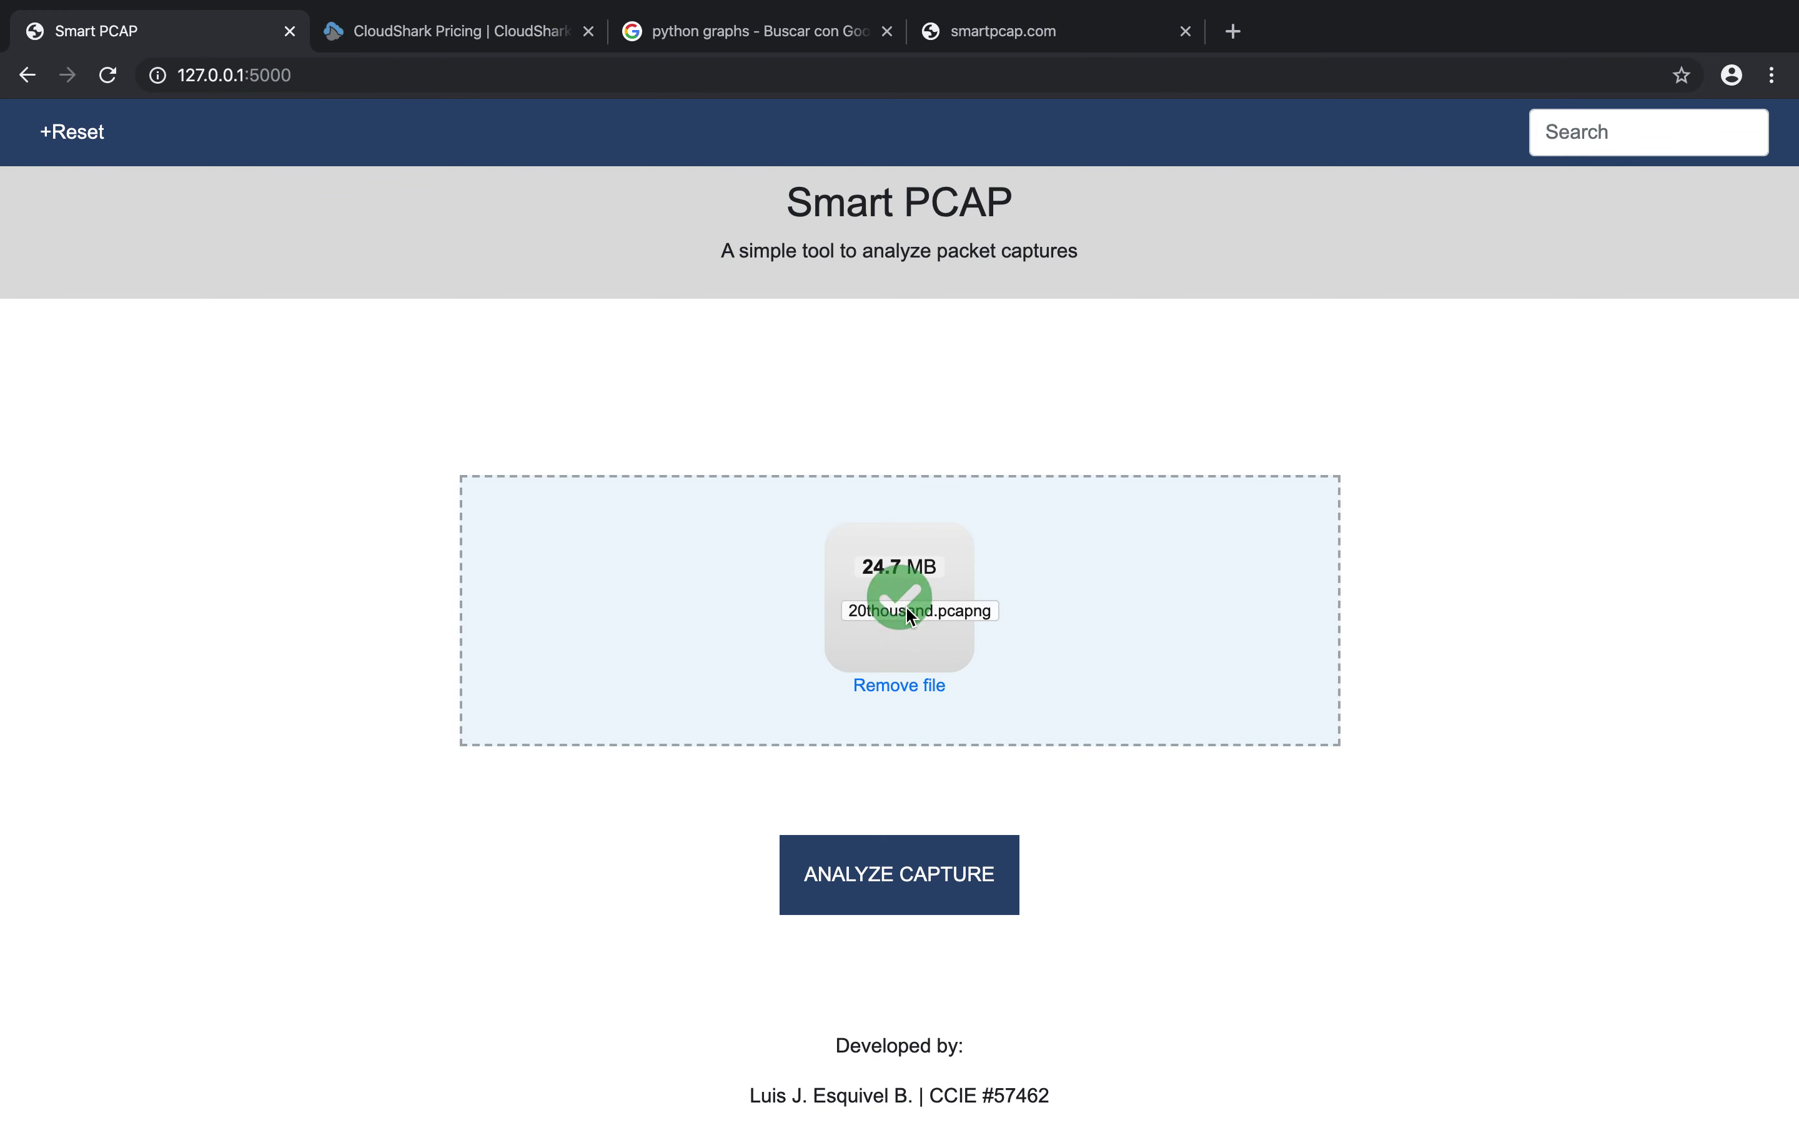
# - Try to upload 20thousand.pcapng to smartpcap.com from the smartpcap folder, and remove the file from the upload area
pyautogui.click(1065, 18)
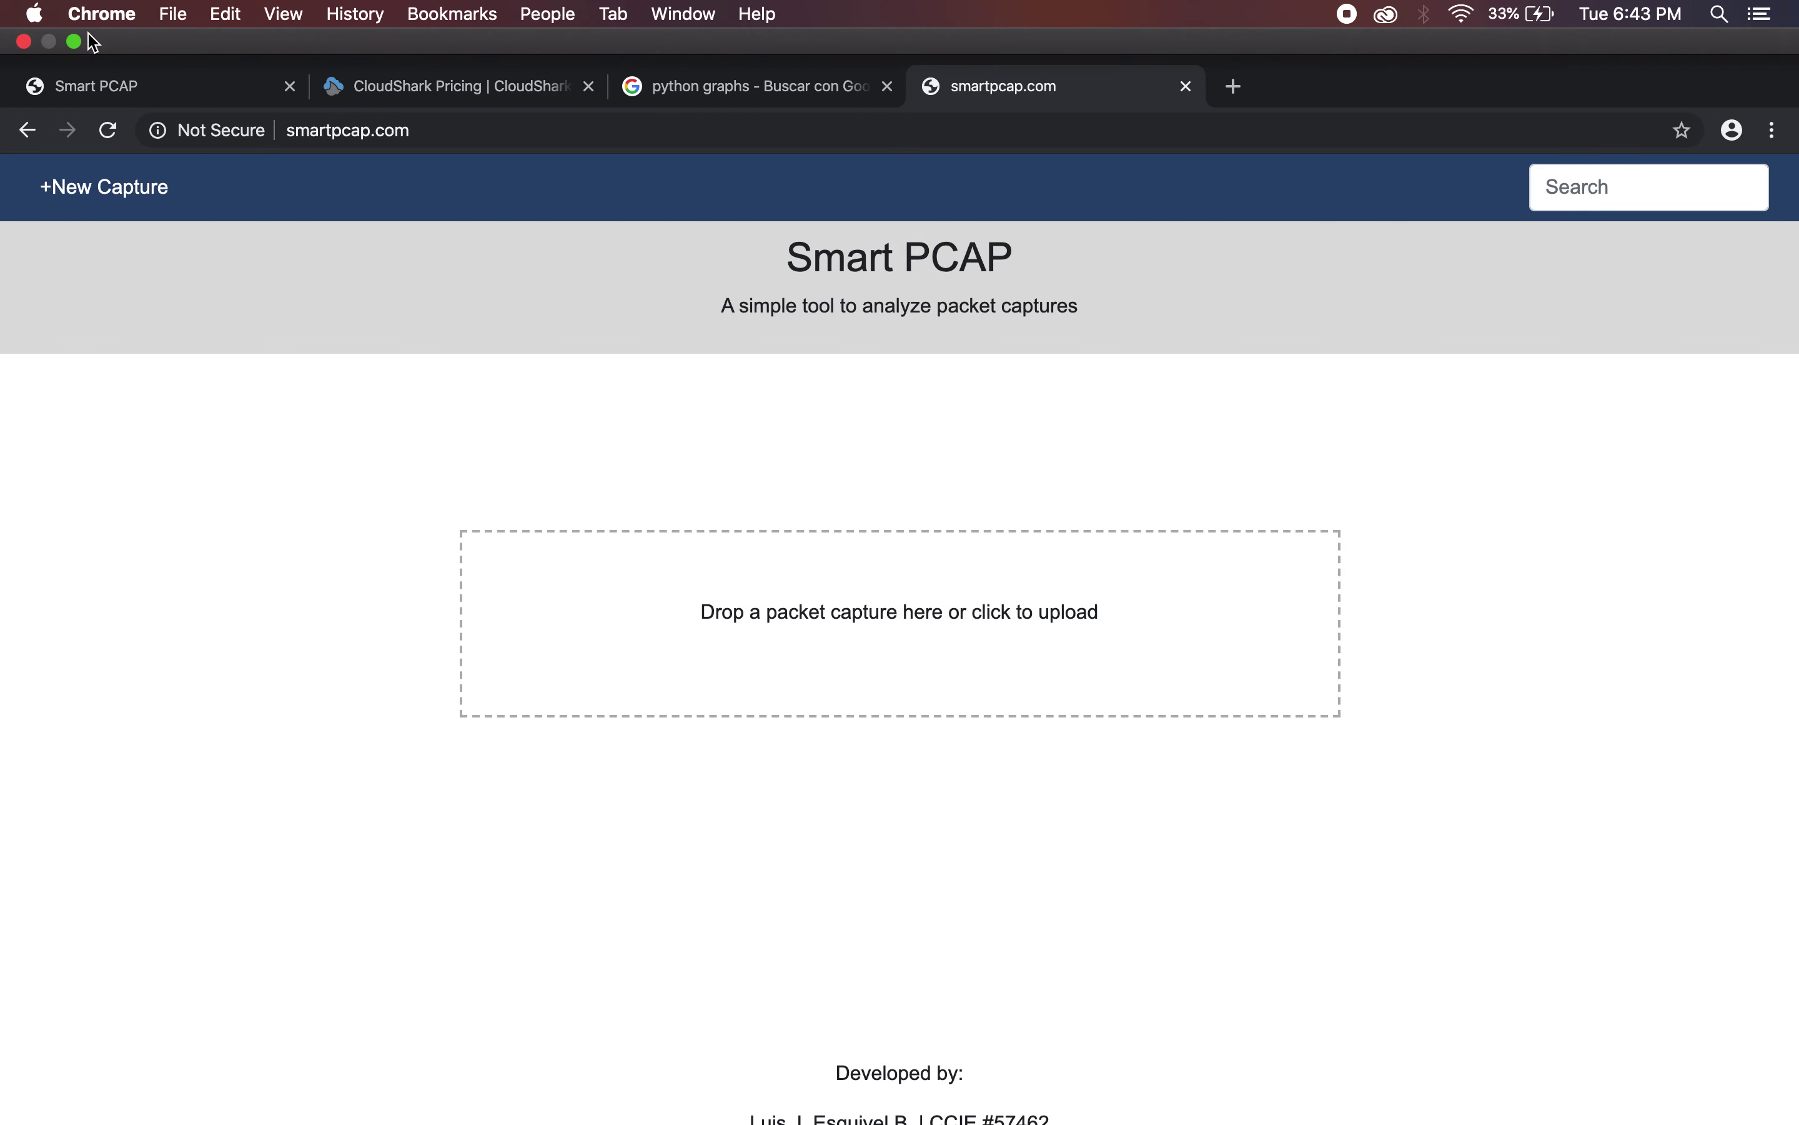
pyautogui.click(73, 38)
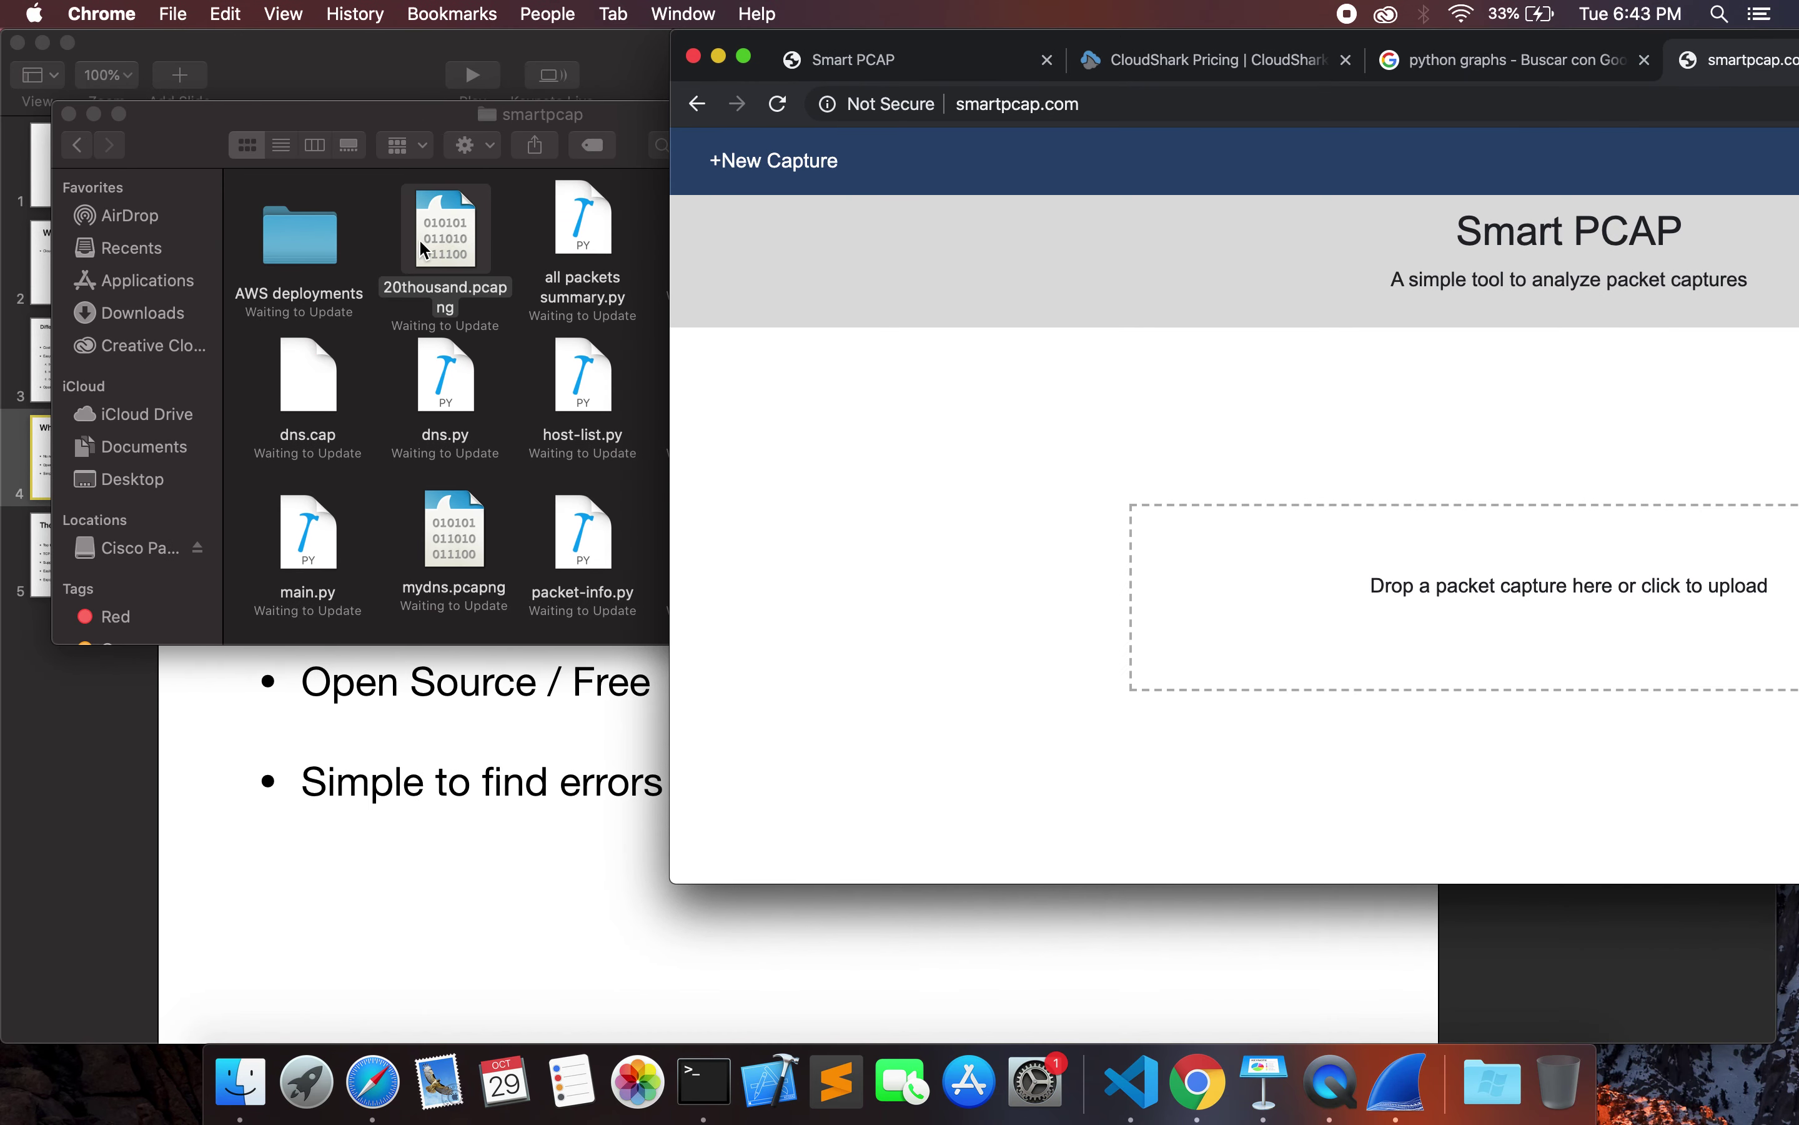
pyautogui.moveTo(446, 230); pyautogui.dragTo(1479, 568)
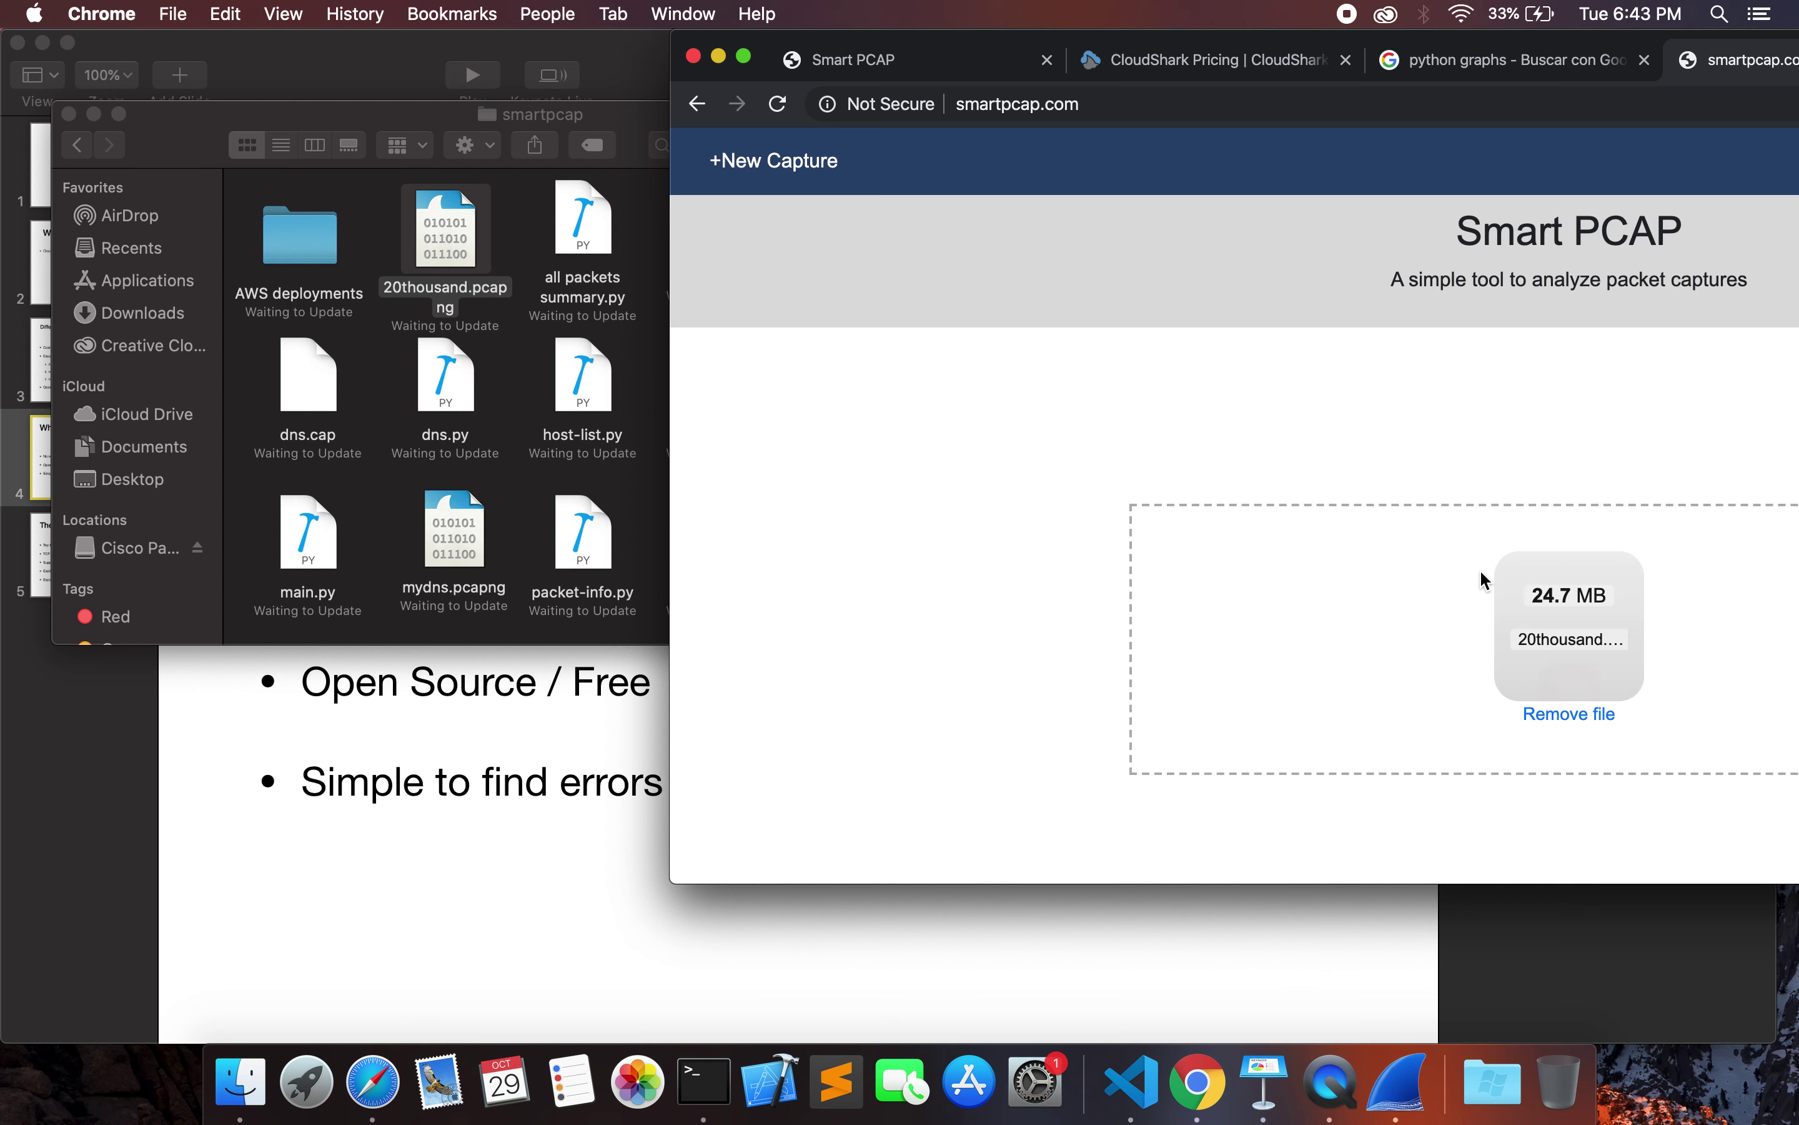
pyautogui.moveTo(1554, 618)
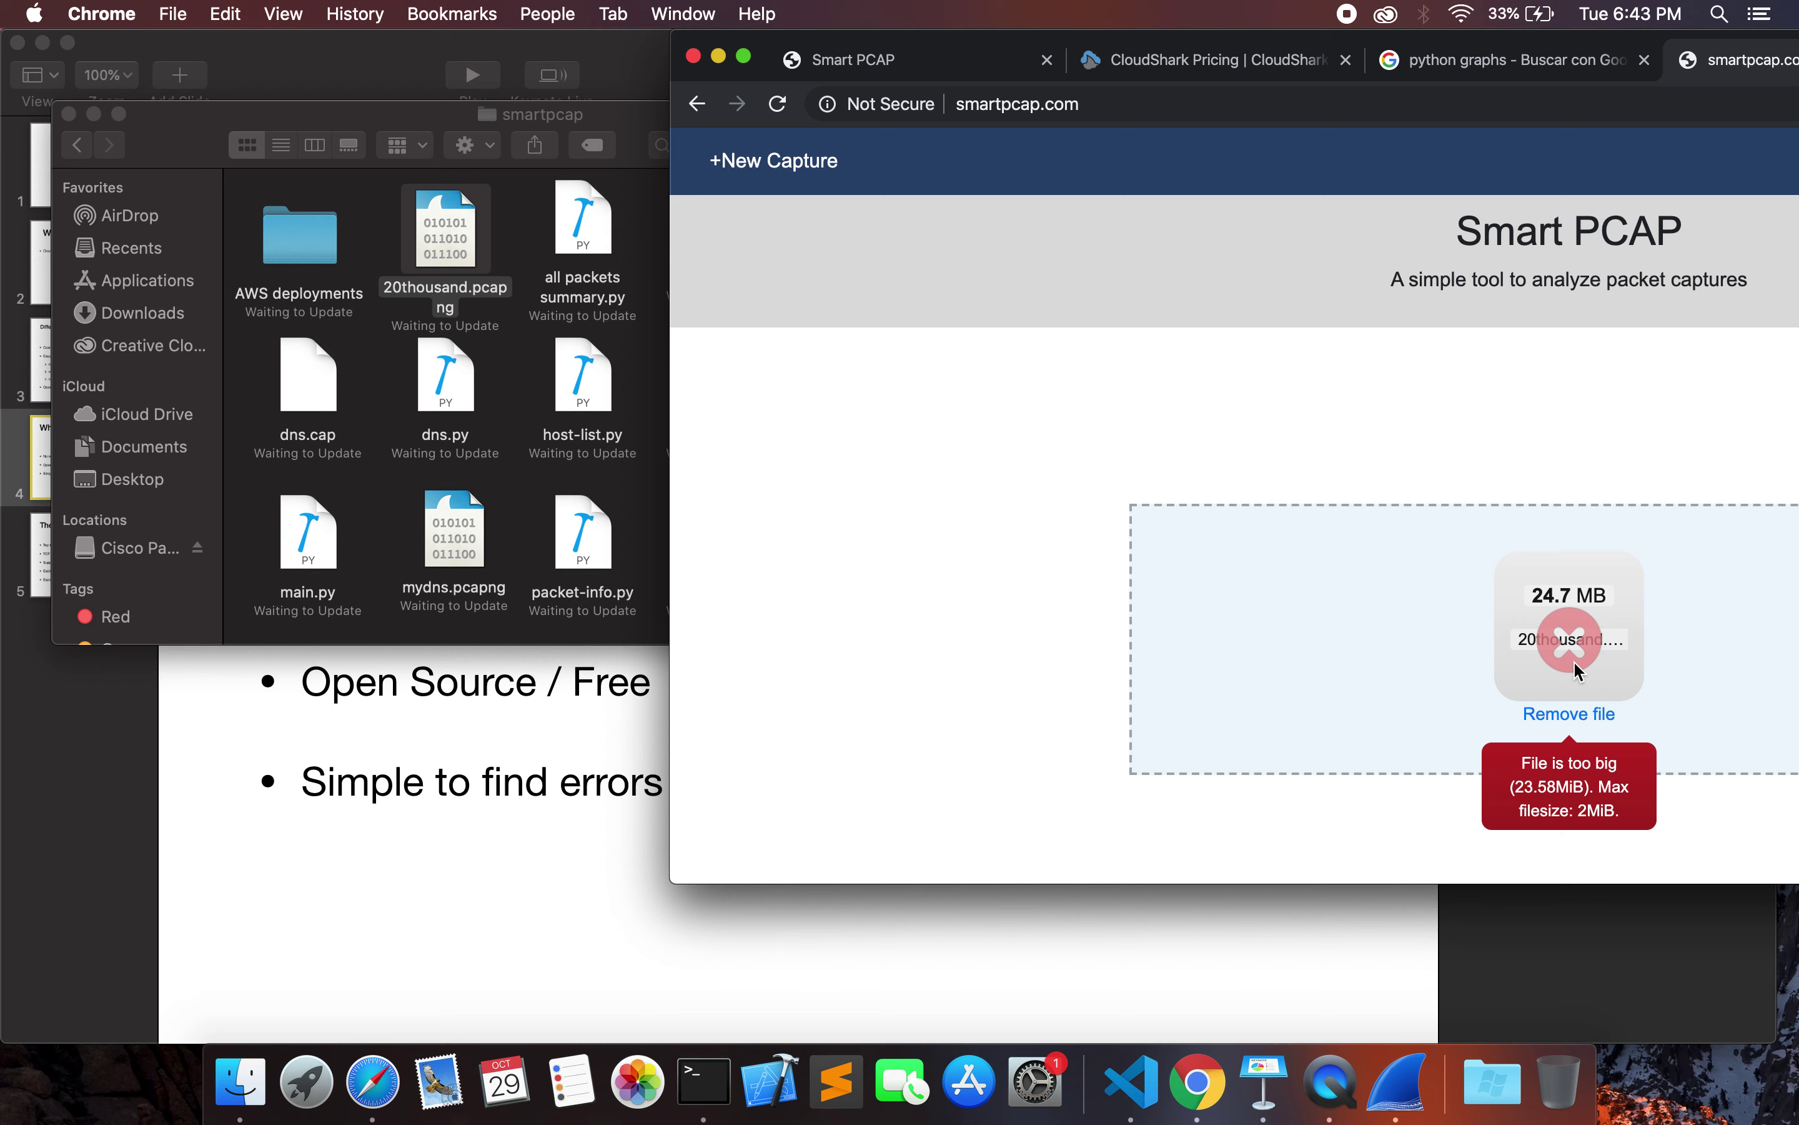
pyautogui.click(1565, 714)
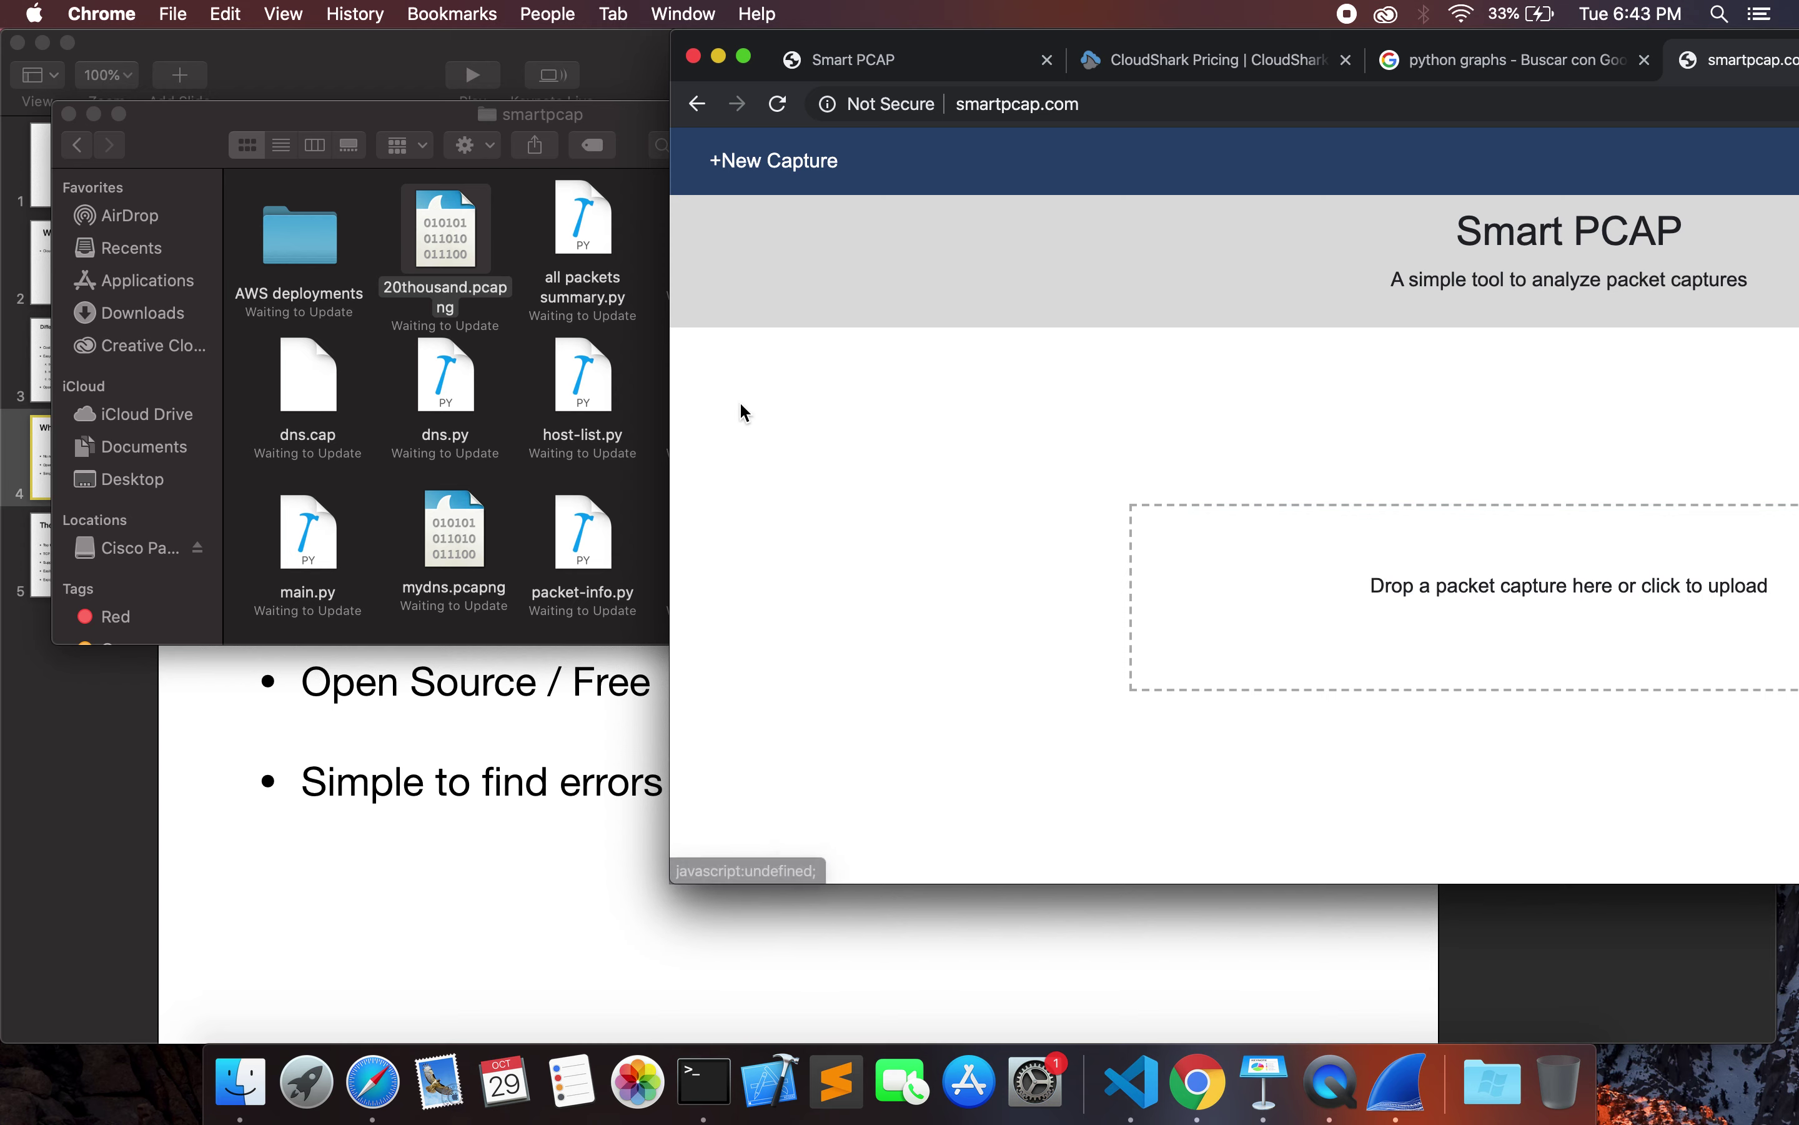
# - Upload test.cap from the smartpcap folder to smartpcap.com and analyze the capture with the browser in full screen
pyautogui.click(515, 398)
pyautogui.scroll(-5, 515, 398)
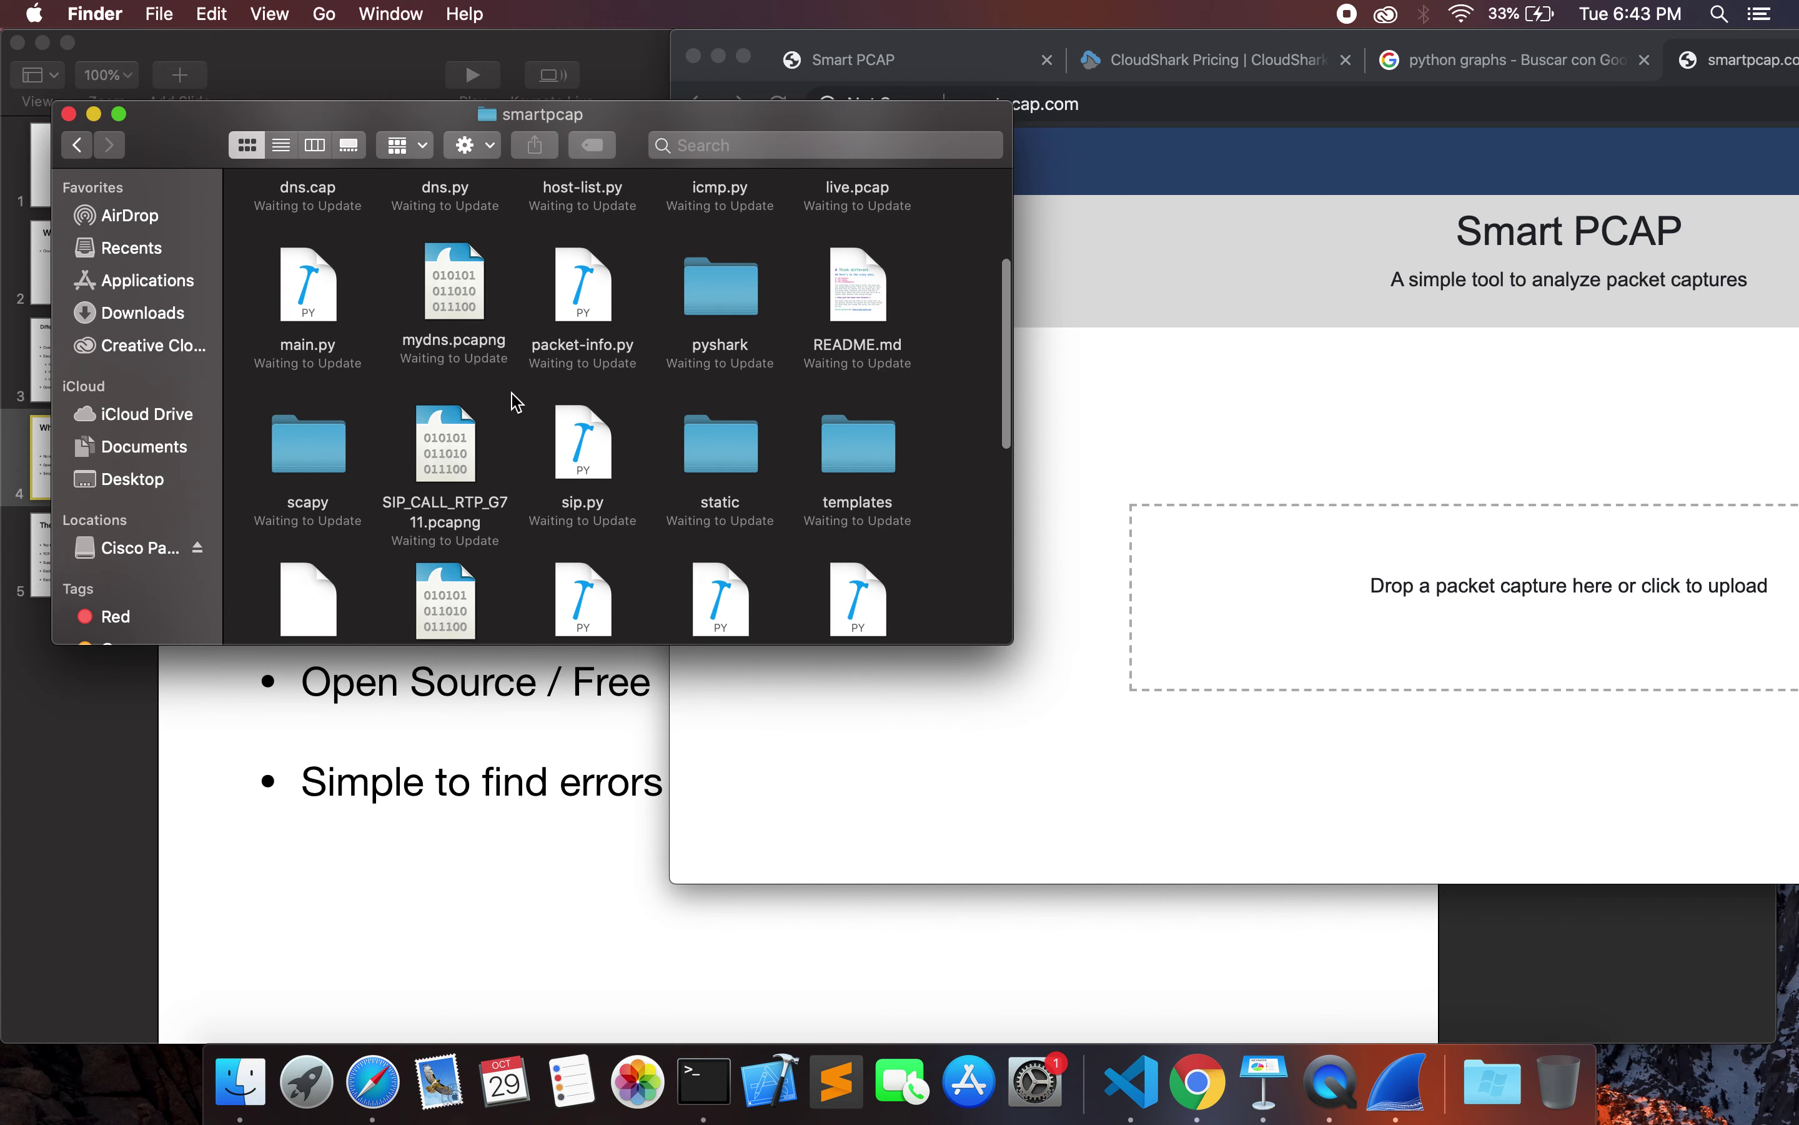
pyautogui.scroll(-3, 515, 402)
pyautogui.moveTo(288, 406); pyautogui.dragTo(1398, 621)
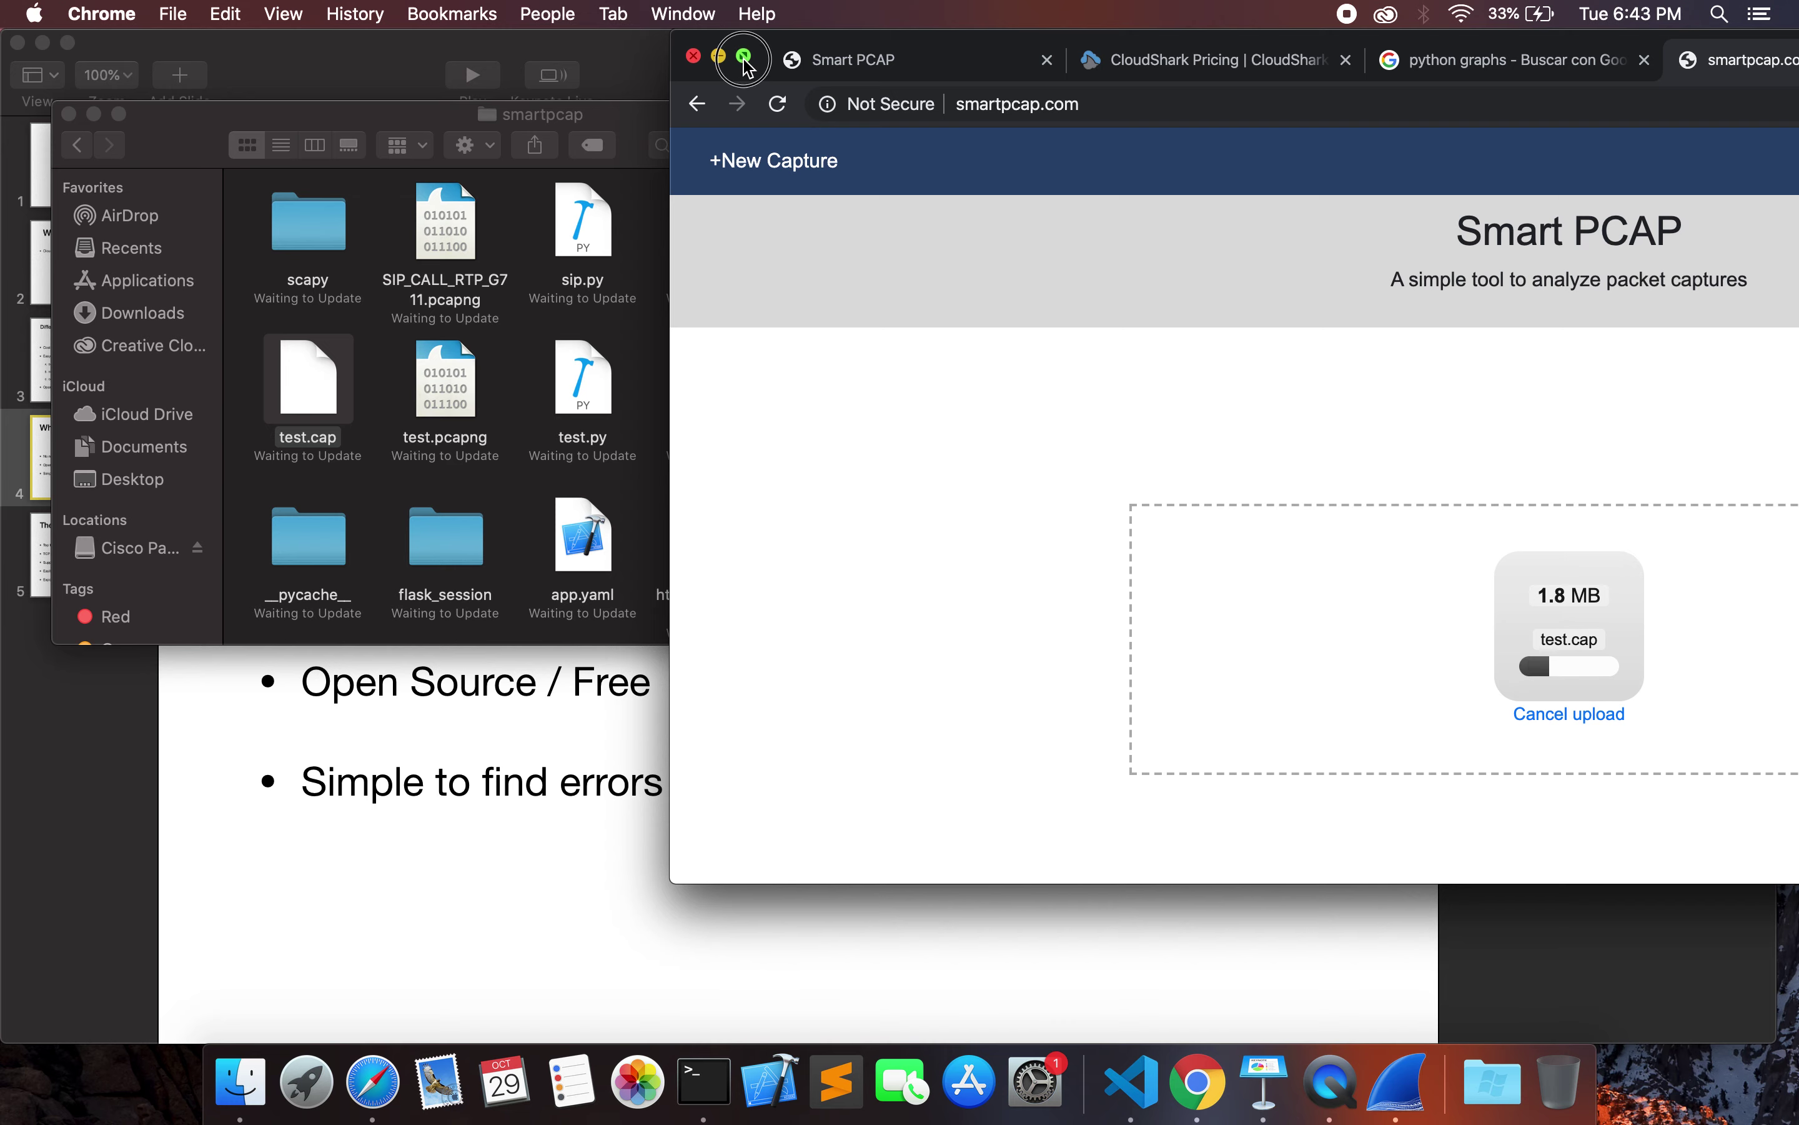
pyautogui.click(743, 56)
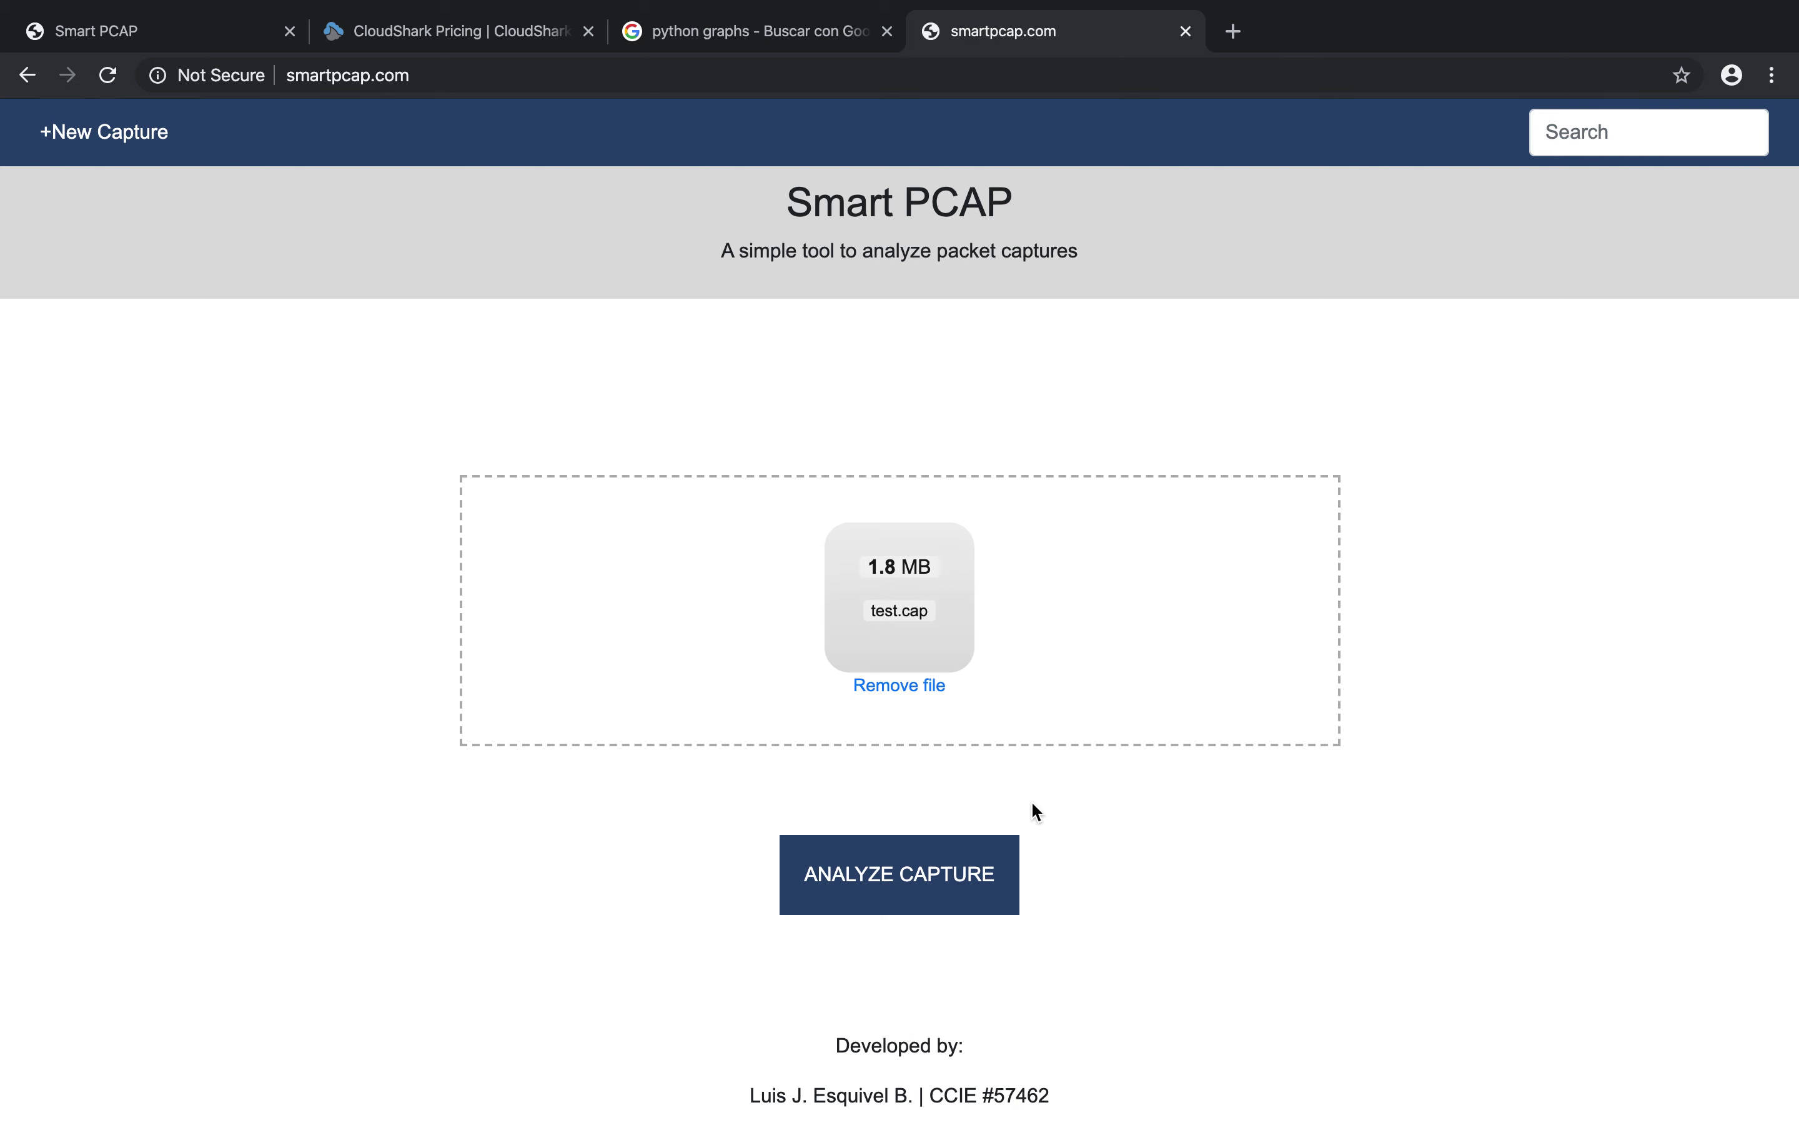
pyautogui.click(926, 878)
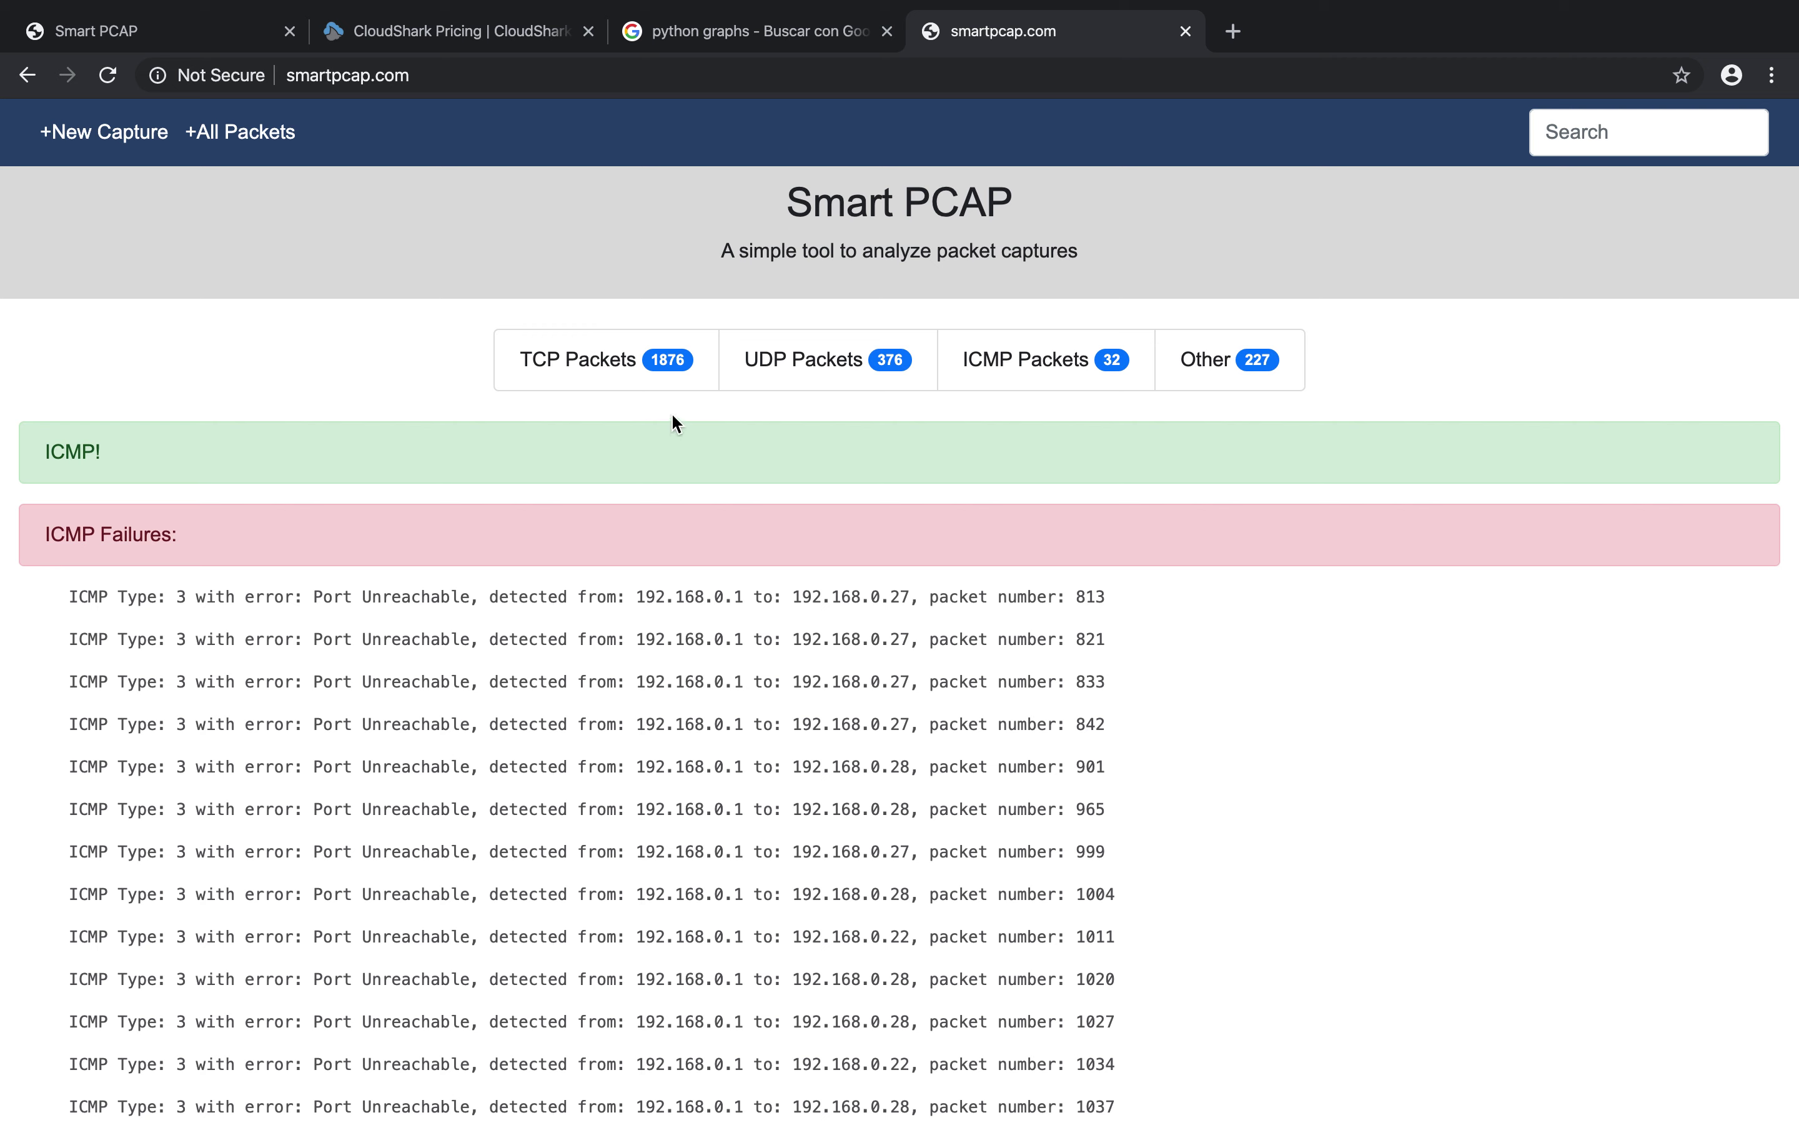
# - Review the test.cap report's packet counts per protocol, ICMP failures, DHCP messages and DNS messages
pyautogui.moveTo(525, 361); pyautogui.dragTo(589, 378)
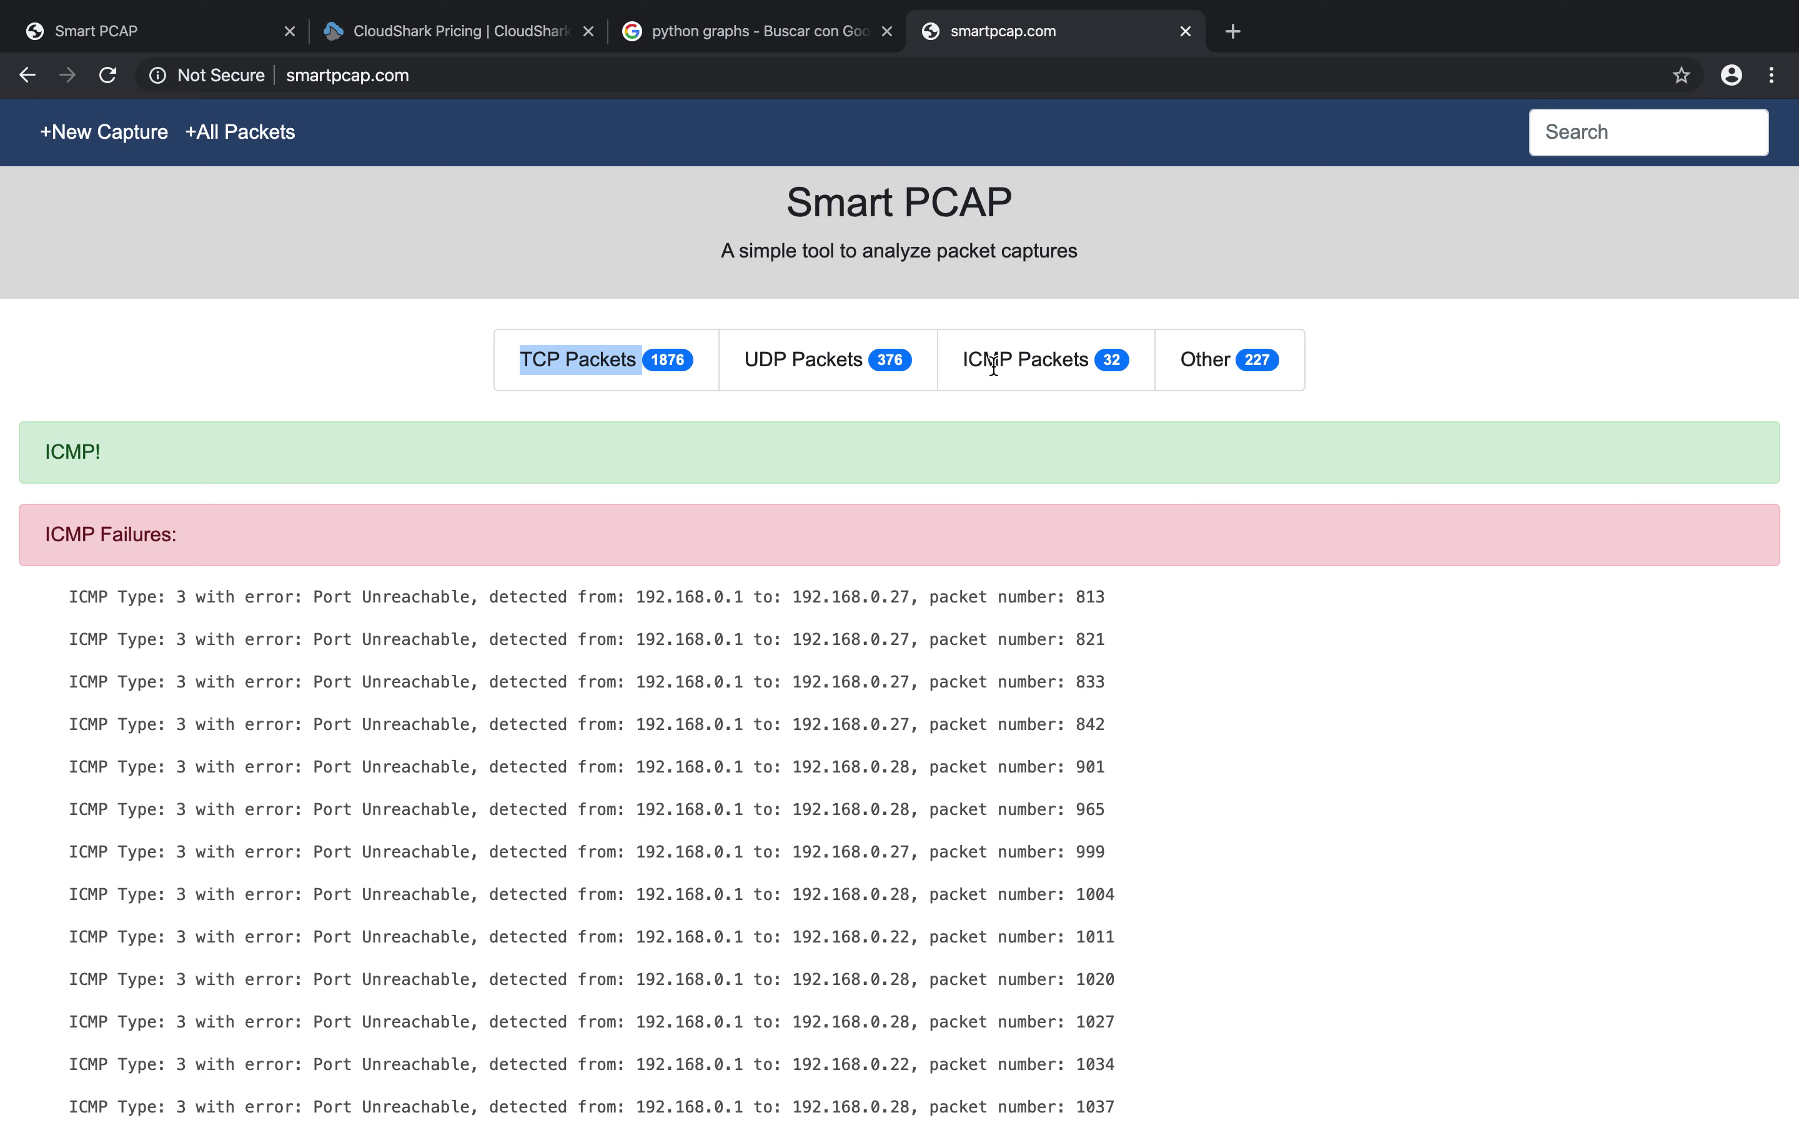
pyautogui.click(1211, 363)
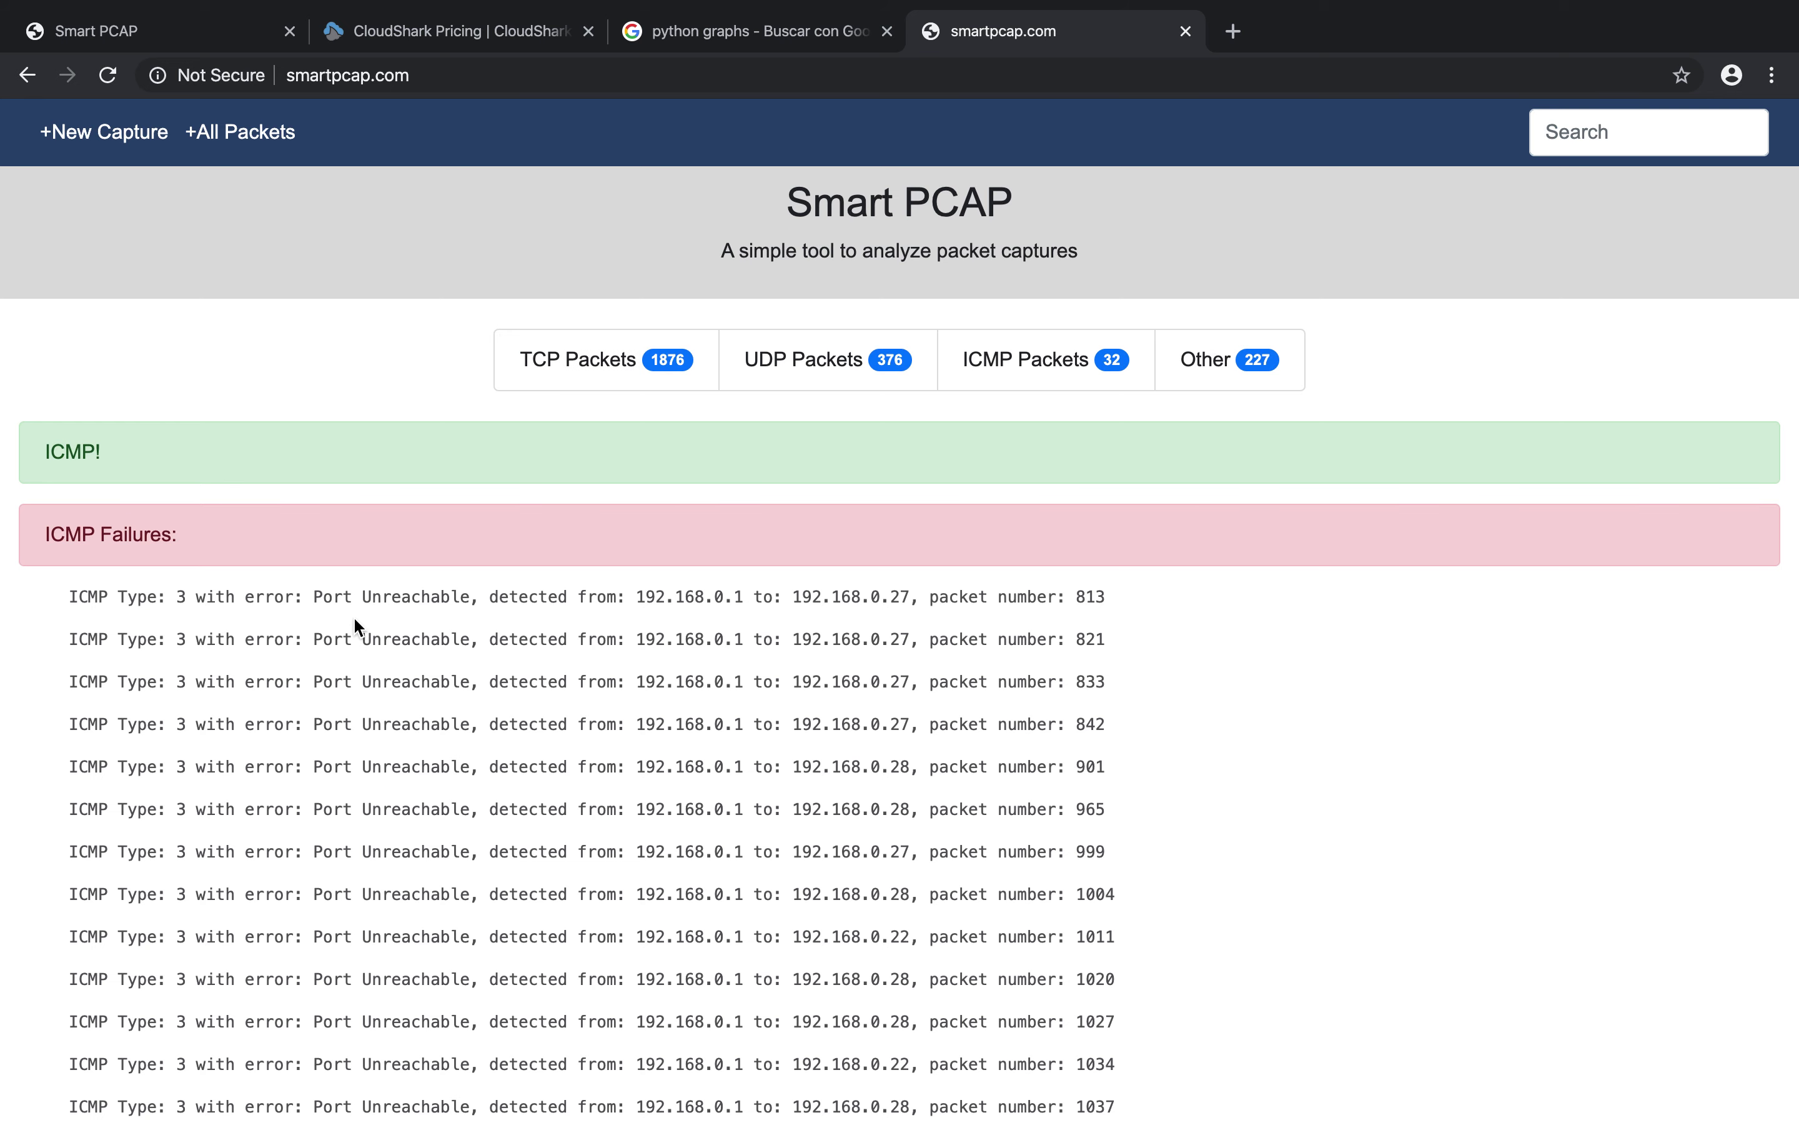
pyautogui.scroll(-5, 355, 619)
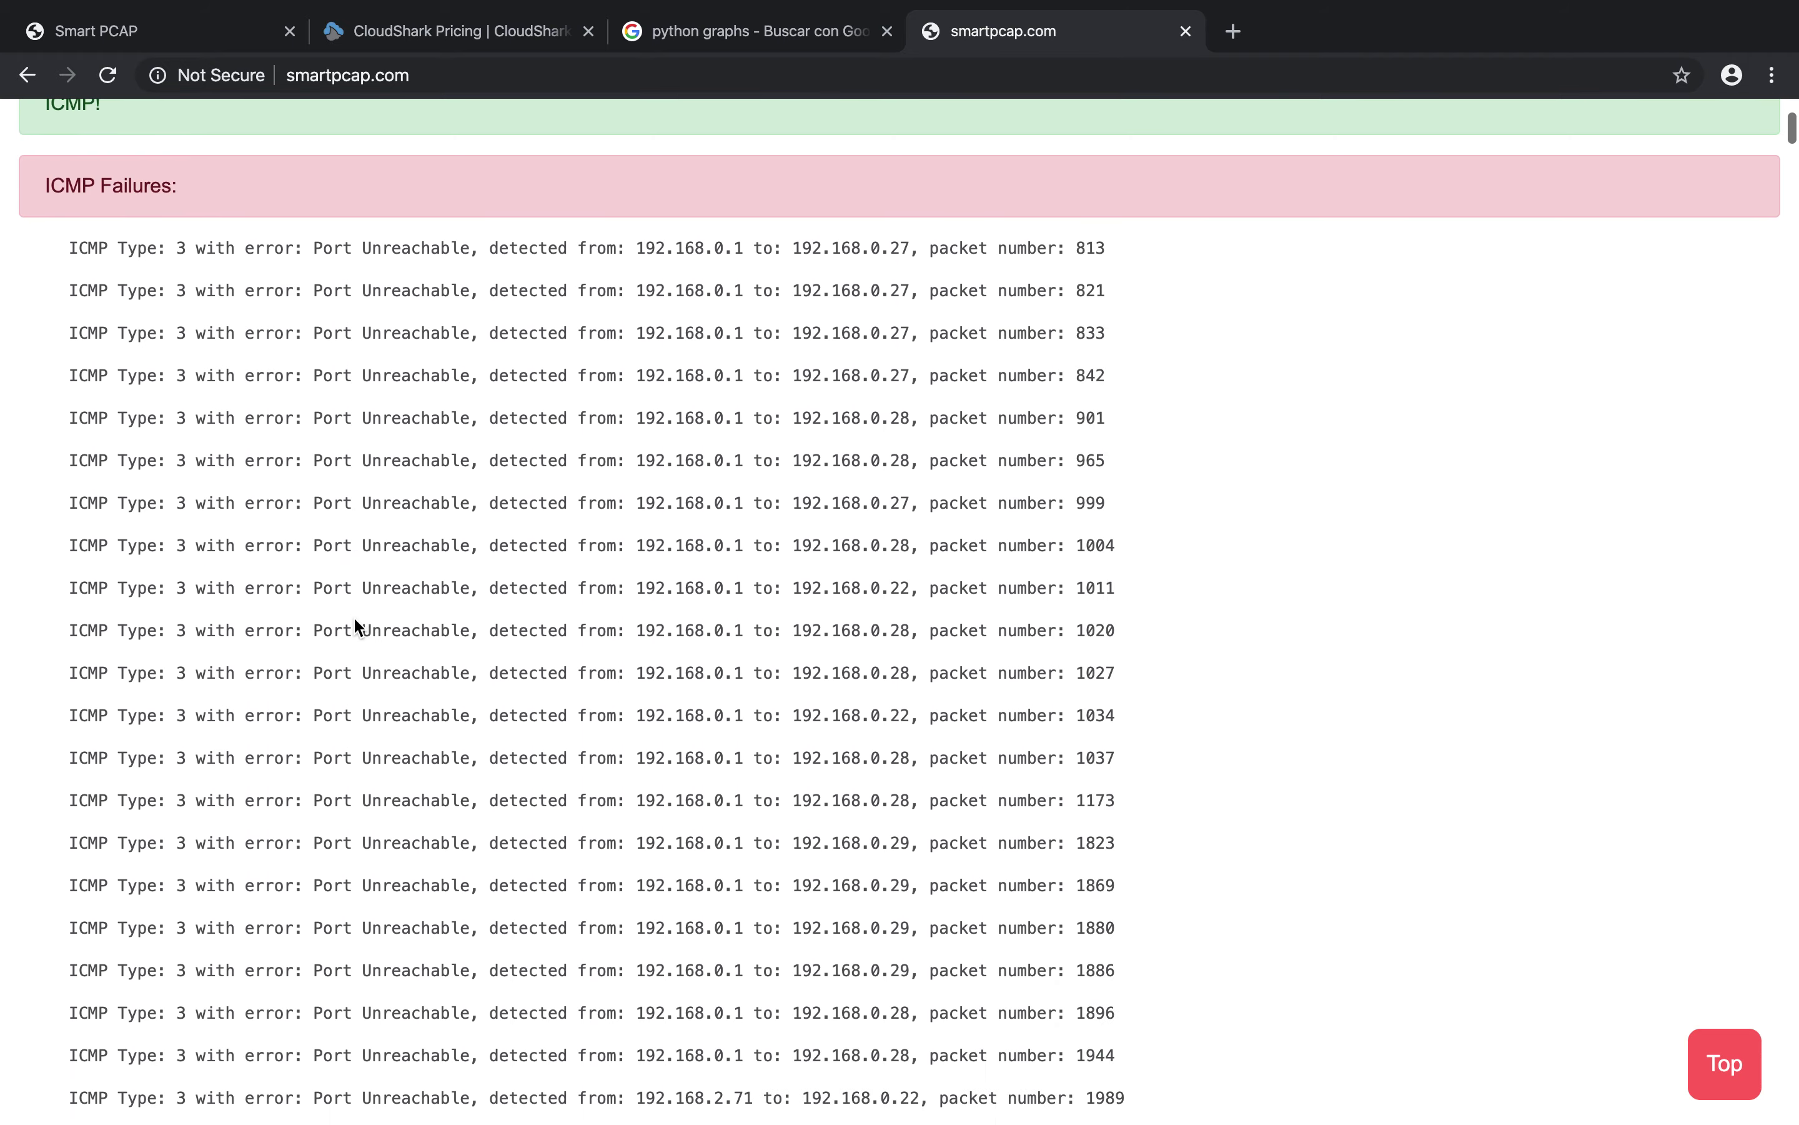
pyautogui.scroll(1, 351, 615)
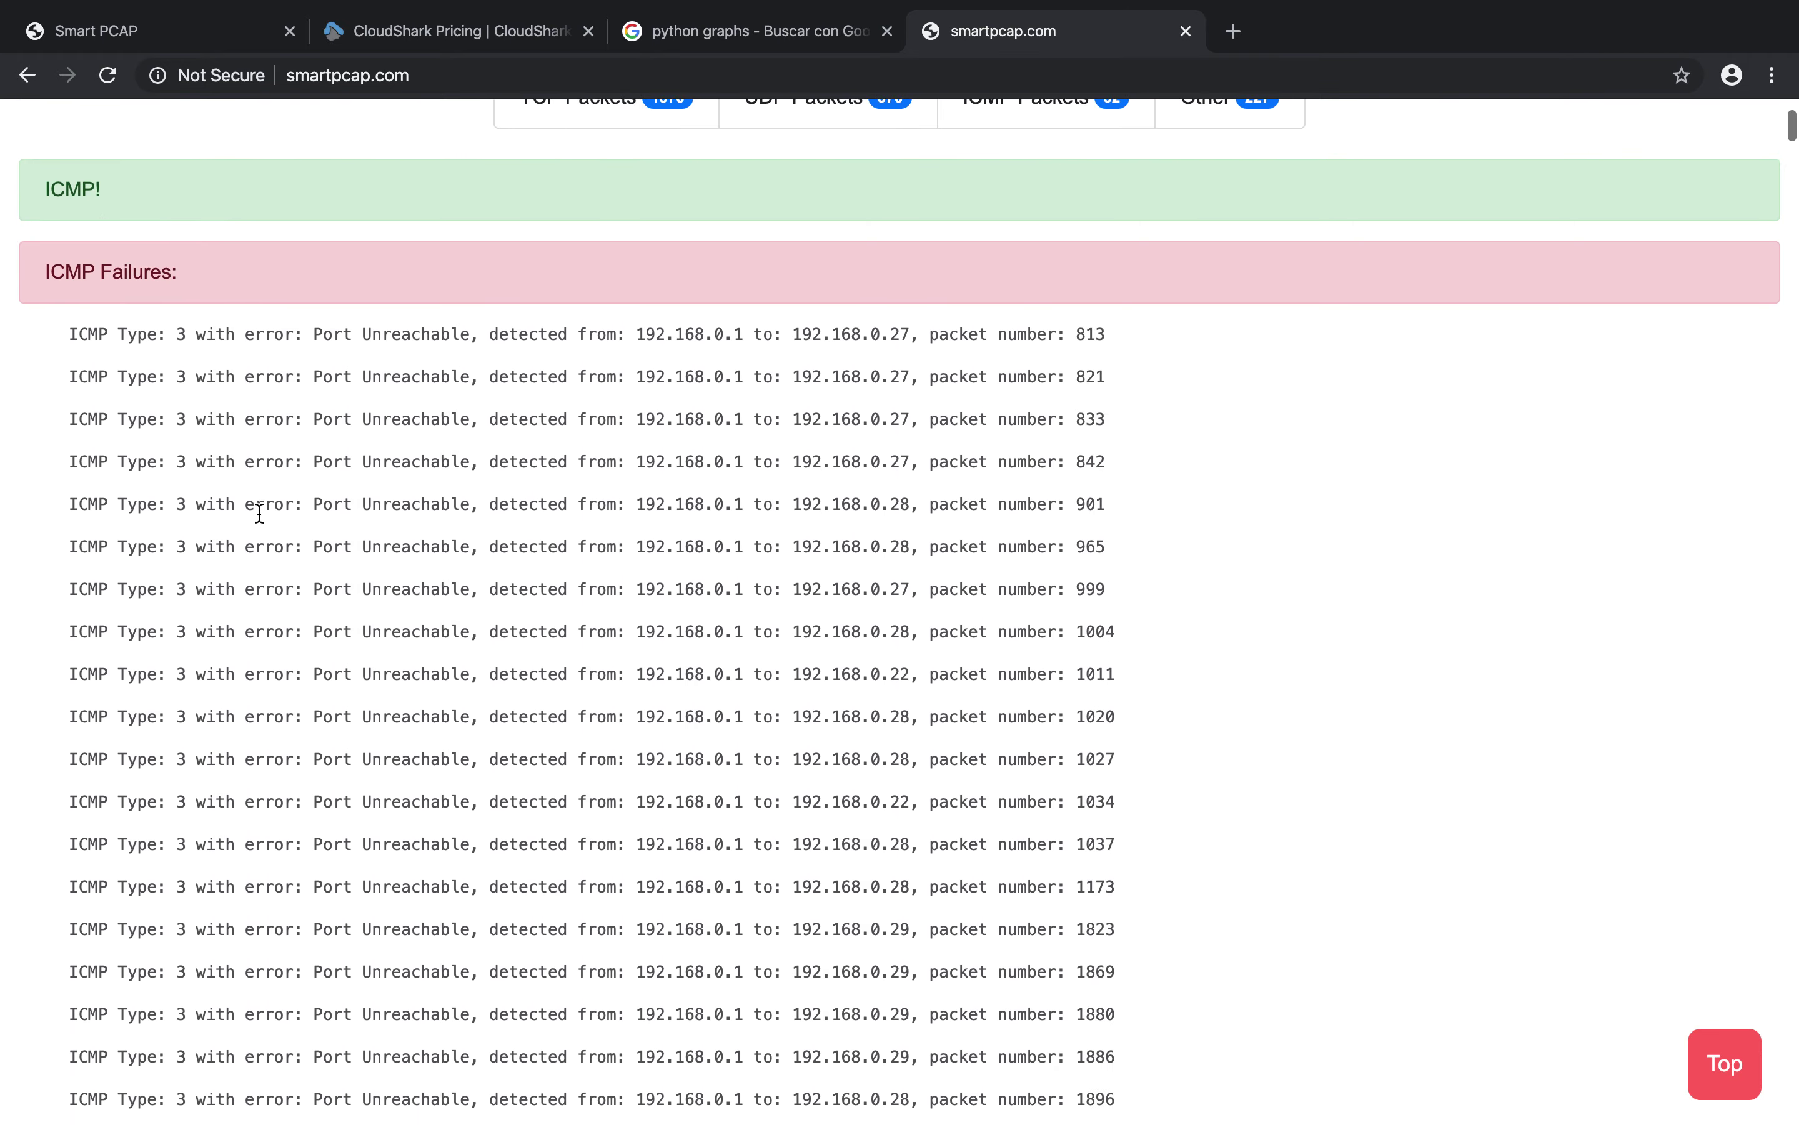
pyautogui.scroll(-20, 259, 513)
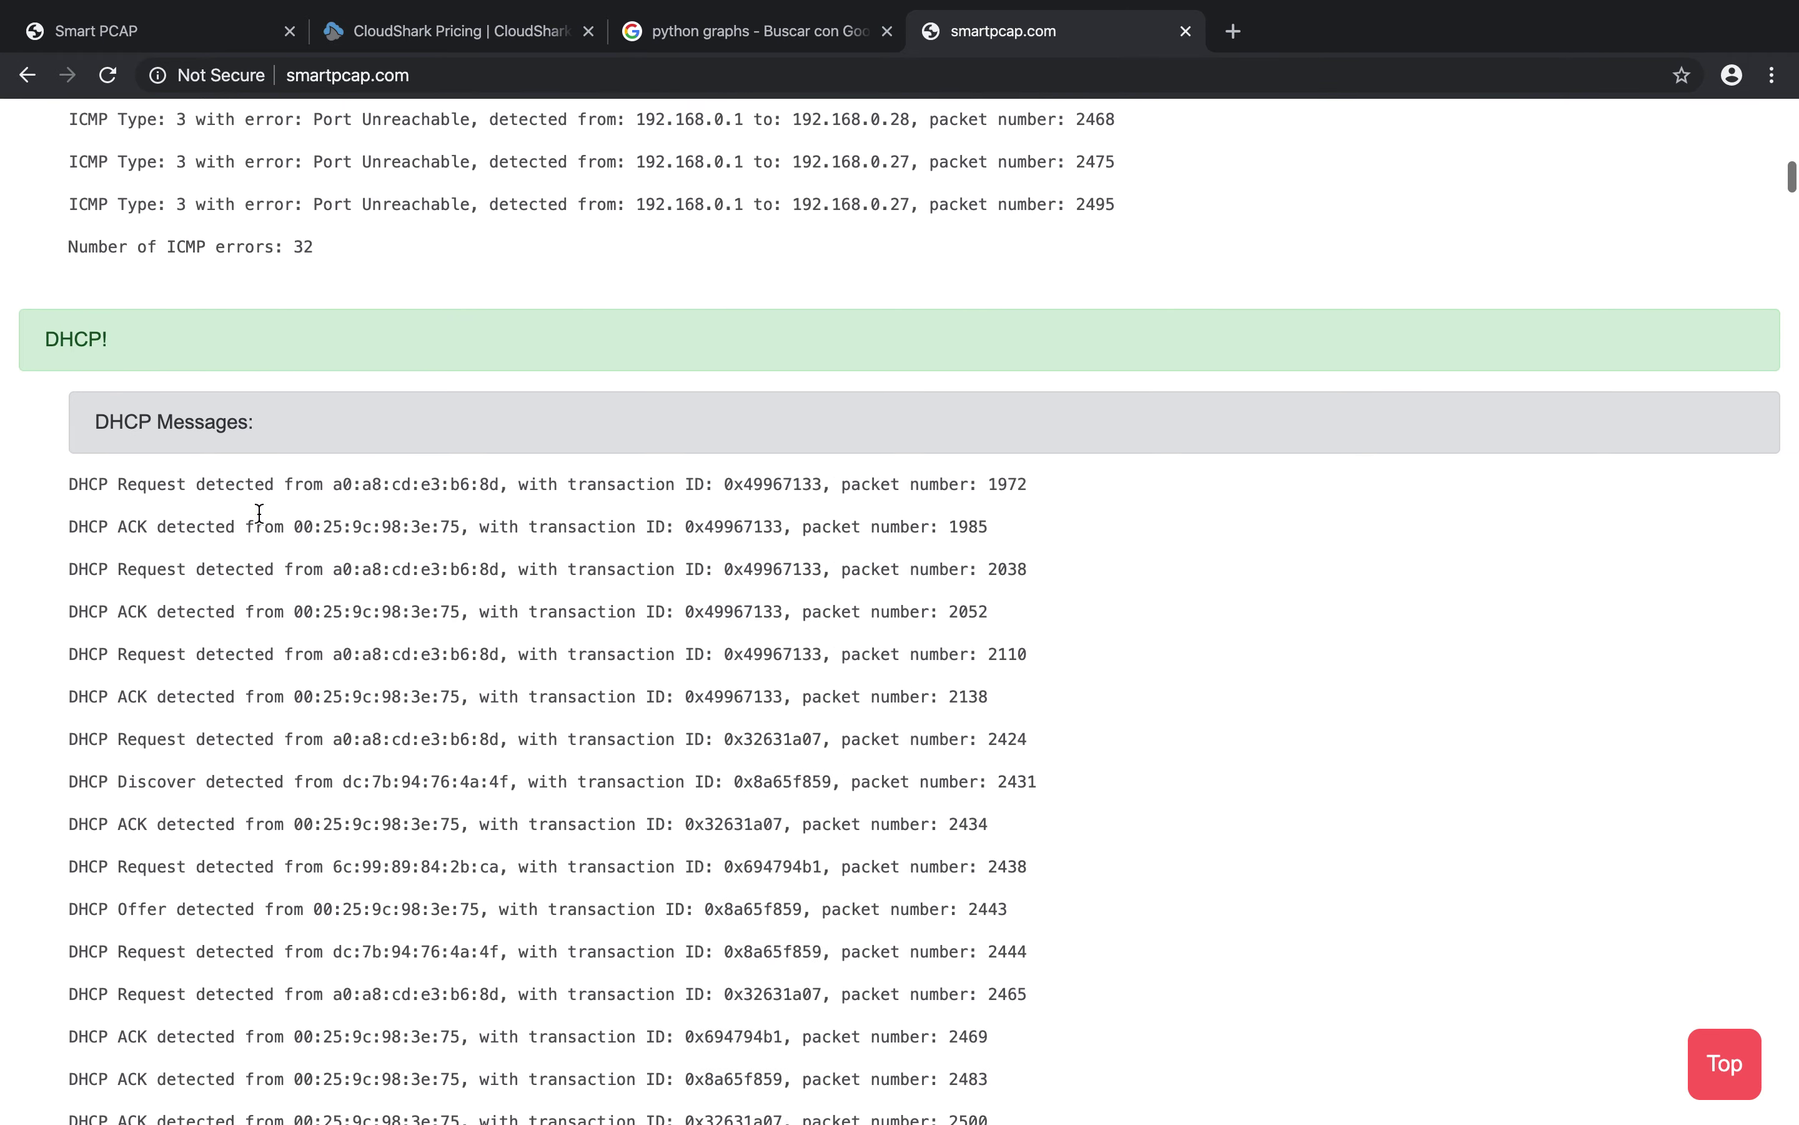
pyautogui.scroll(-20, 404, 688)
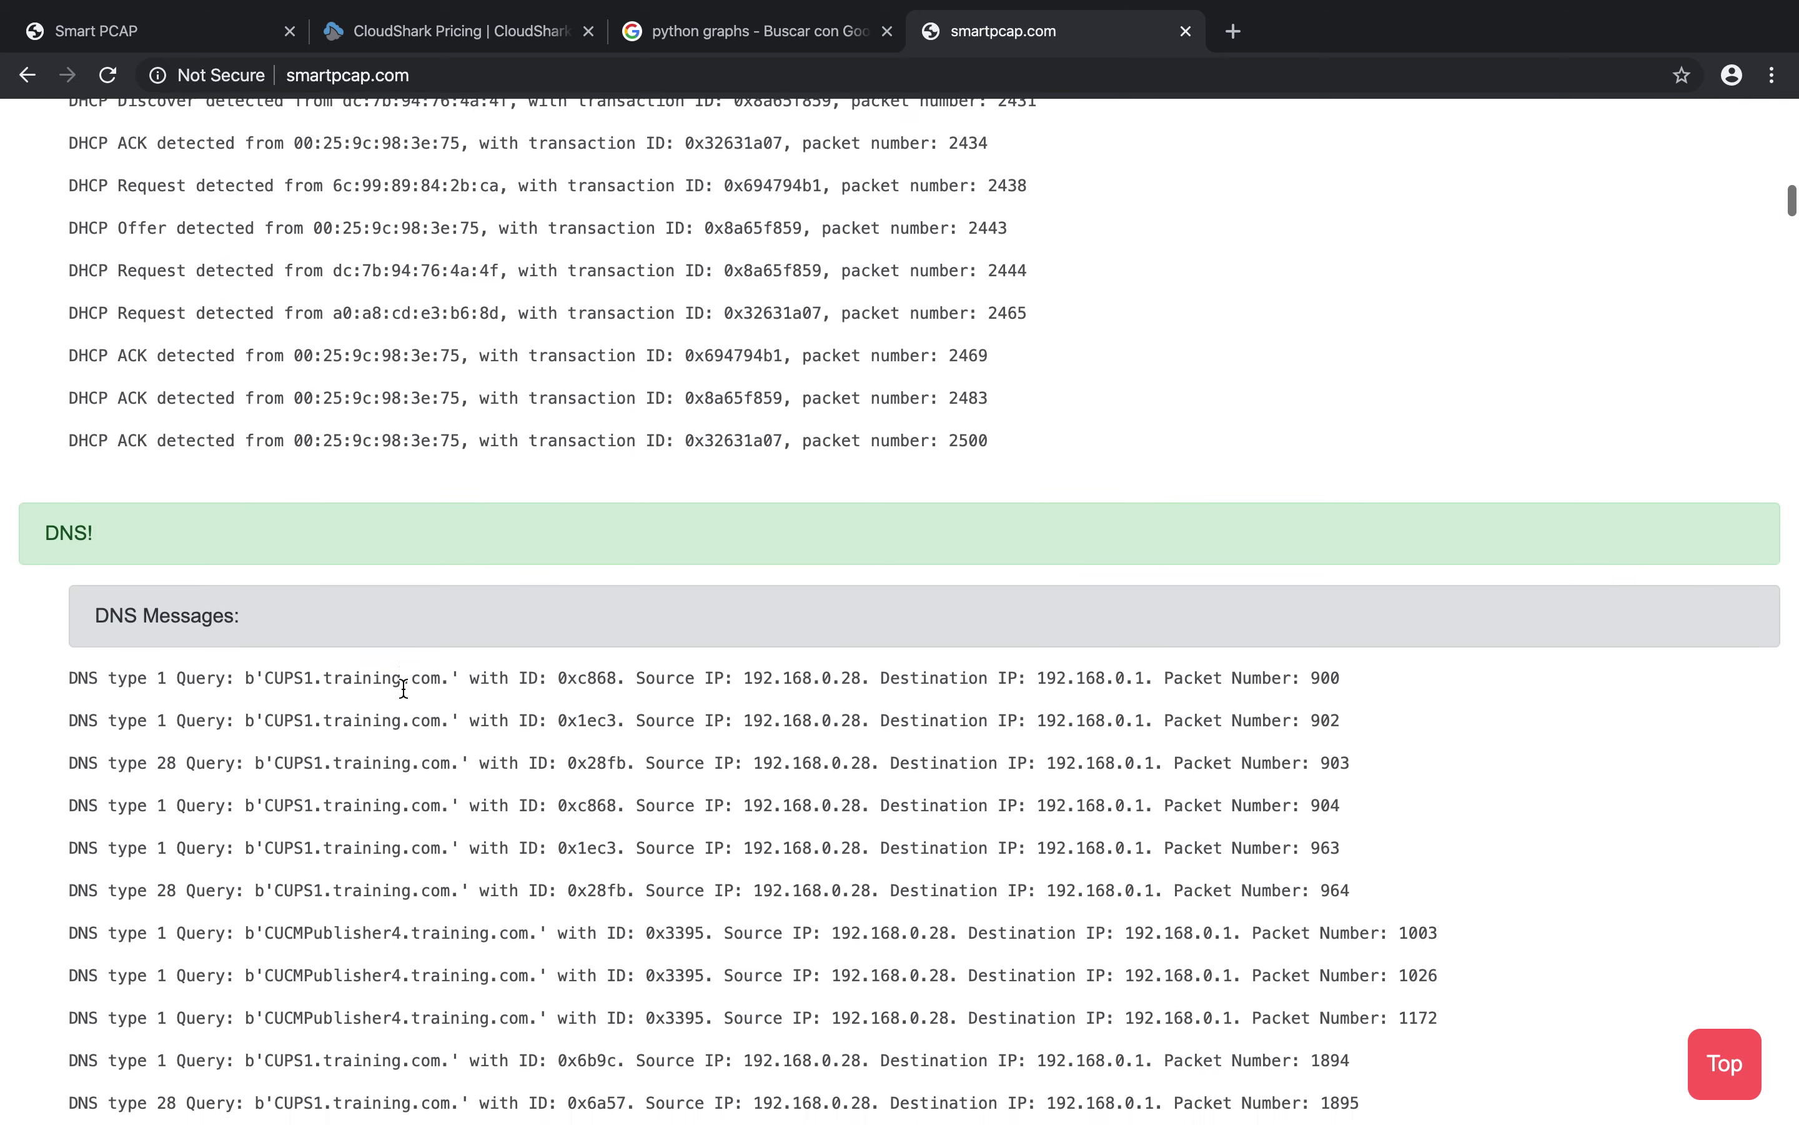
# - Copy the Call-ID line of the first SIP REFER message in the test.cap report and search the report for it
pyautogui.scroll(-5, 404, 688)
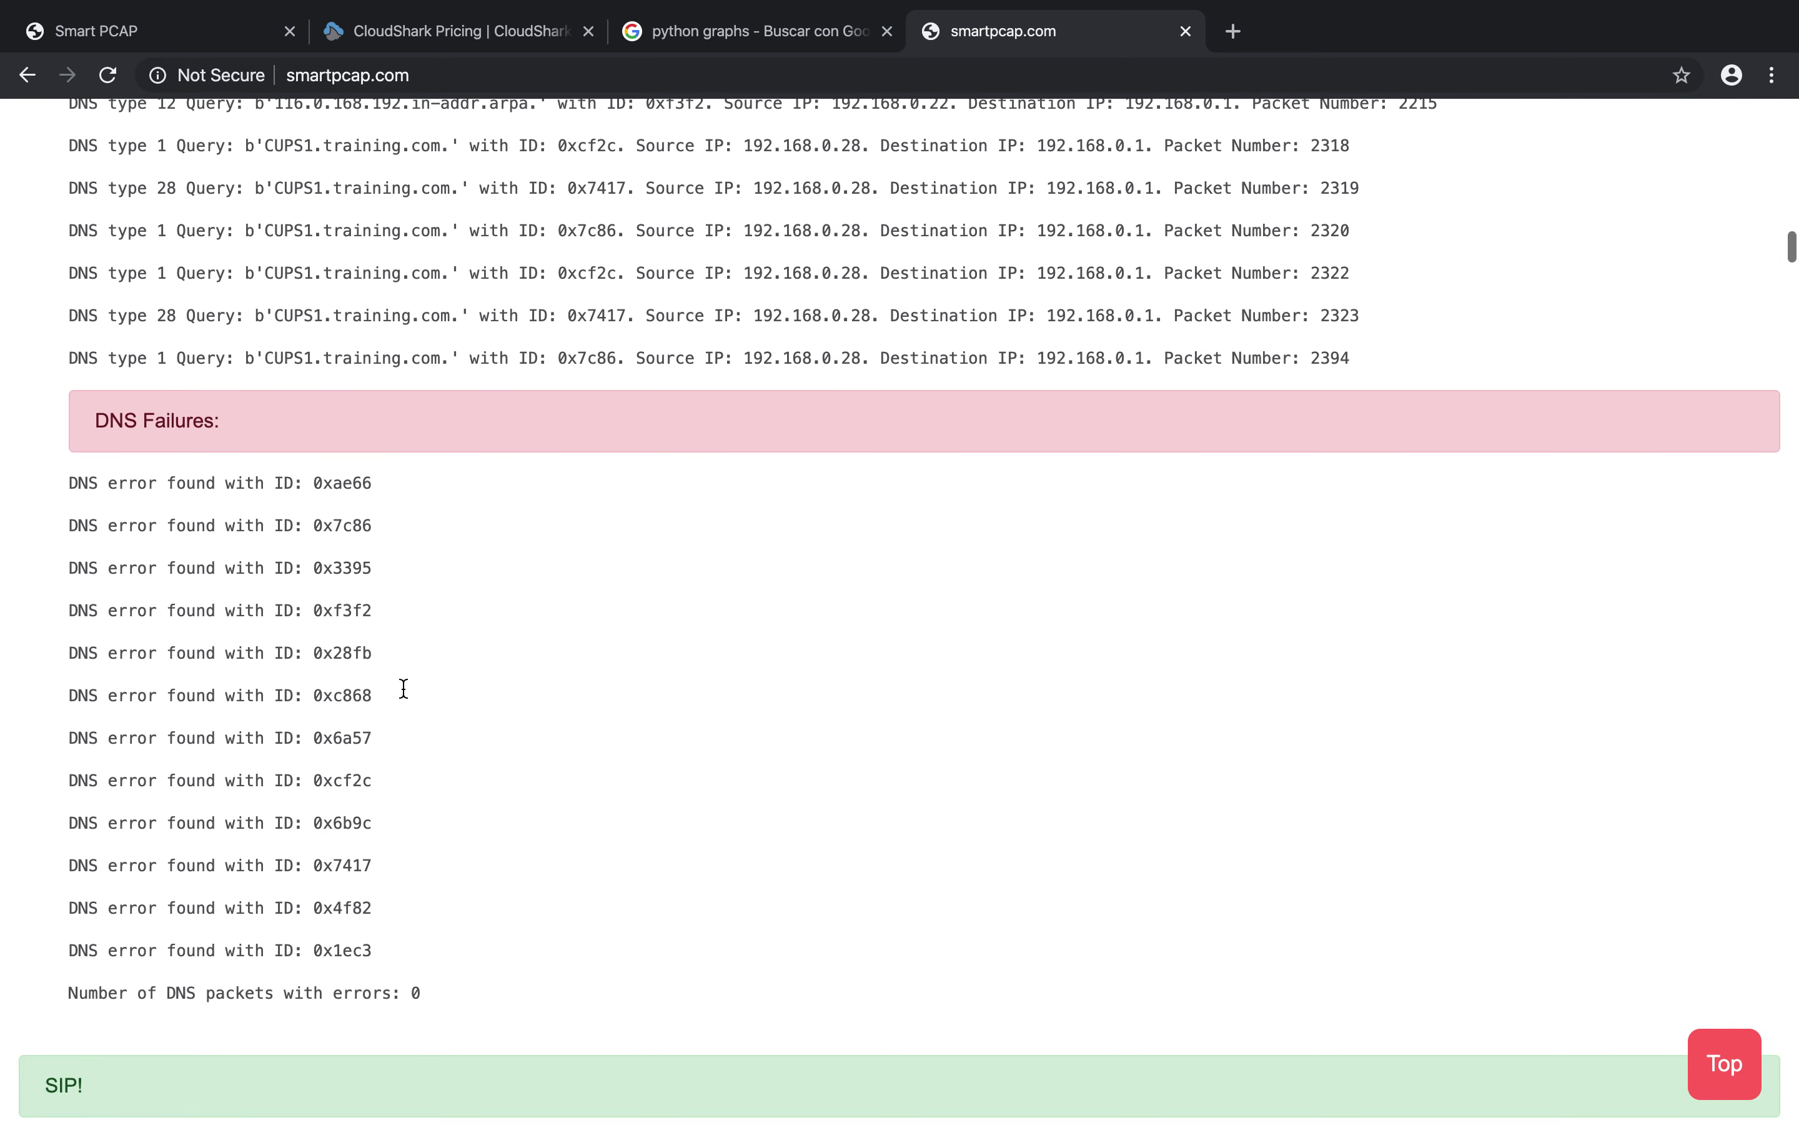
pyautogui.scroll(-18, 410, 797)
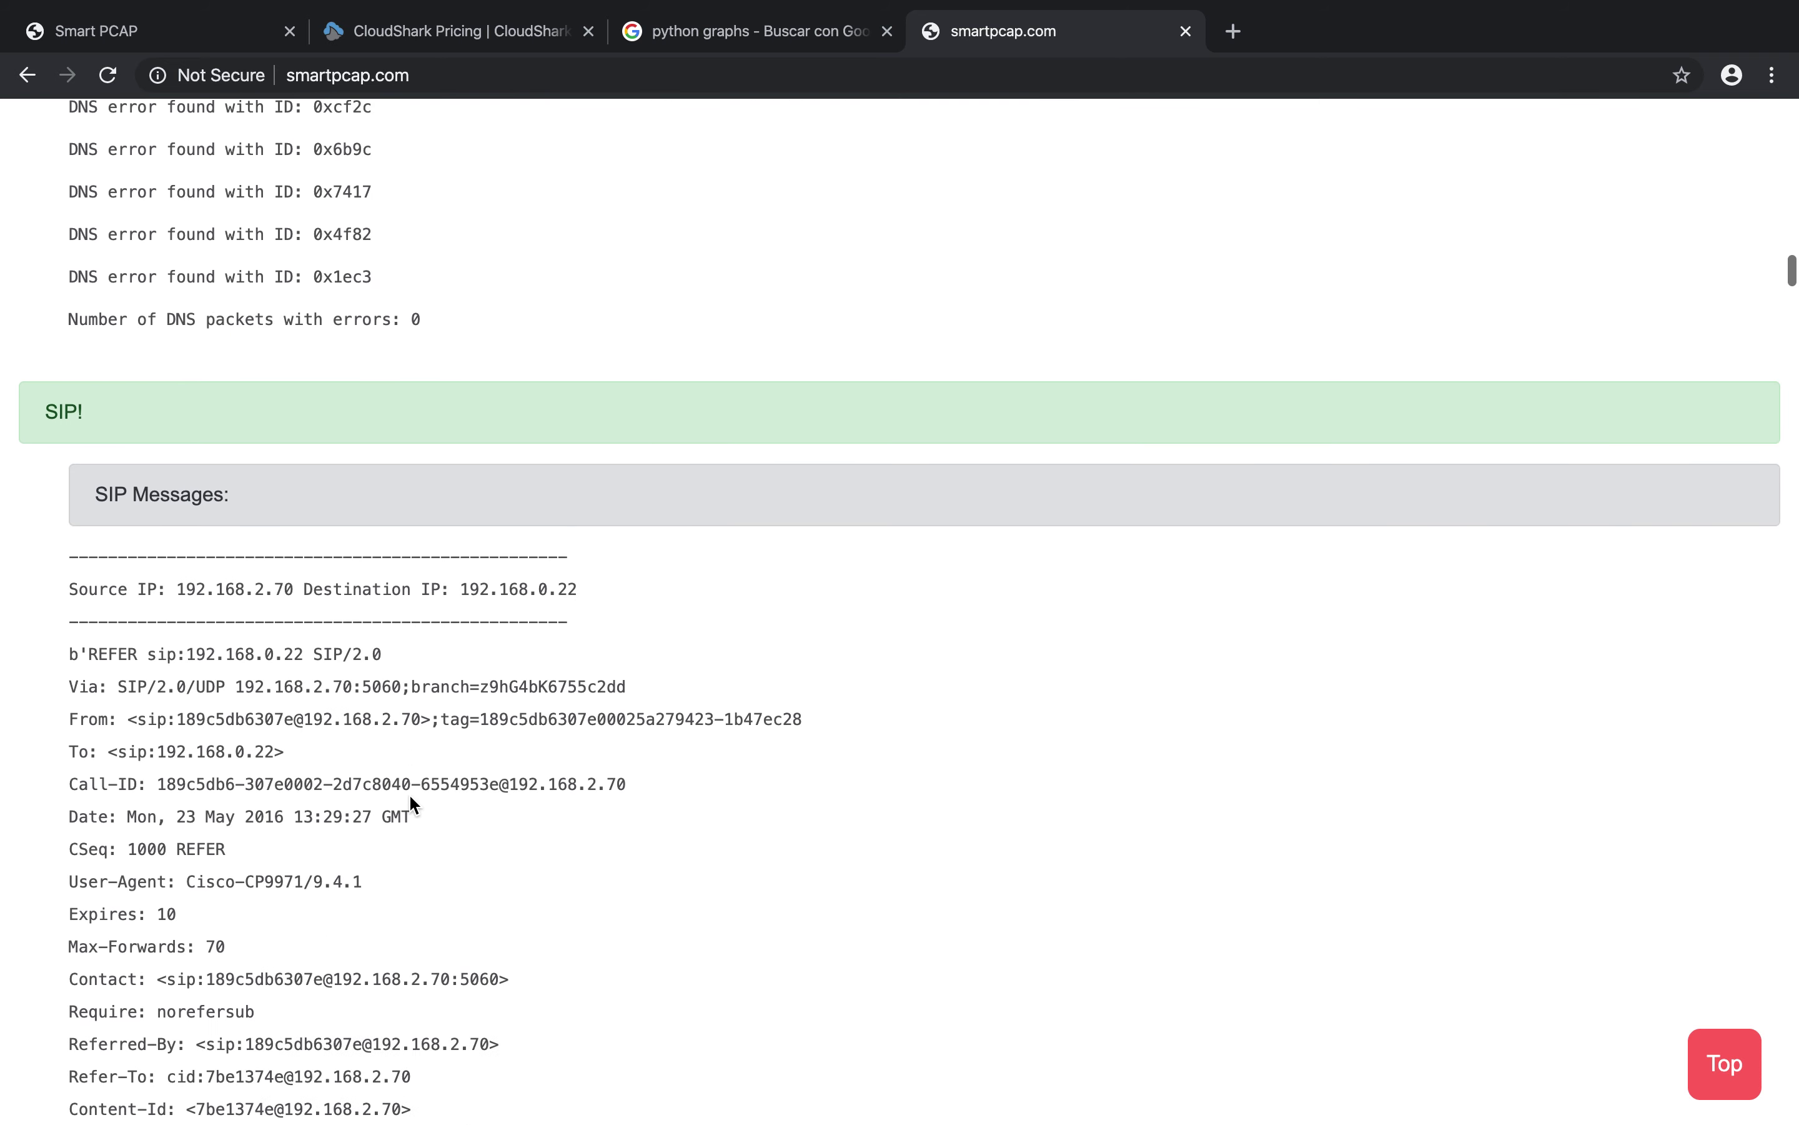
pyautogui.scroll(-5, 410, 800)
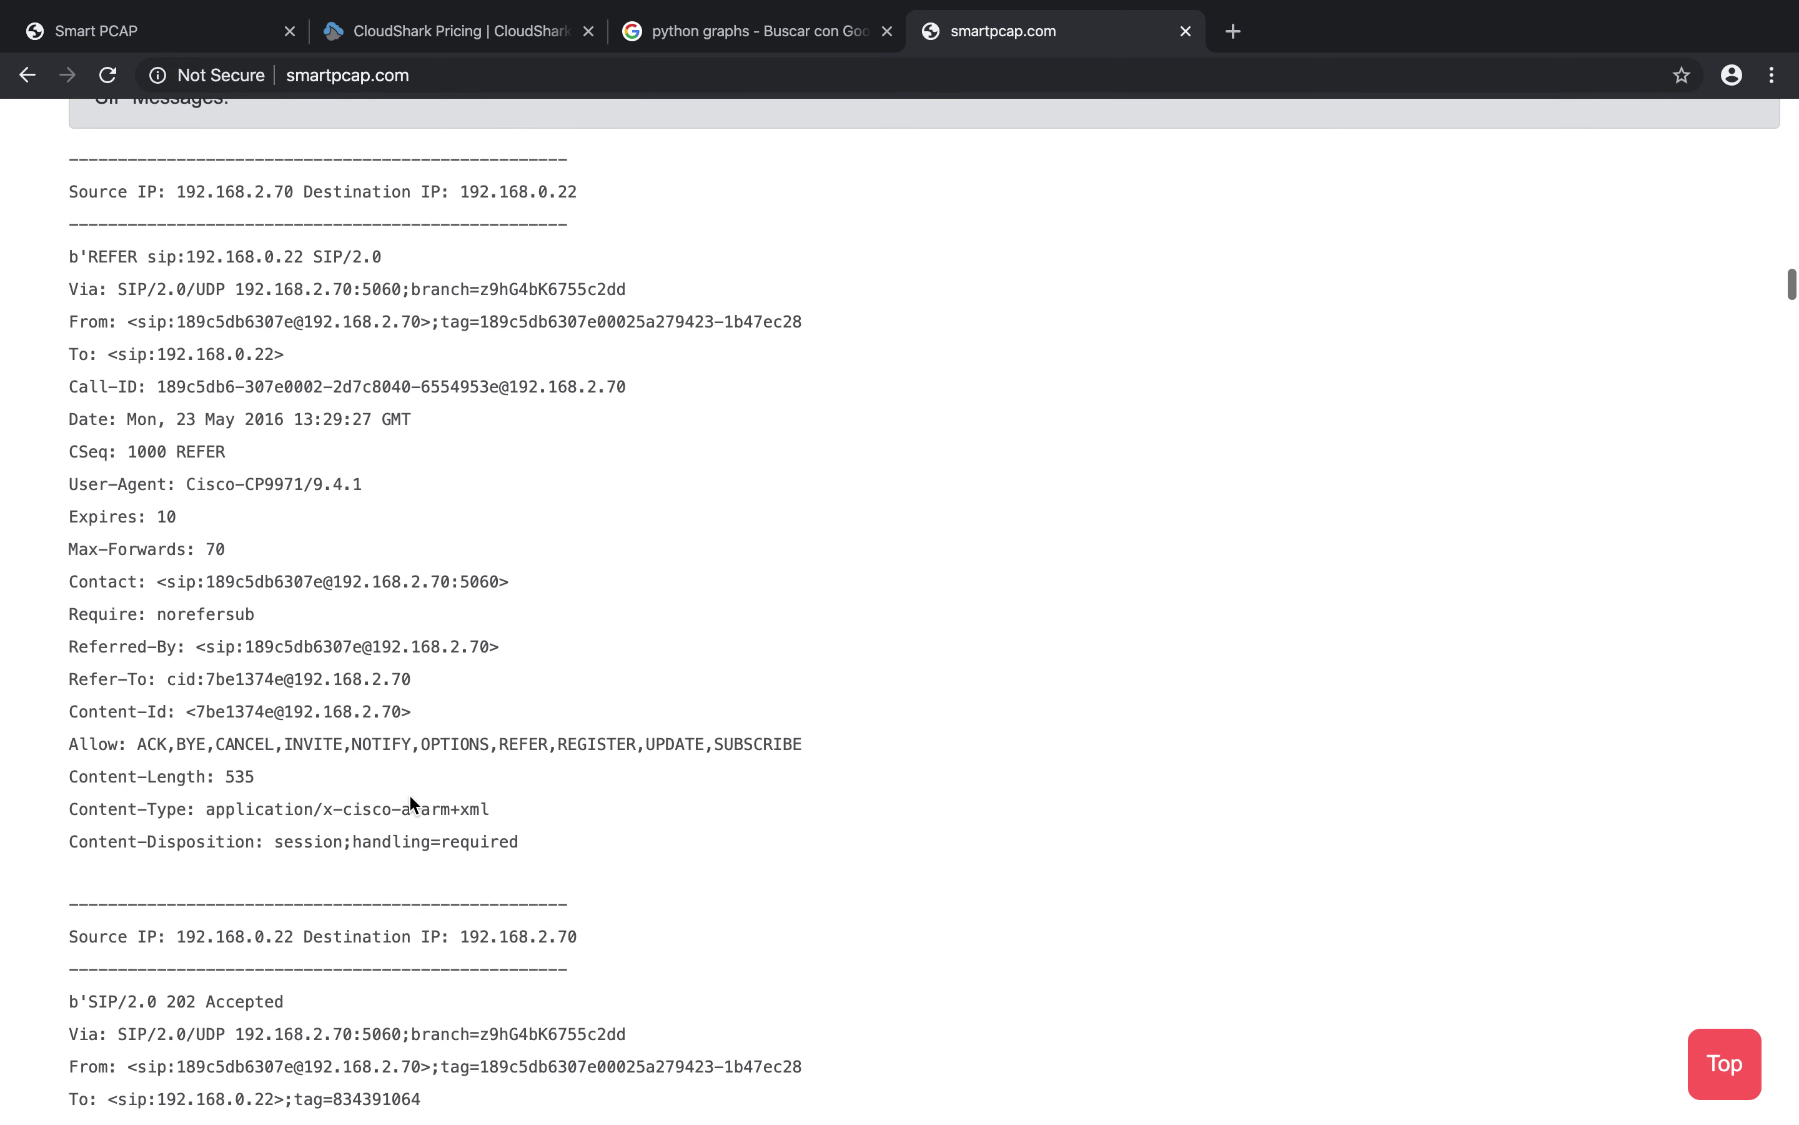
pyautogui.moveTo(627, 390); pyautogui.dragTo(50, 381)
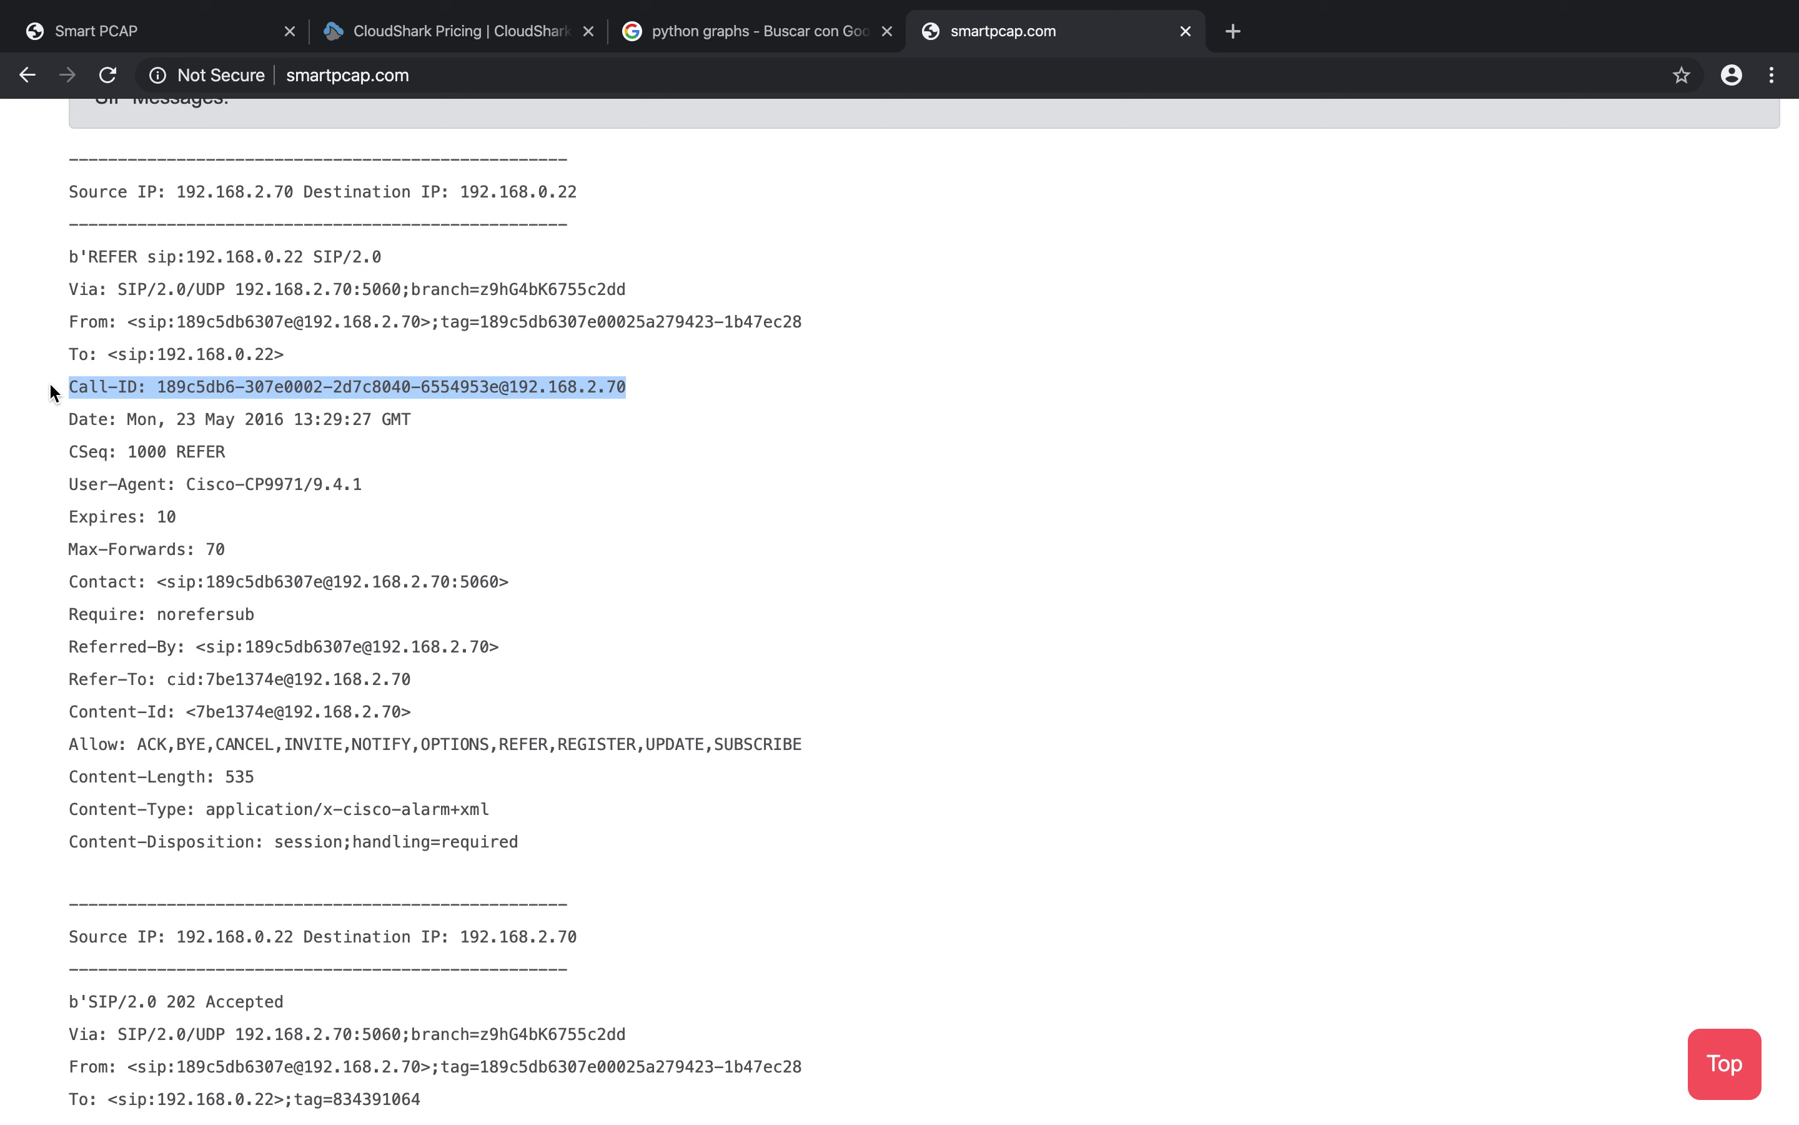
pyautogui.click(1737, 1065)
pyautogui.click(1643, 136)
pyautogui.press('super+v')
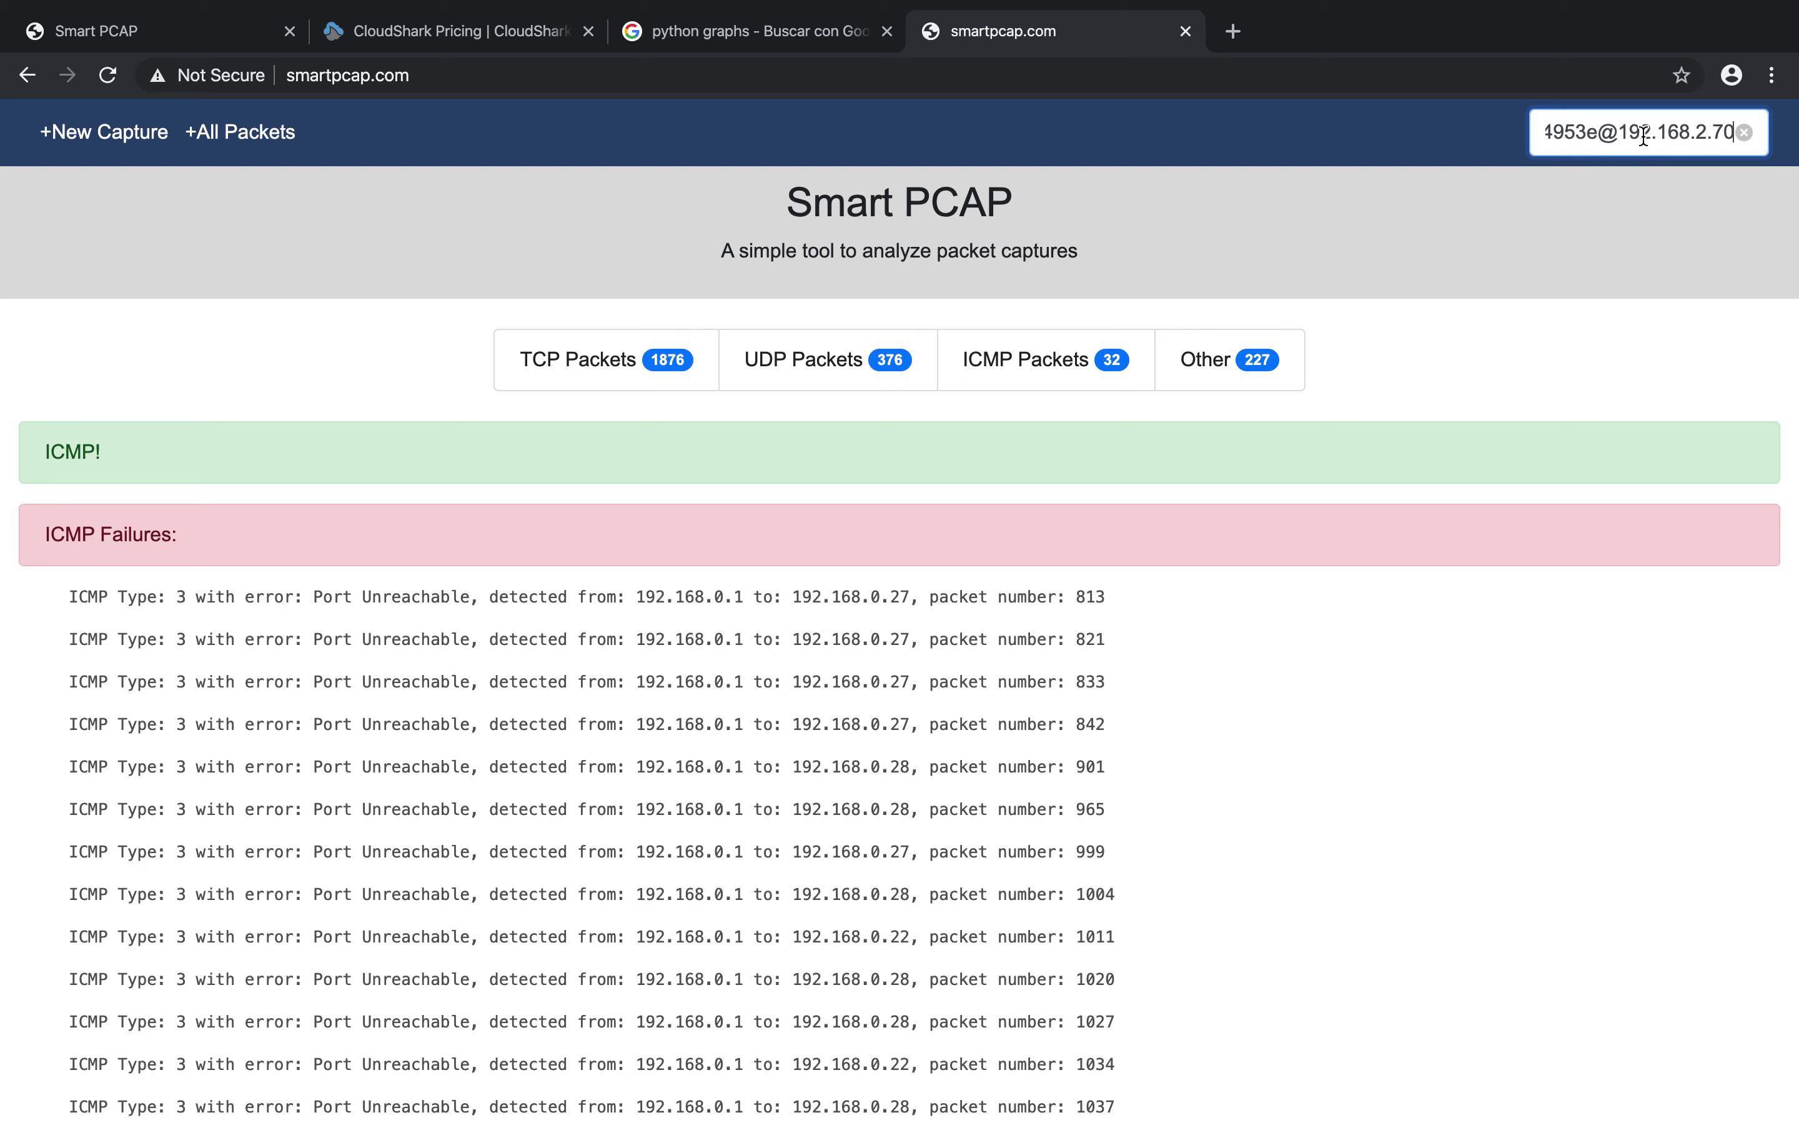
# - Examine the highlighted Call-ID matches among the report's SIP messages and return to the start of the report
pyautogui.scroll(-15, 1441, 635)
pyautogui.scroll(-20, 1441, 634)
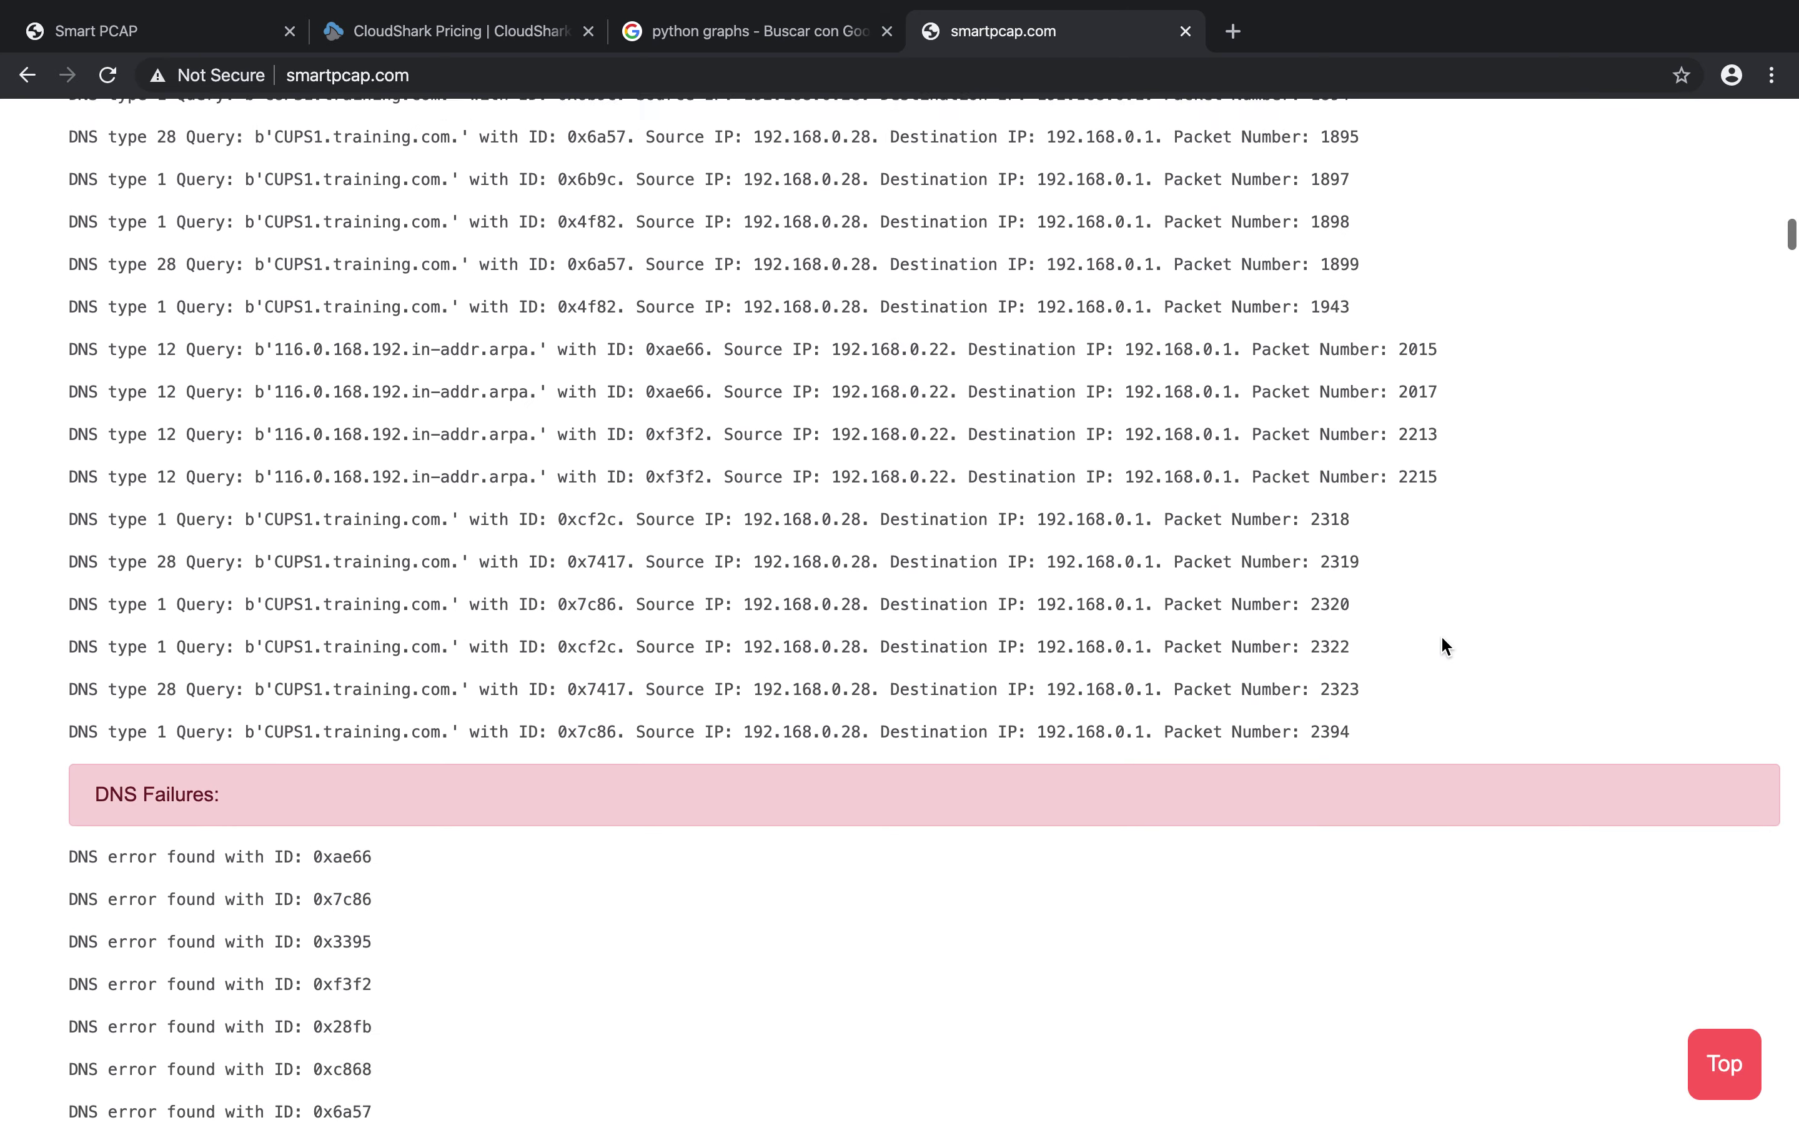
pyautogui.scroll(-10, 1444, 645)
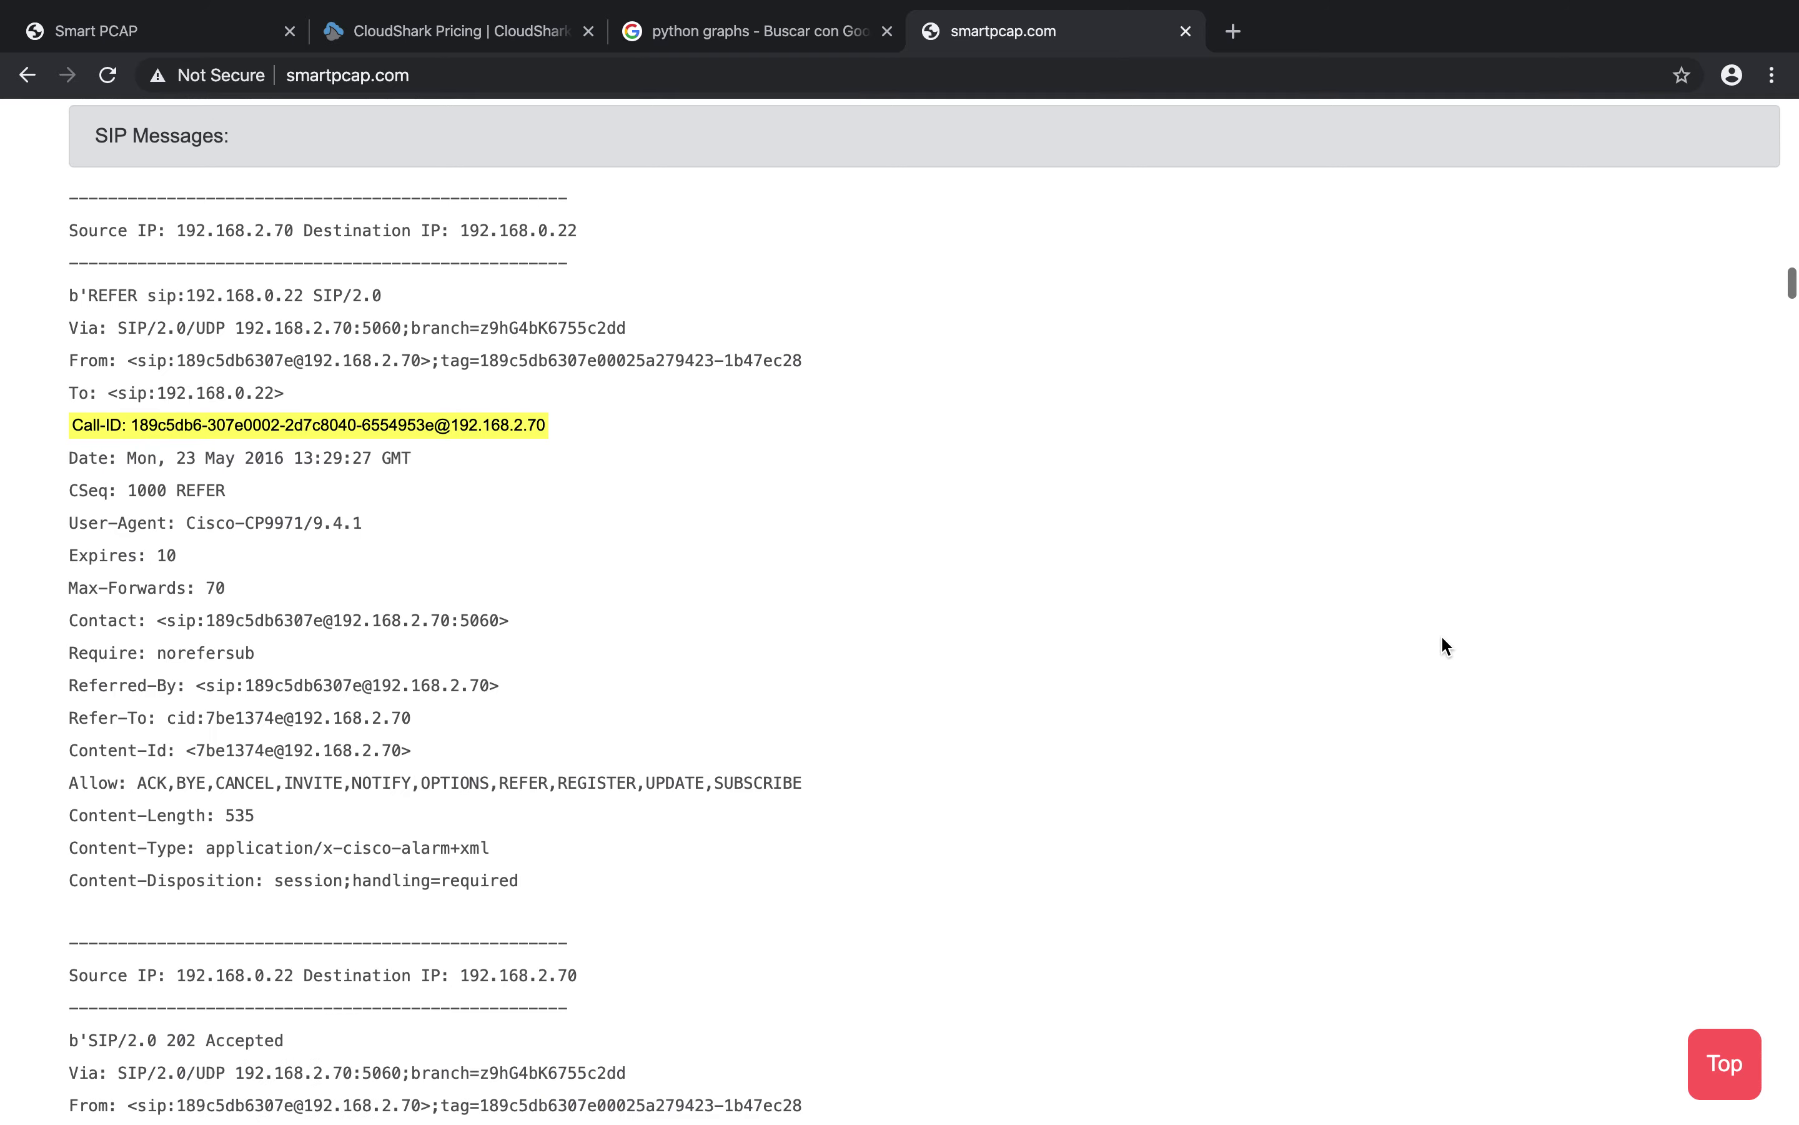
pyautogui.scroll(-9, 1444, 645)
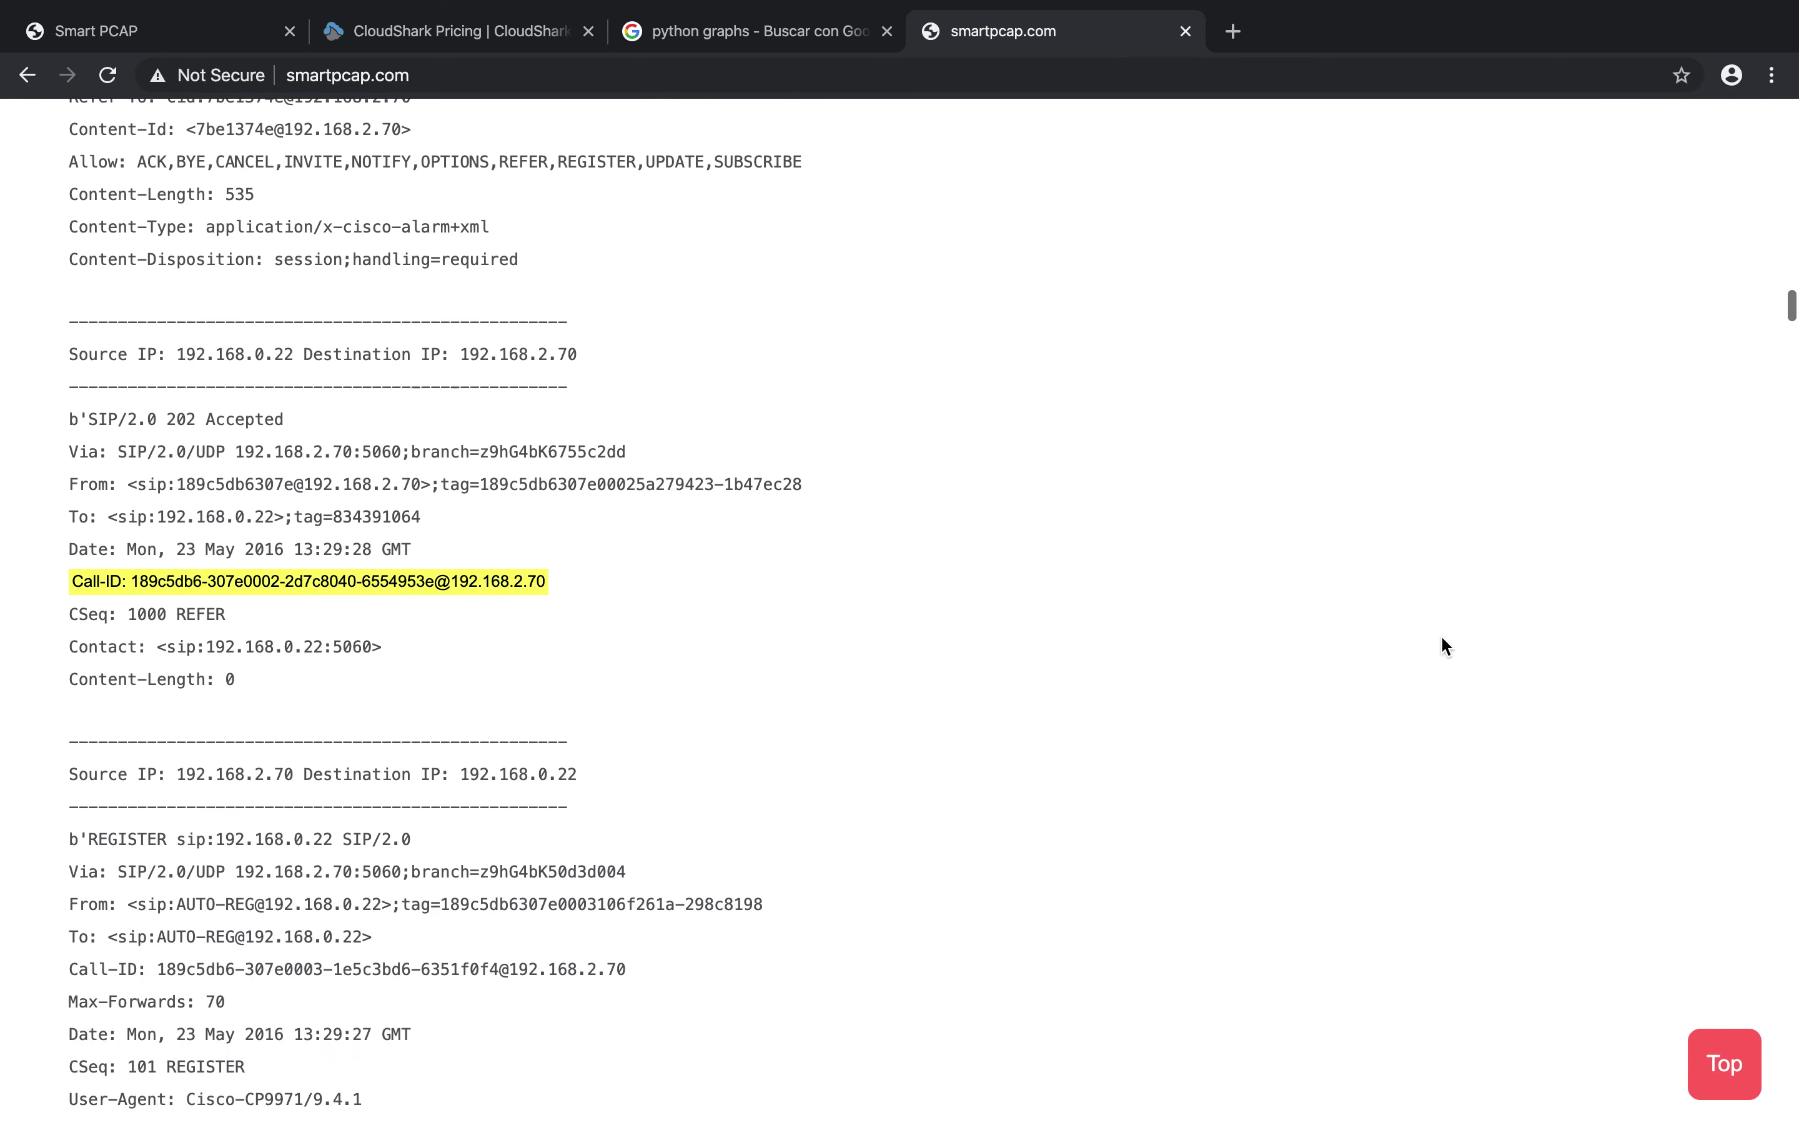
pyautogui.scroll(20, 1441, 636)
pyautogui.scroll(8, 1444, 644)
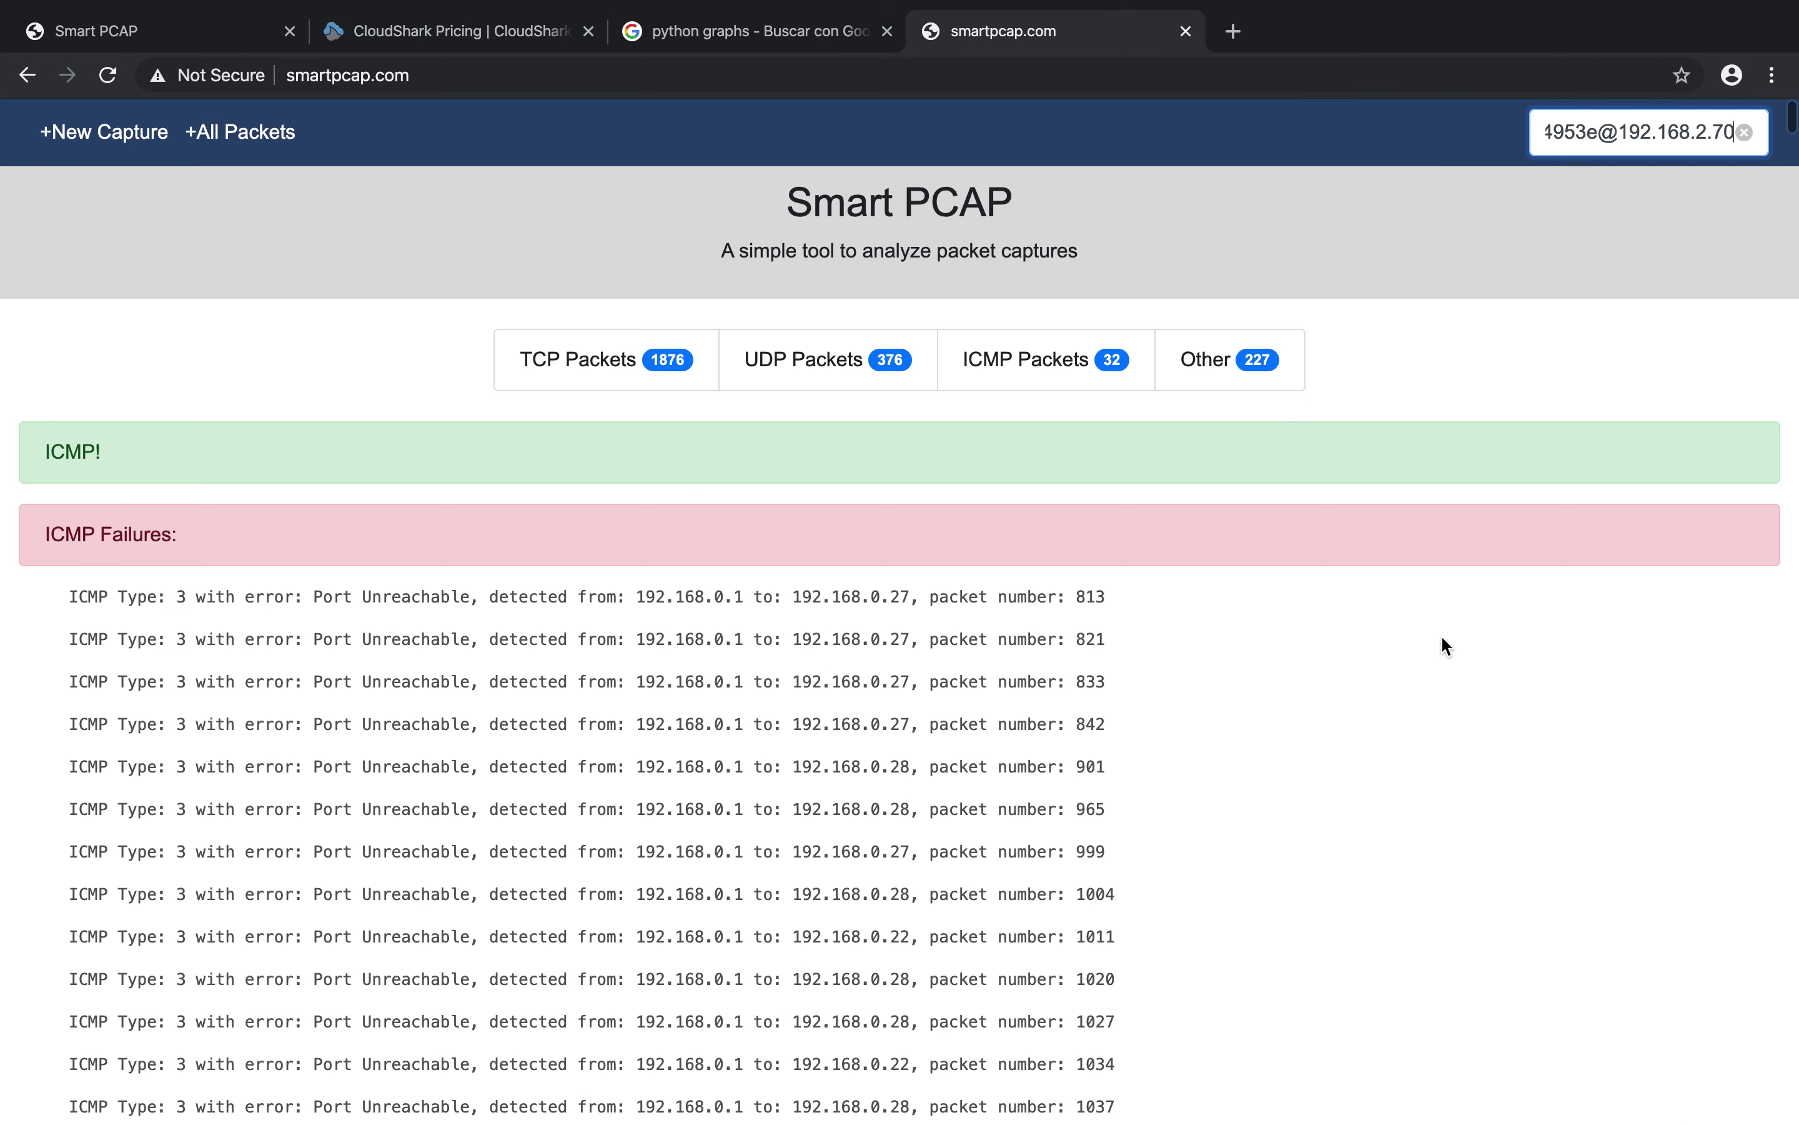
# - Open the list of all packets in the capture, browse through it and go back to the report
pyautogui.click(274, 141)
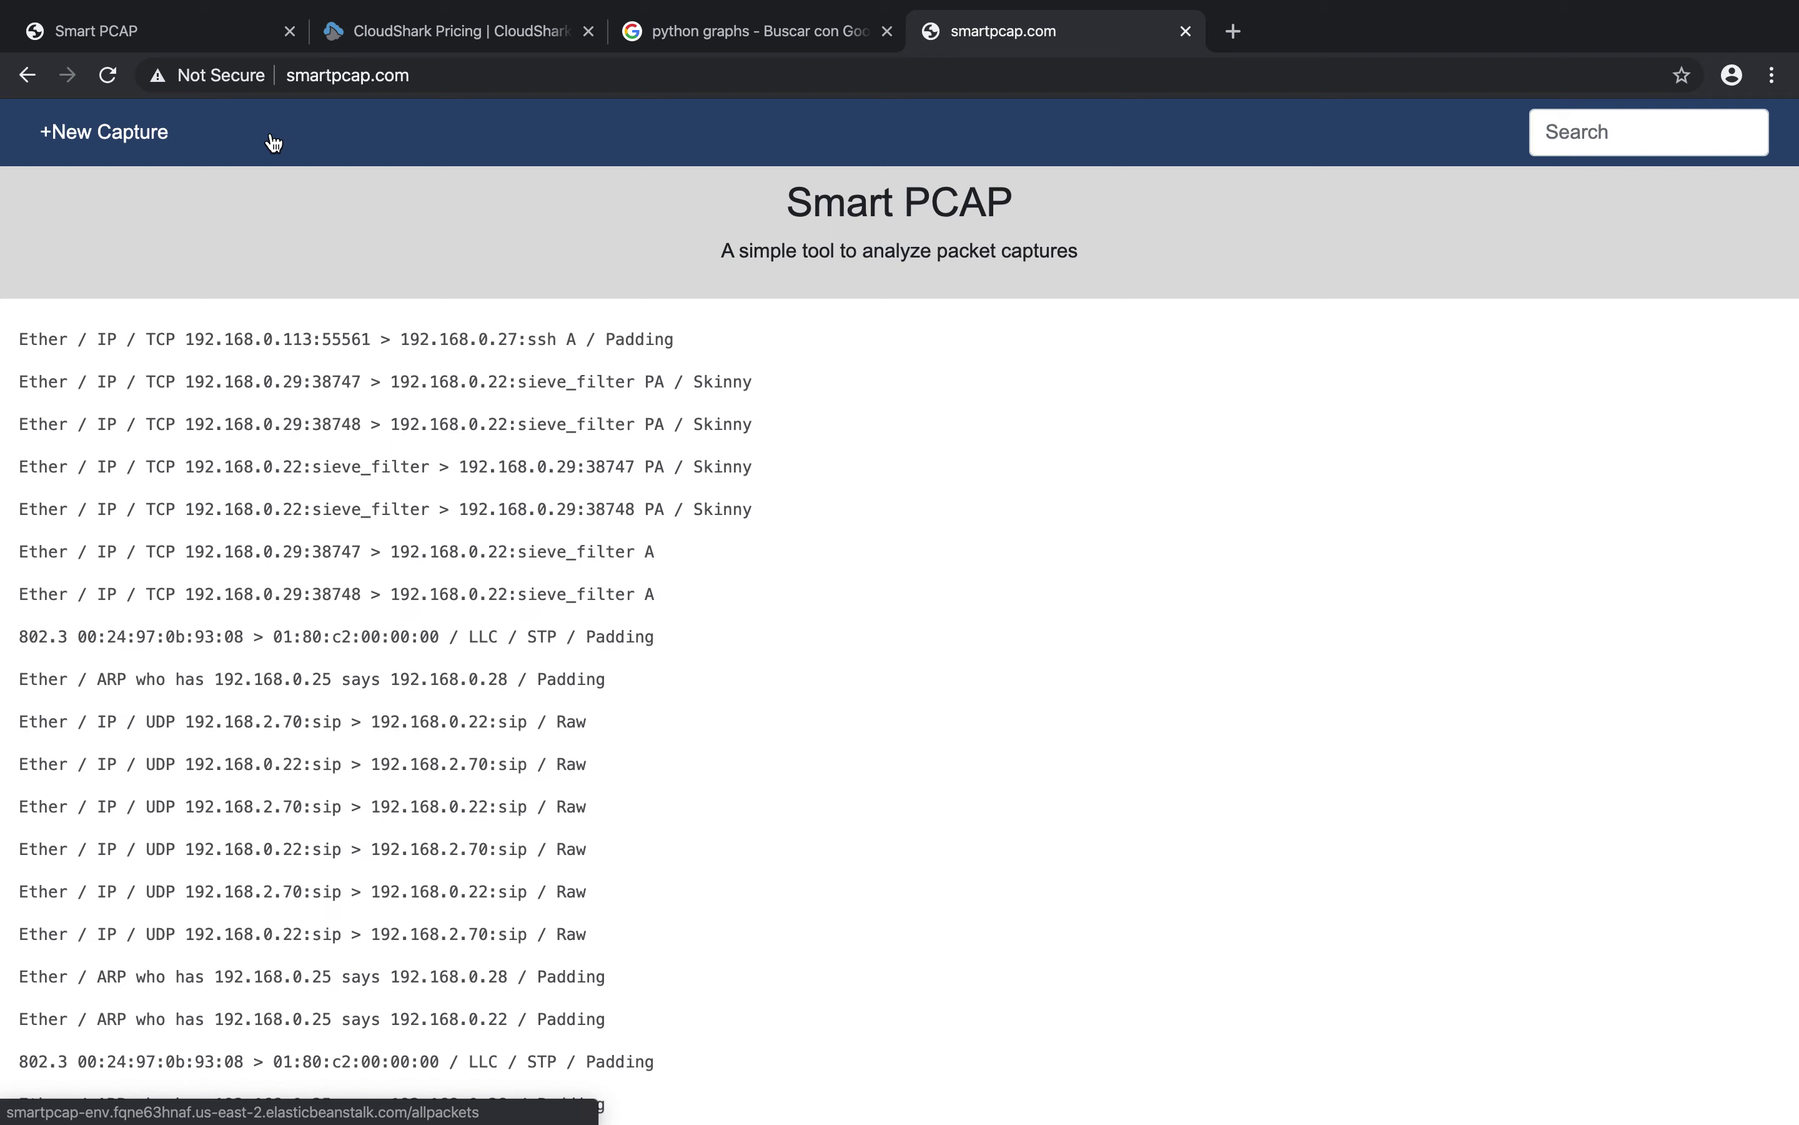
pyautogui.scroll(-15, 445, 663)
pyautogui.scroll(-15, 444, 661)
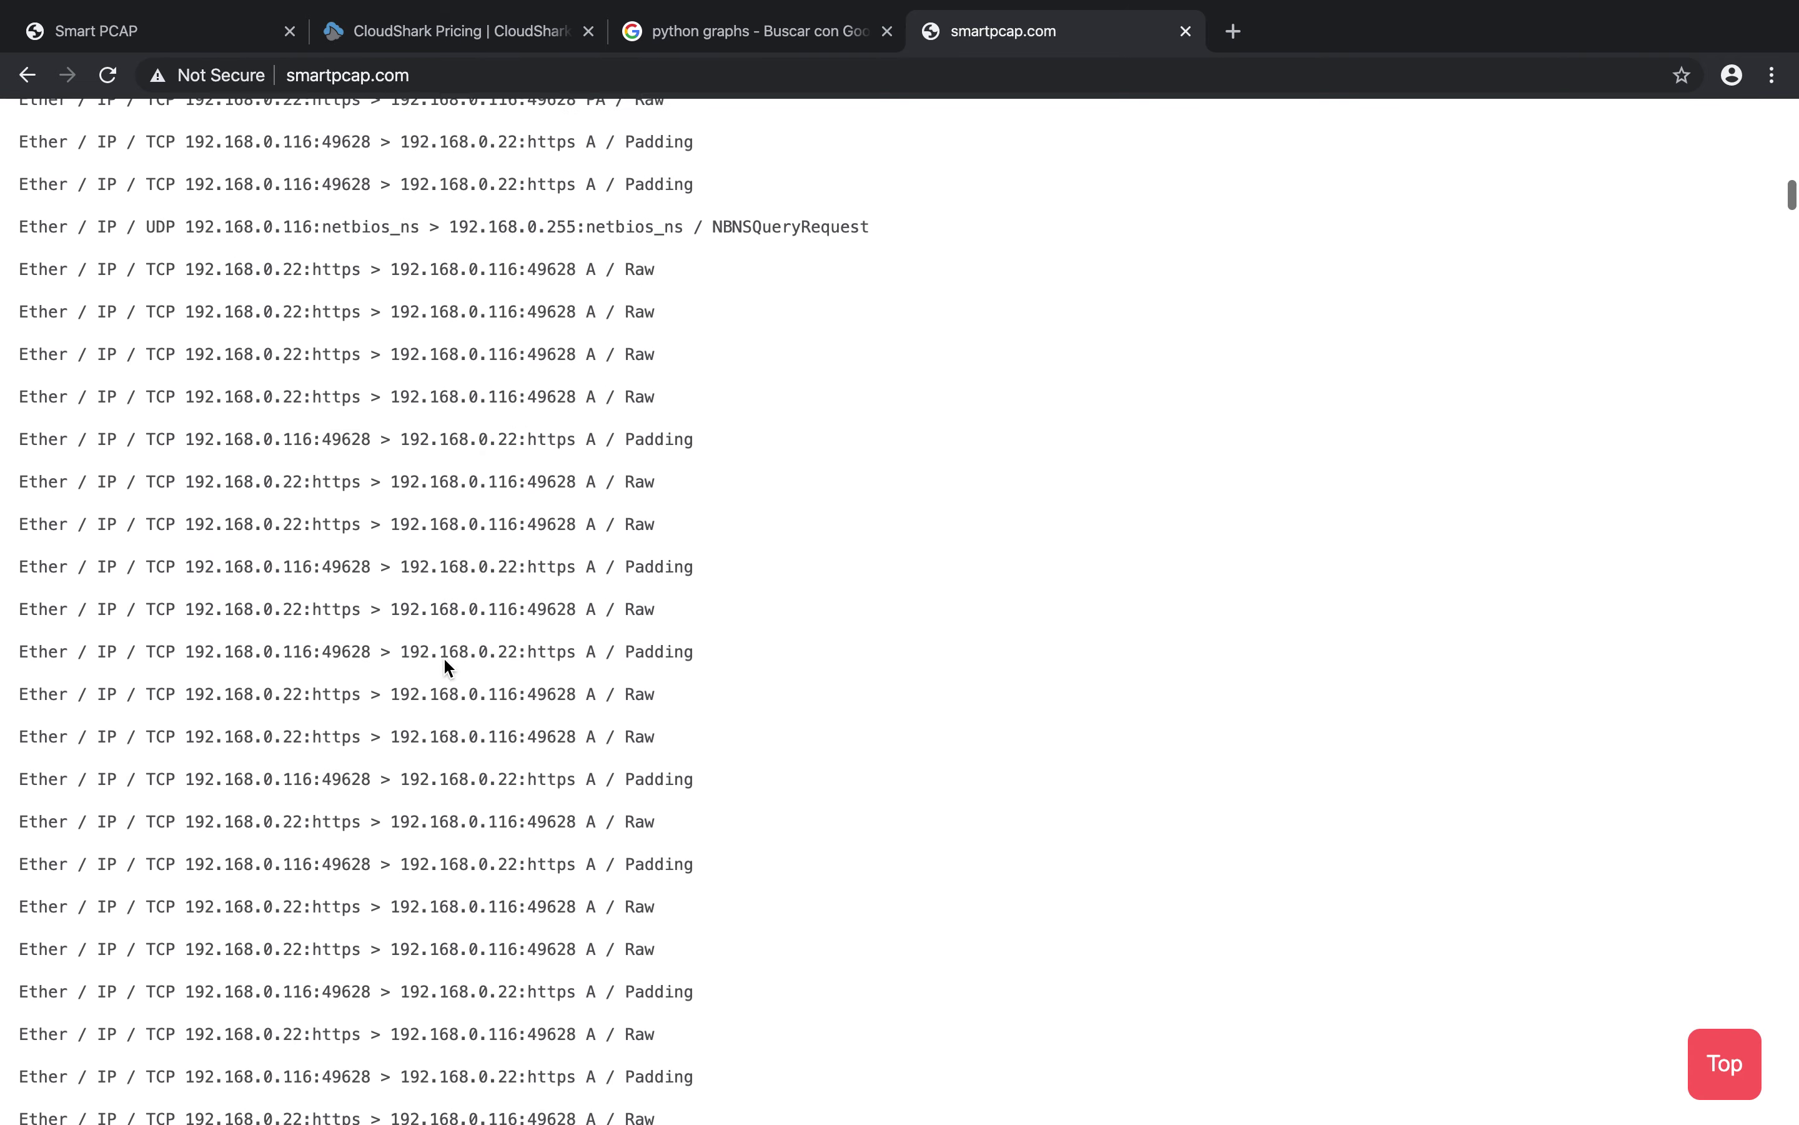
pyautogui.scroll(-15, 443, 664)
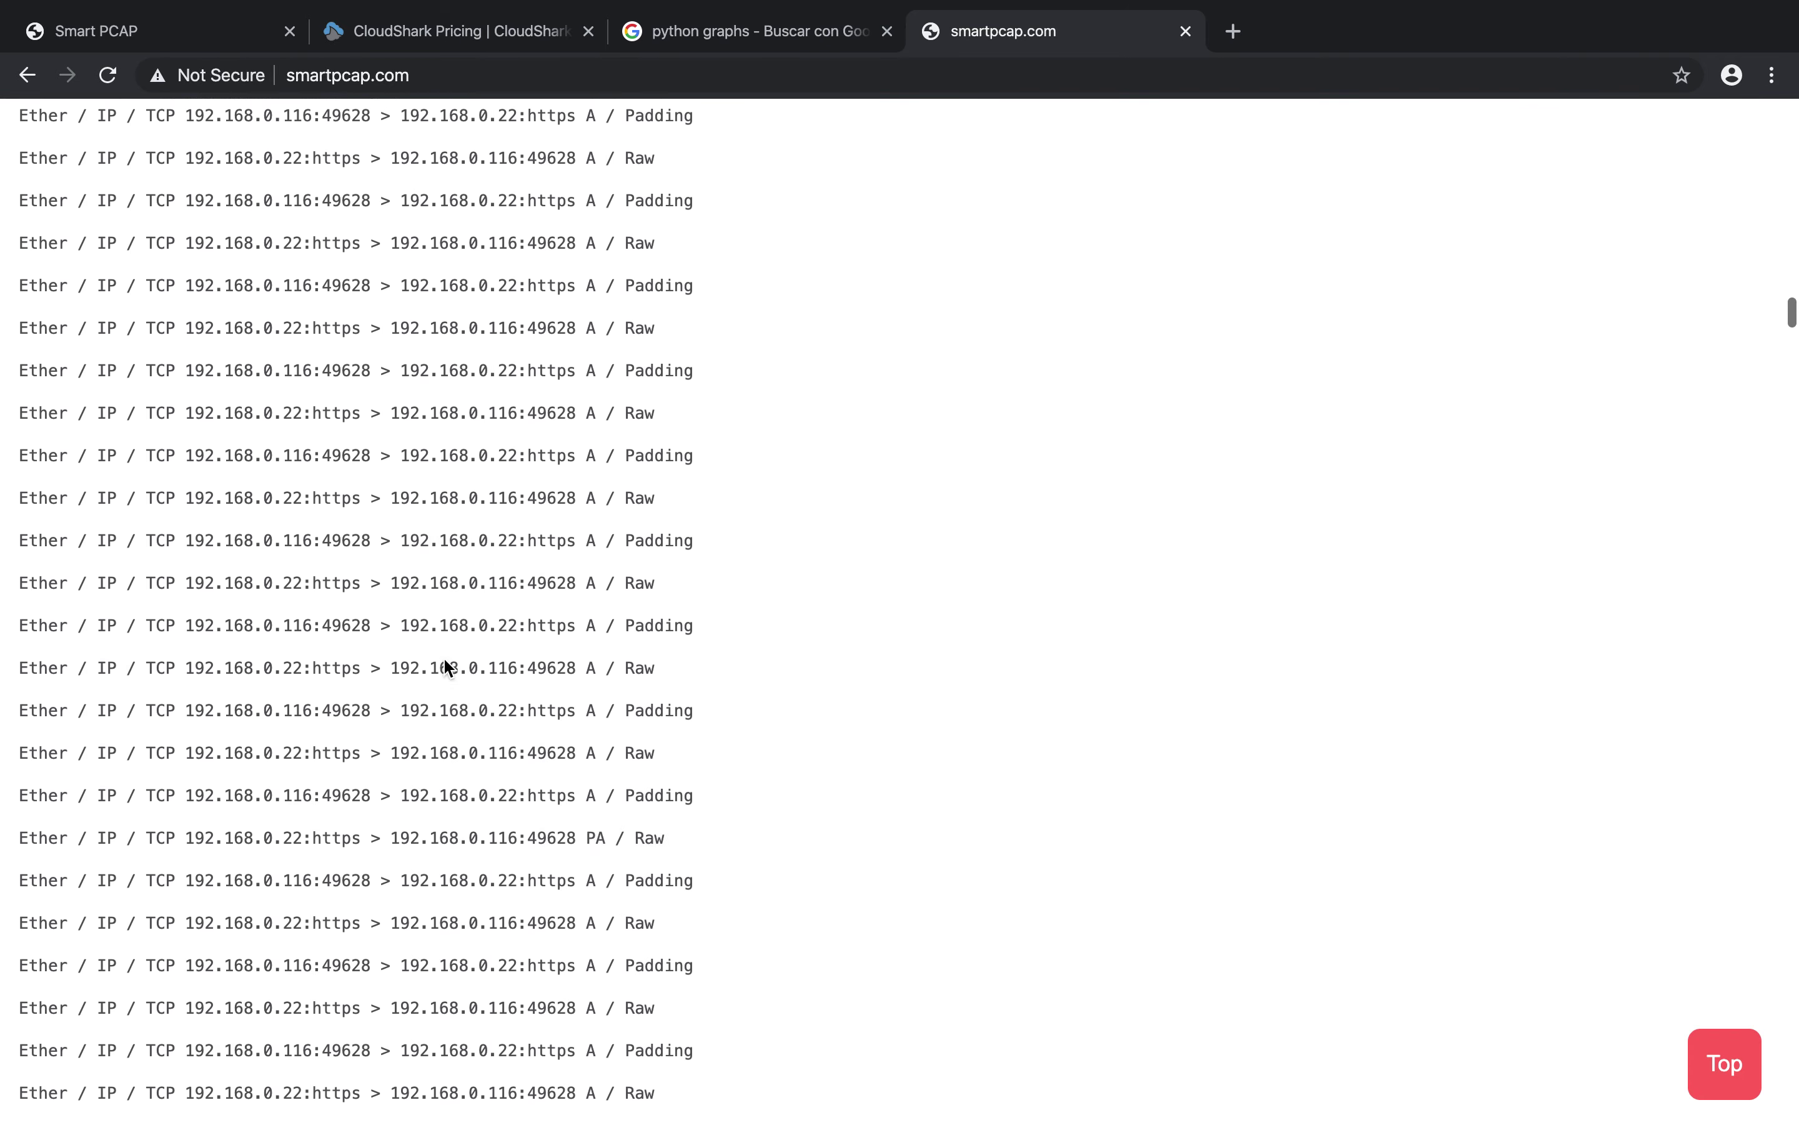
pyautogui.scroll(-5, 444, 663)
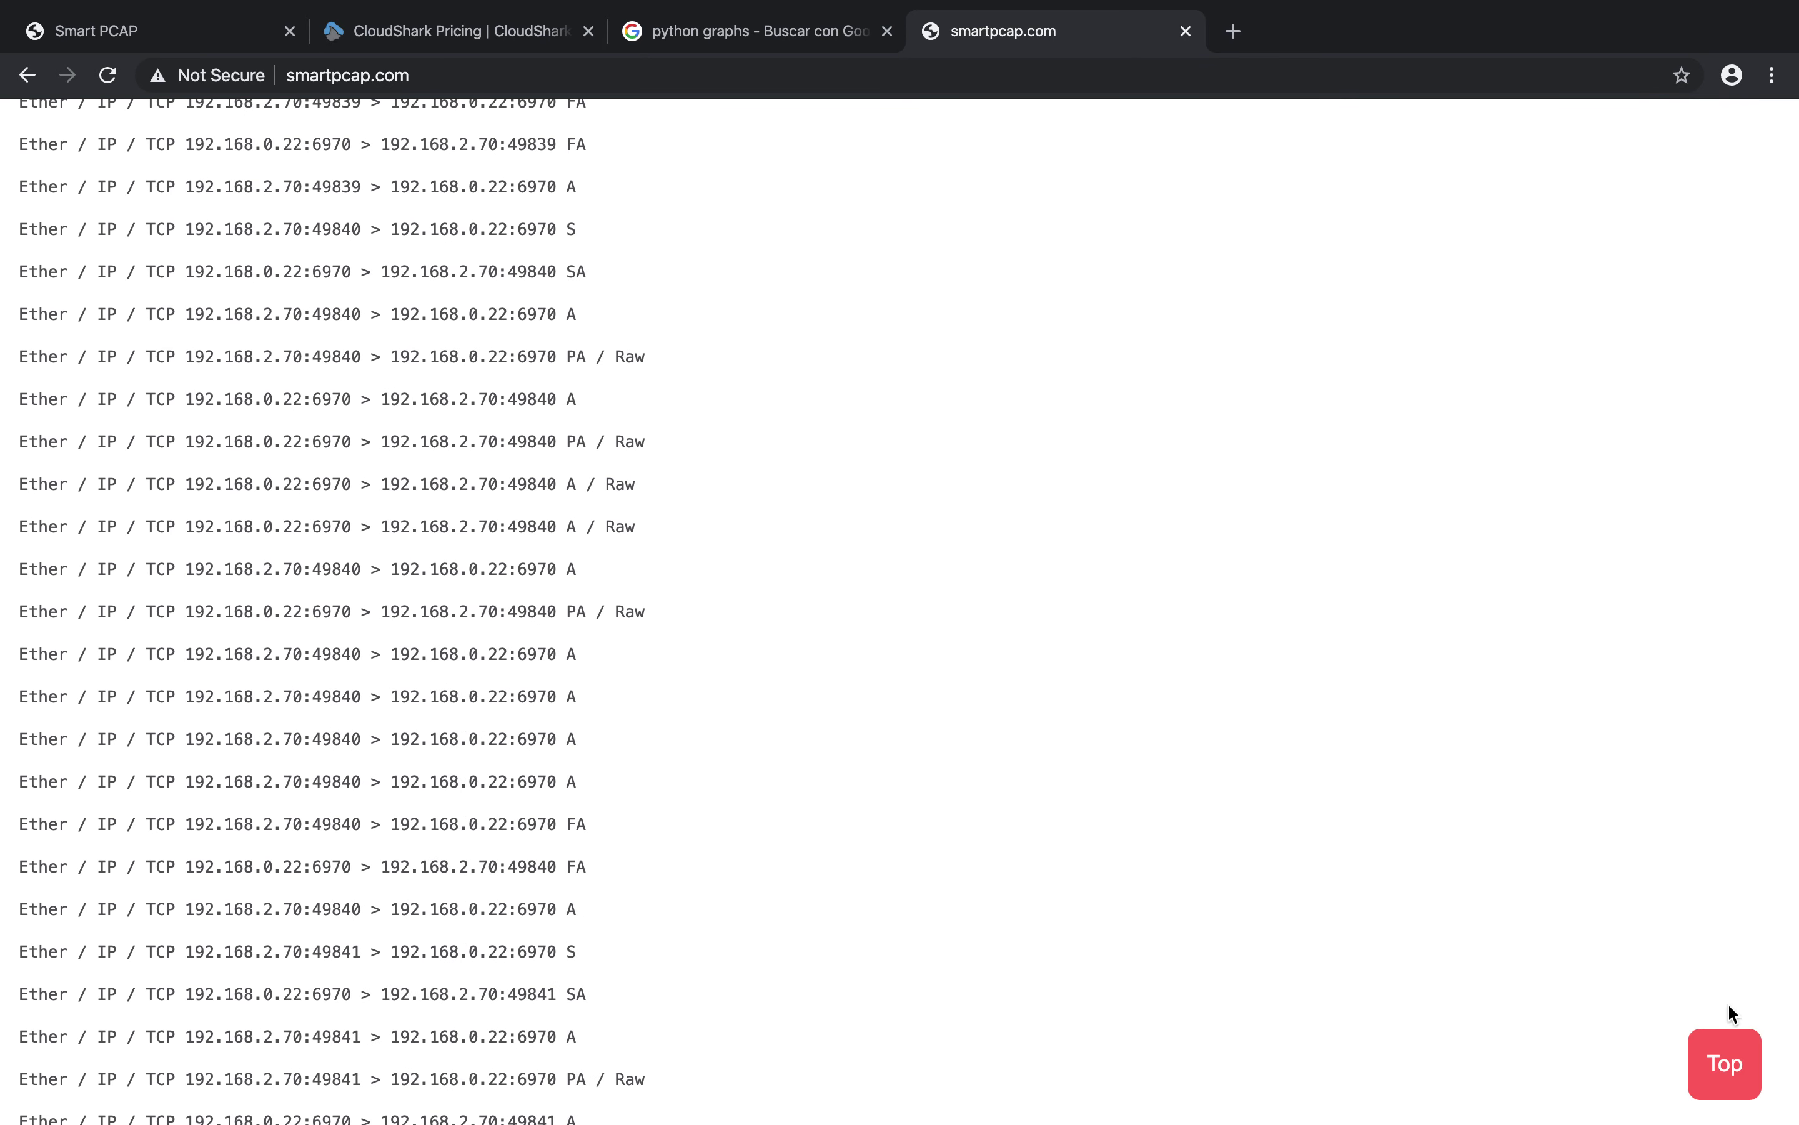
pyautogui.click(1733, 1070)
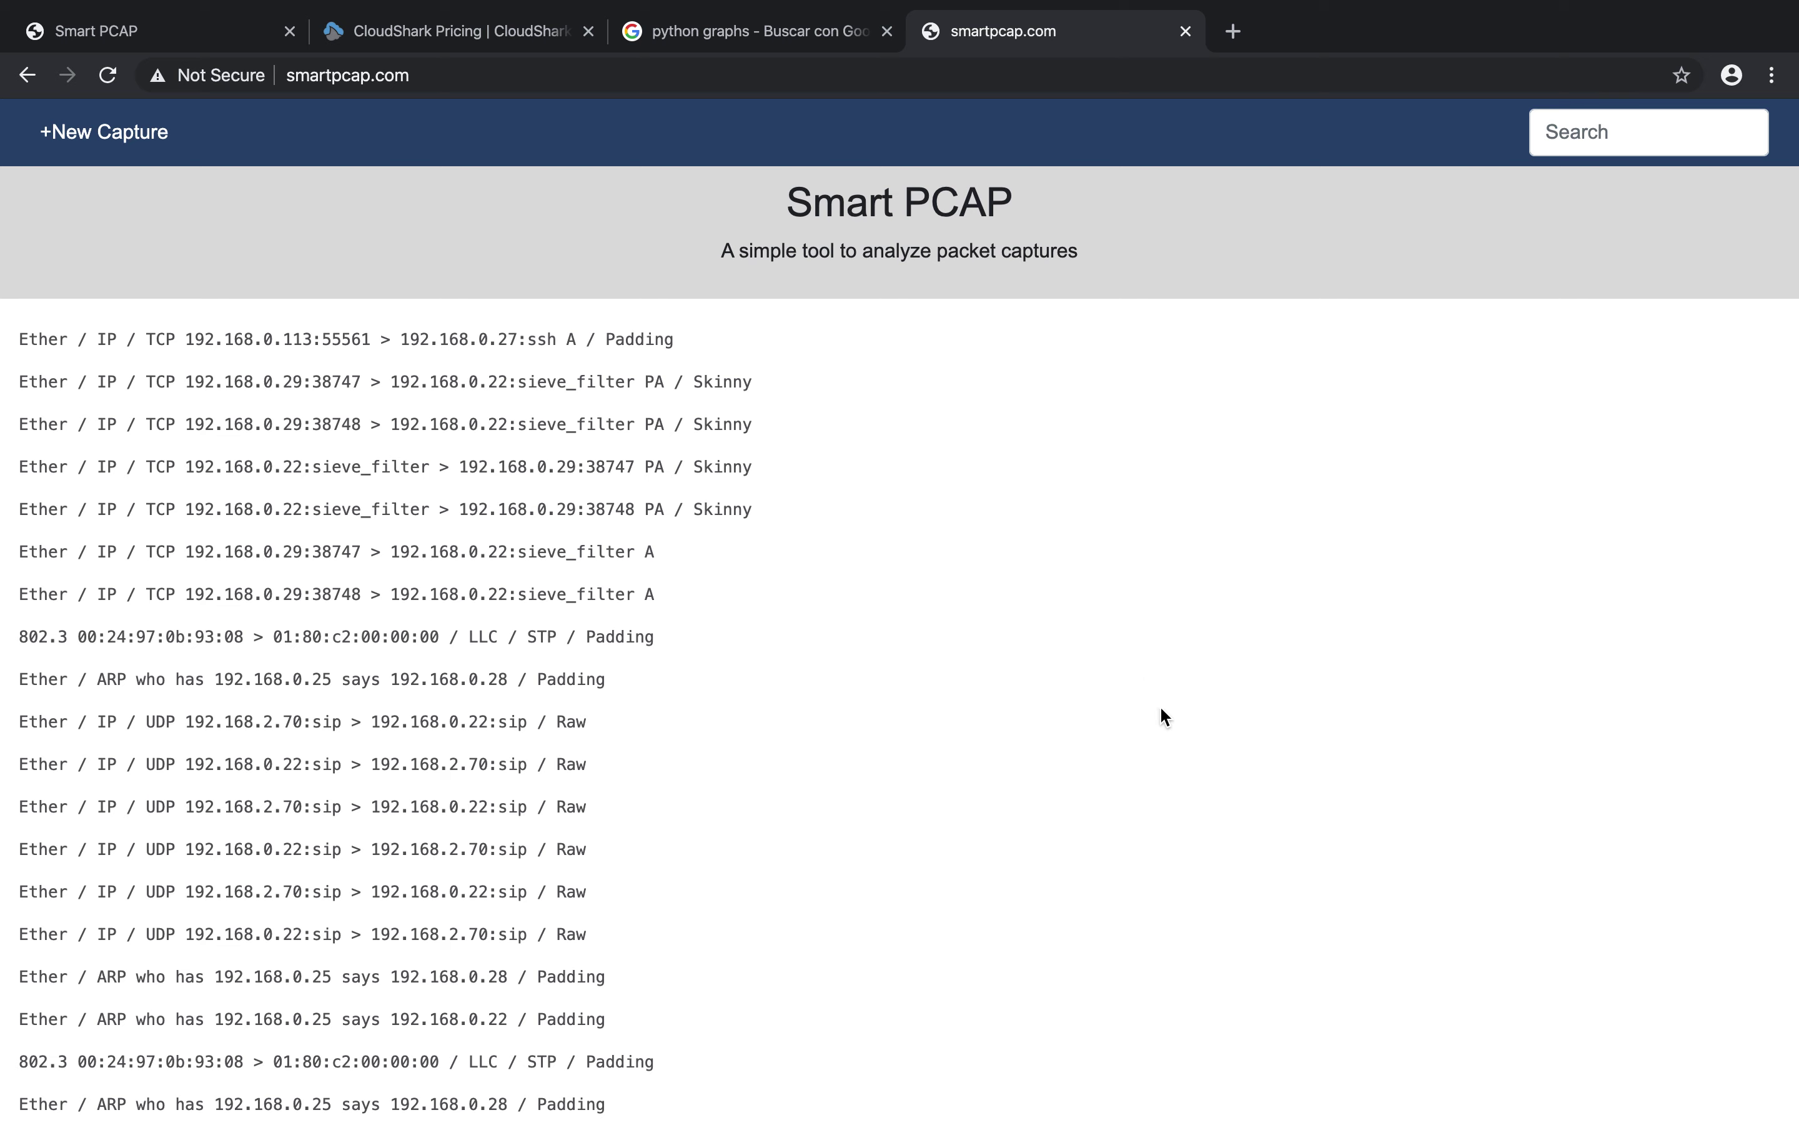
pyautogui.click(30, 83)
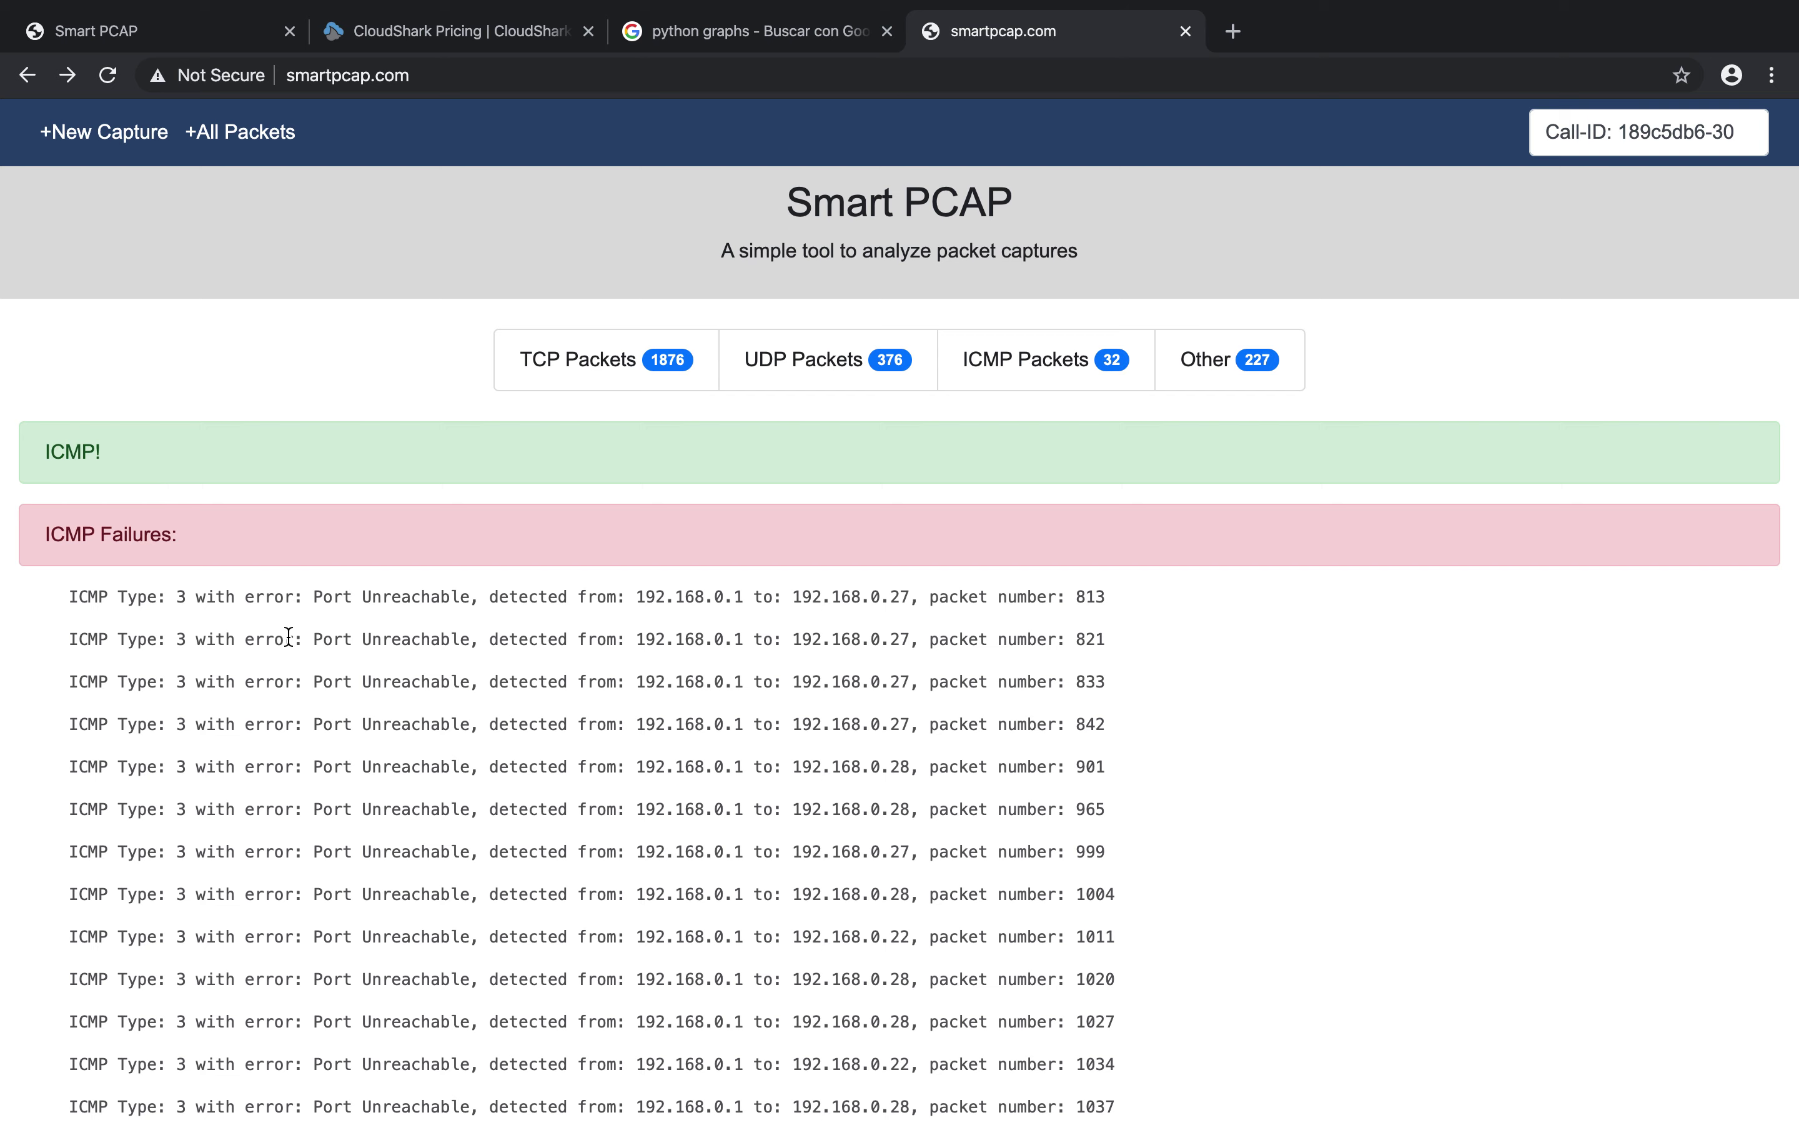
# - Look over the report's ICMP, DHCP and DNS sections once more and return to its beginning
pyautogui.scroll(-10, 288, 636)
pyautogui.scroll(-6, 289, 636)
pyautogui.scroll(16, 289, 636)
pyautogui.scroll(-20, 238, 624)
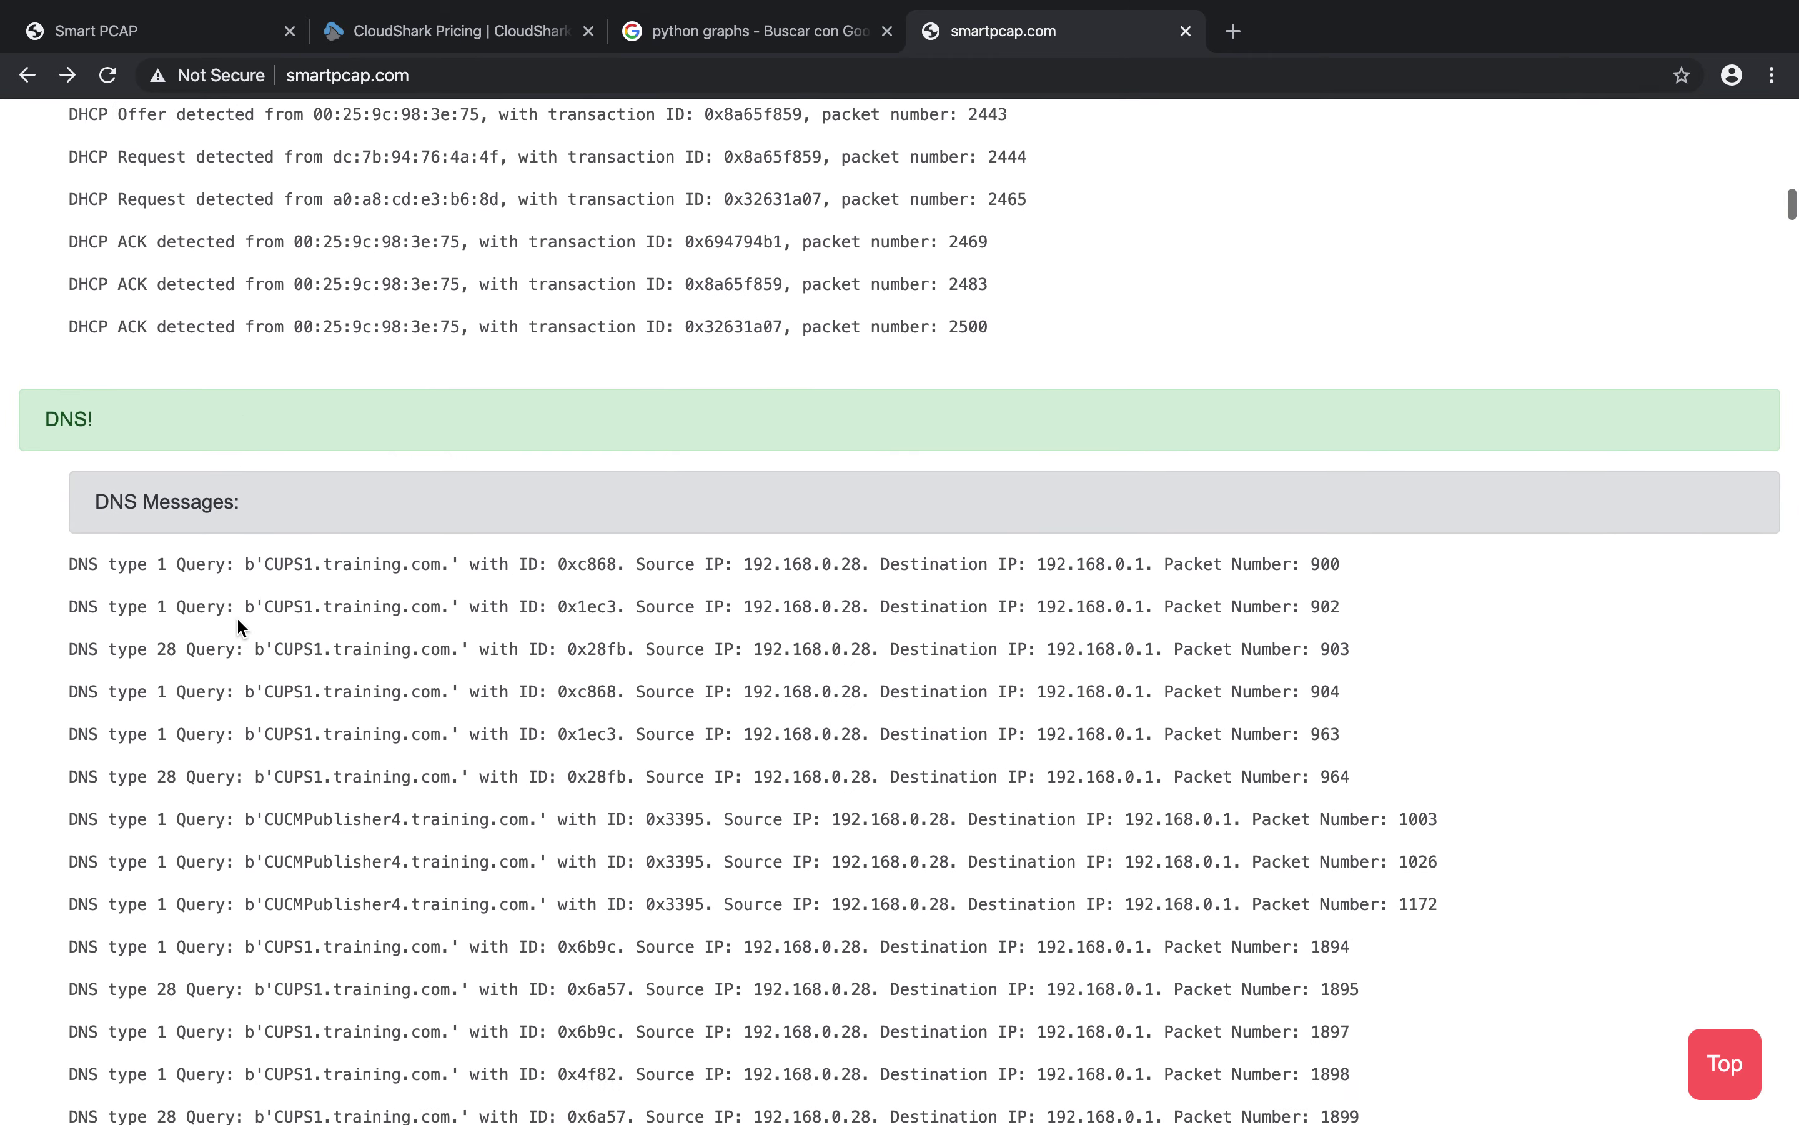
pyautogui.scroll(-8, 238, 620)
pyautogui.press('Home')
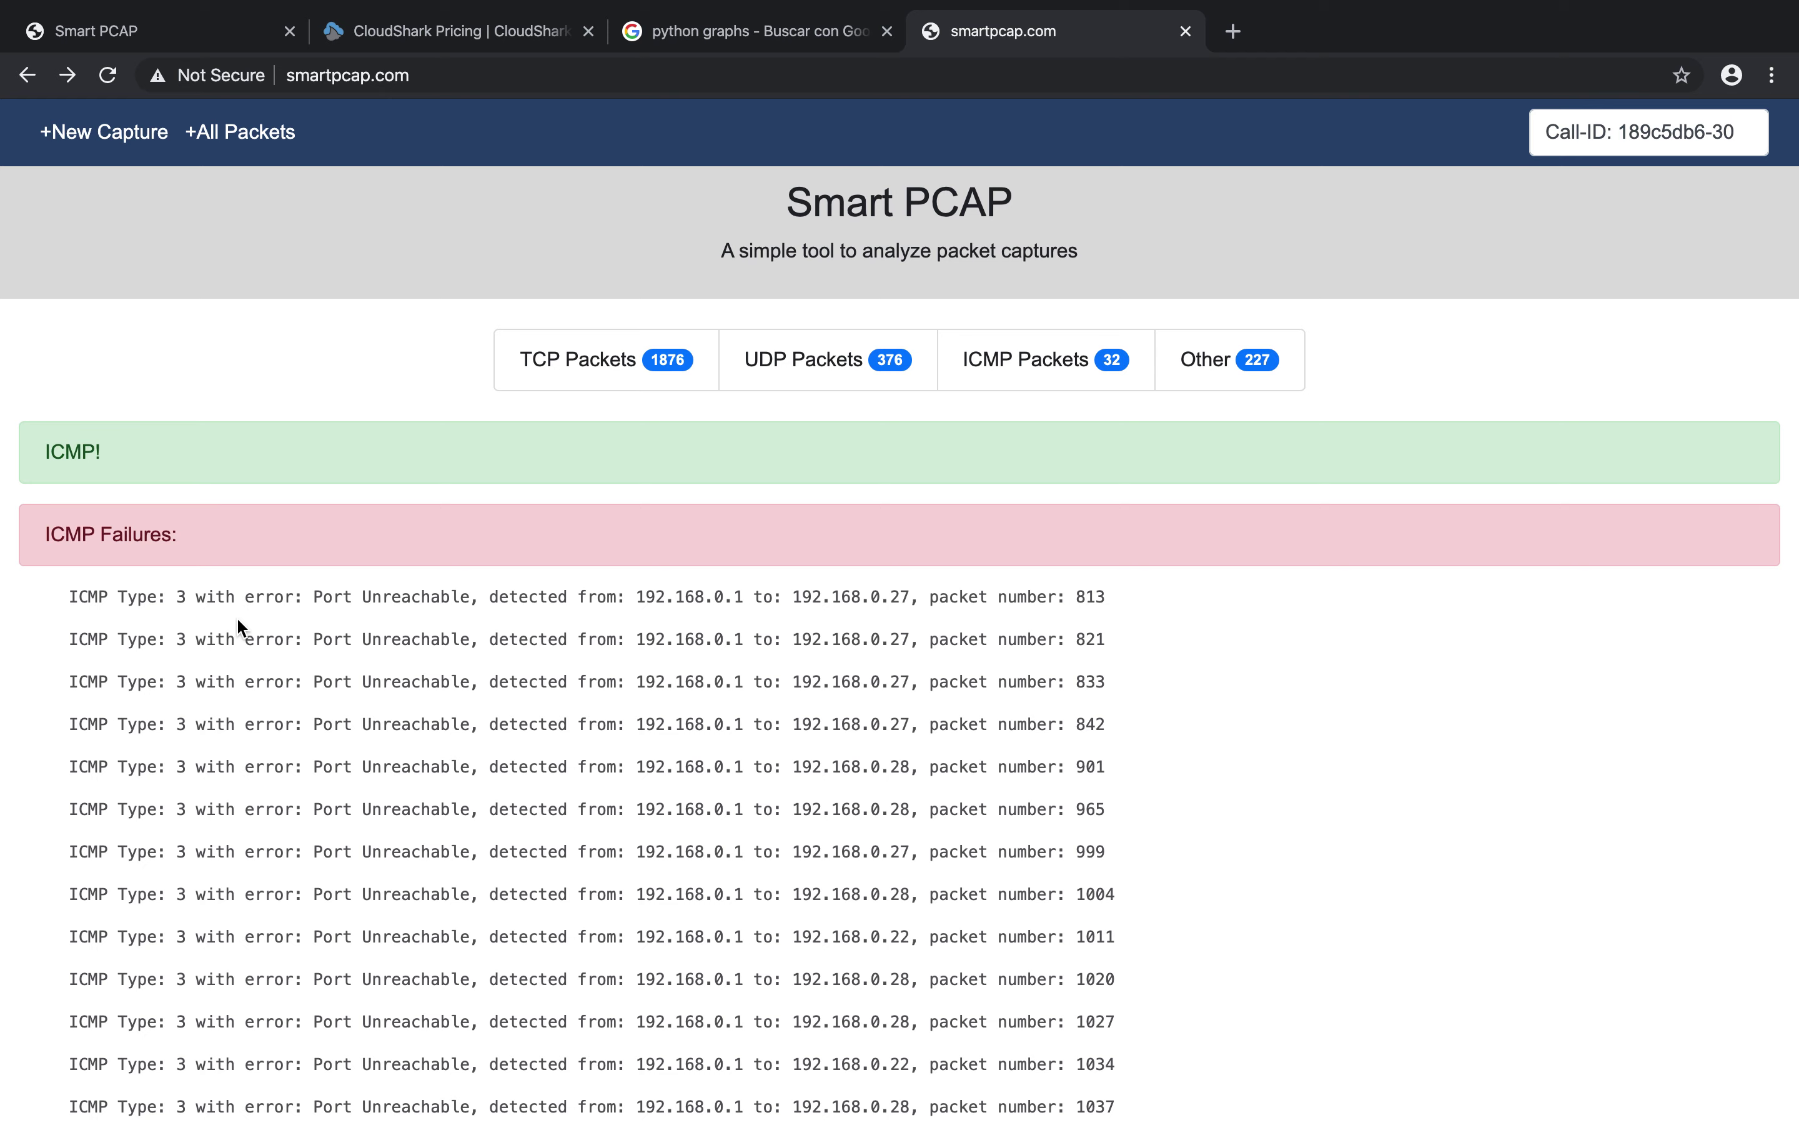
# - Switch to the Keynote presentation, close the smartpcap Finder window and show the slide "The Future of Smart PCAP"
pyautogui.hotkey('ctrl', 'Left')
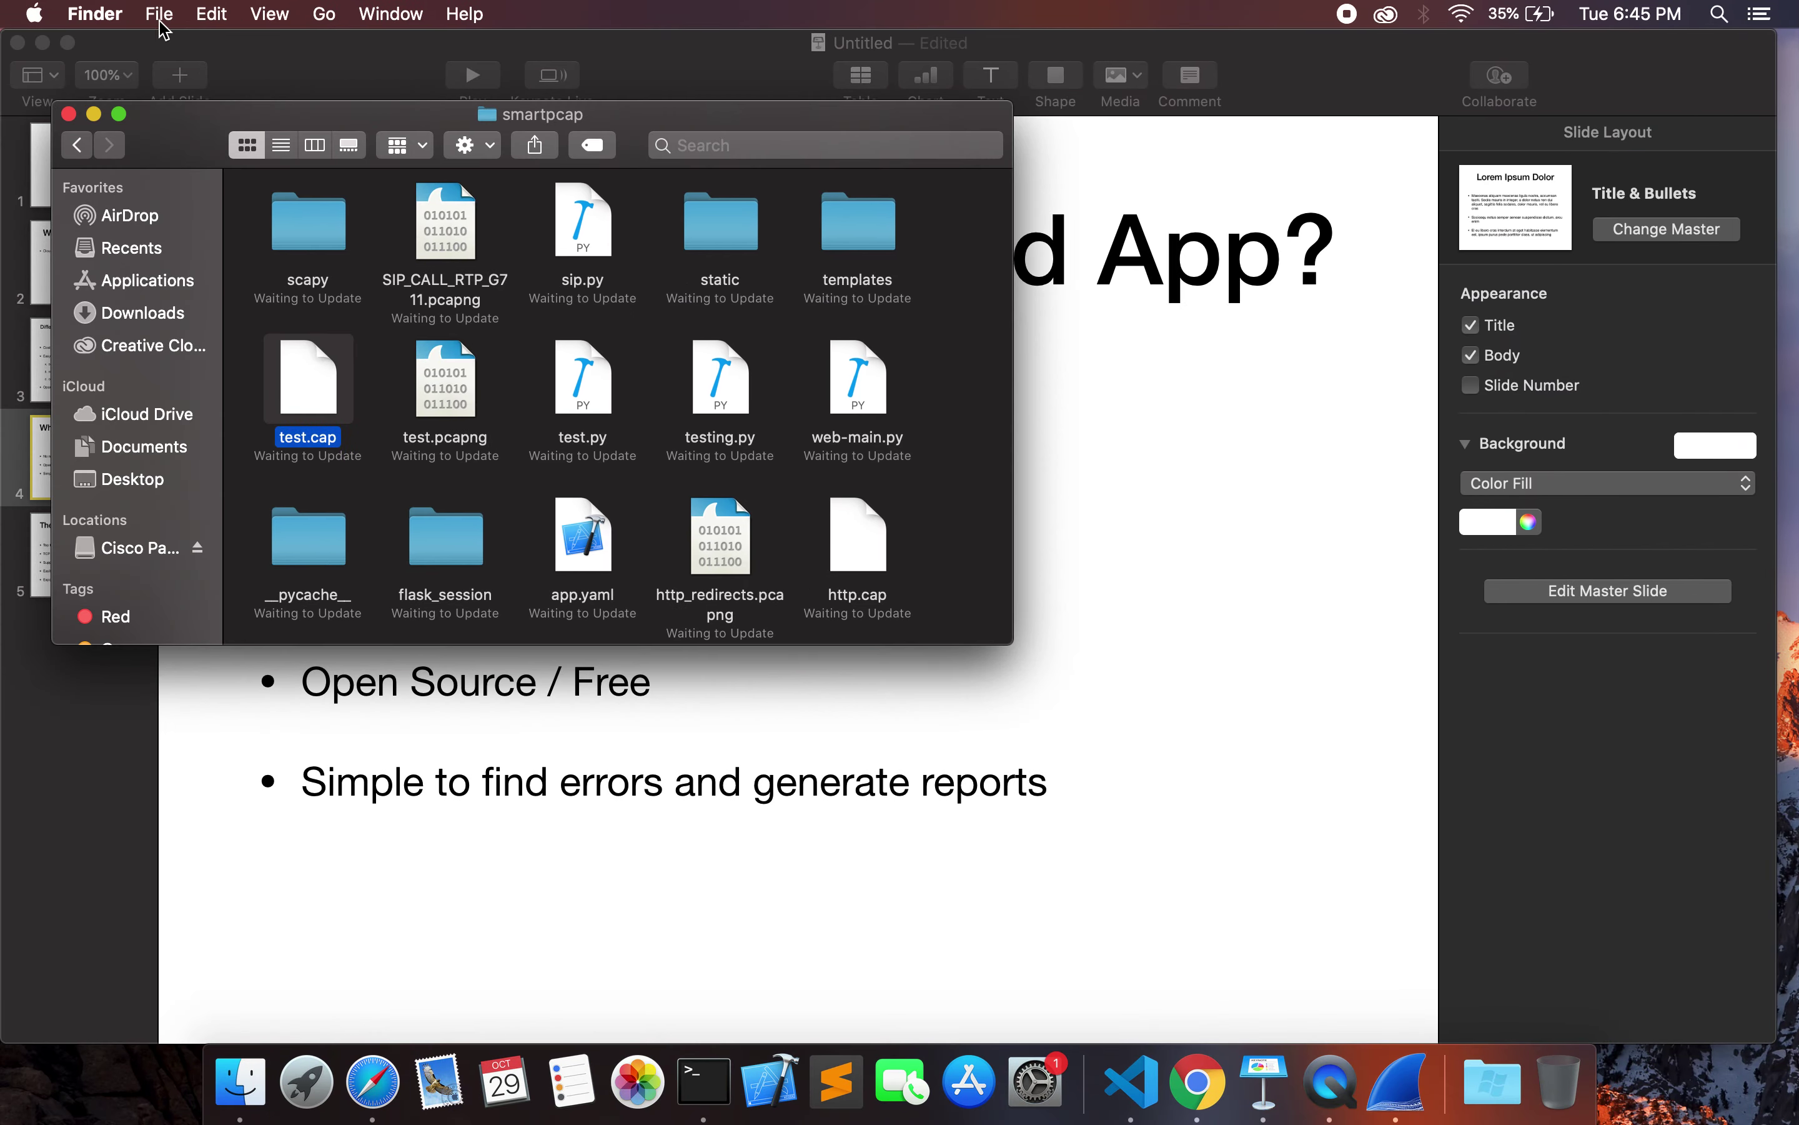
pyautogui.click(94, 113)
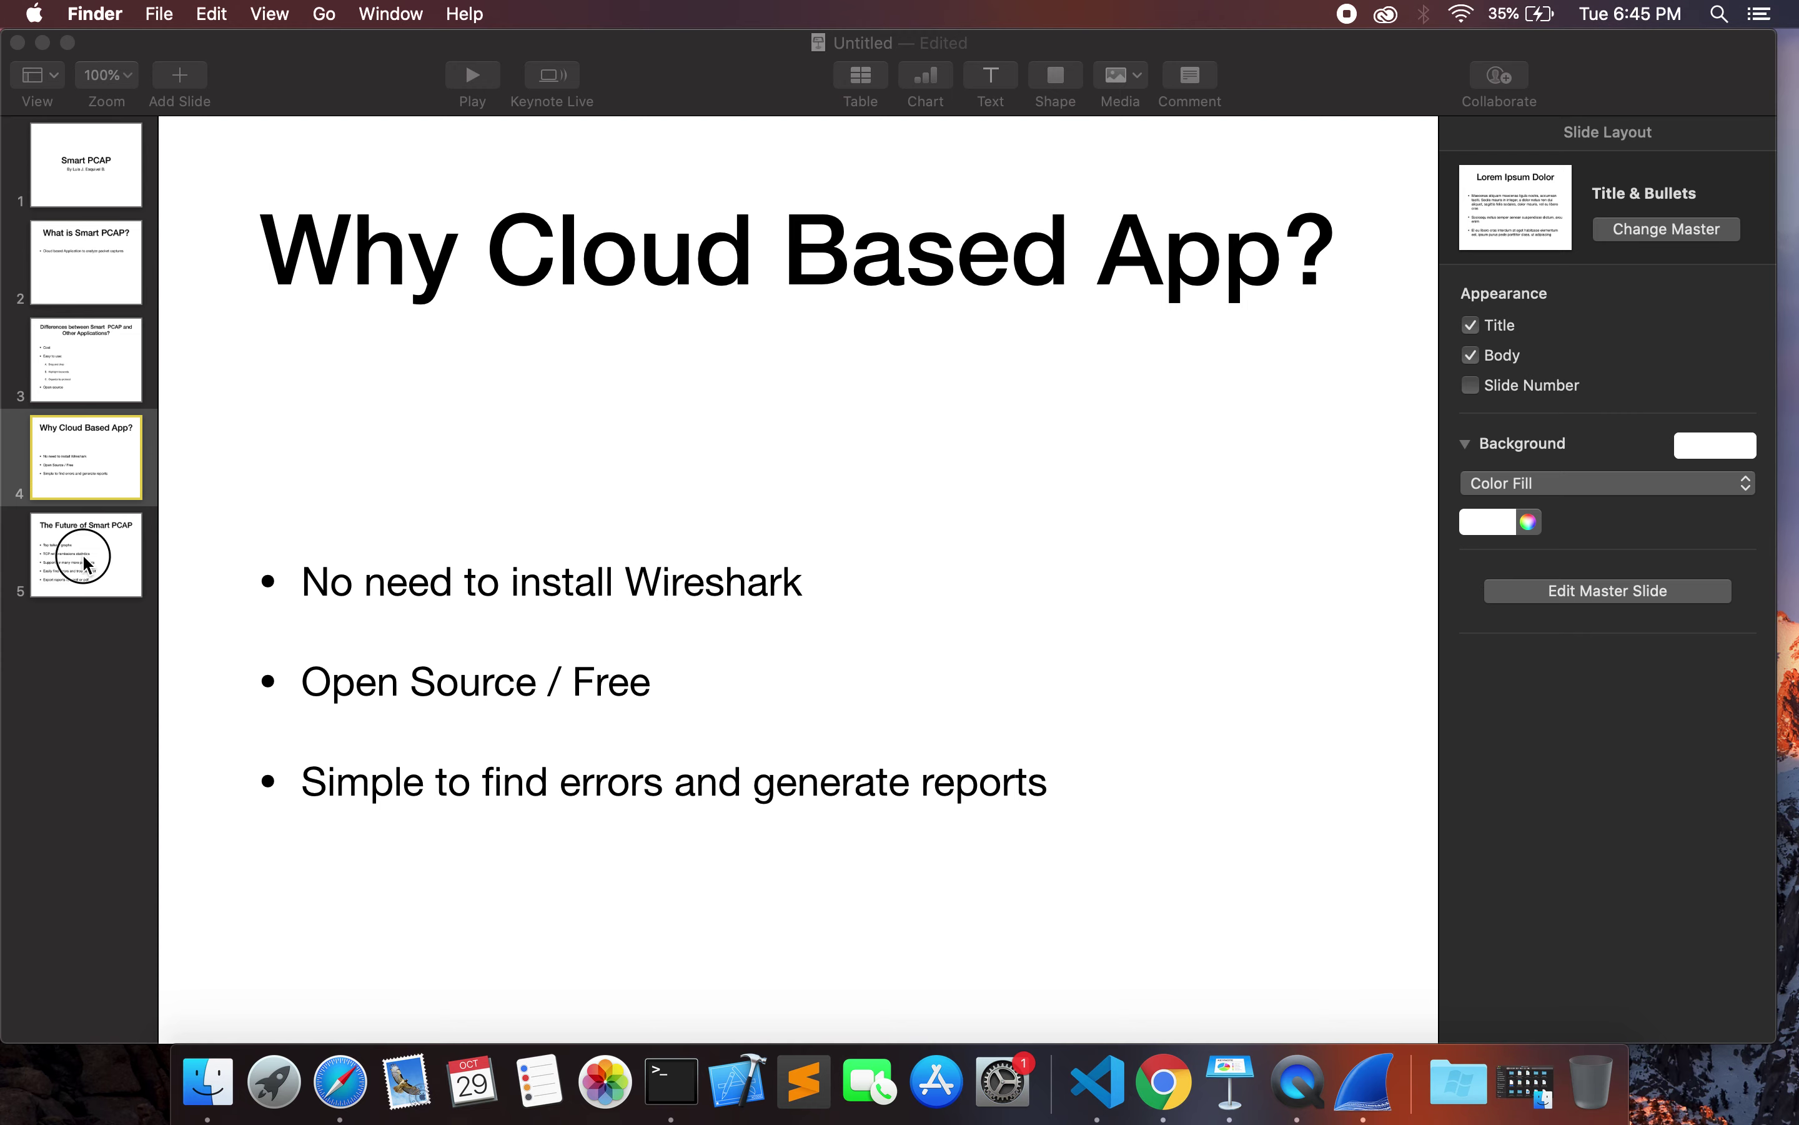
pyautogui.click(87, 564)
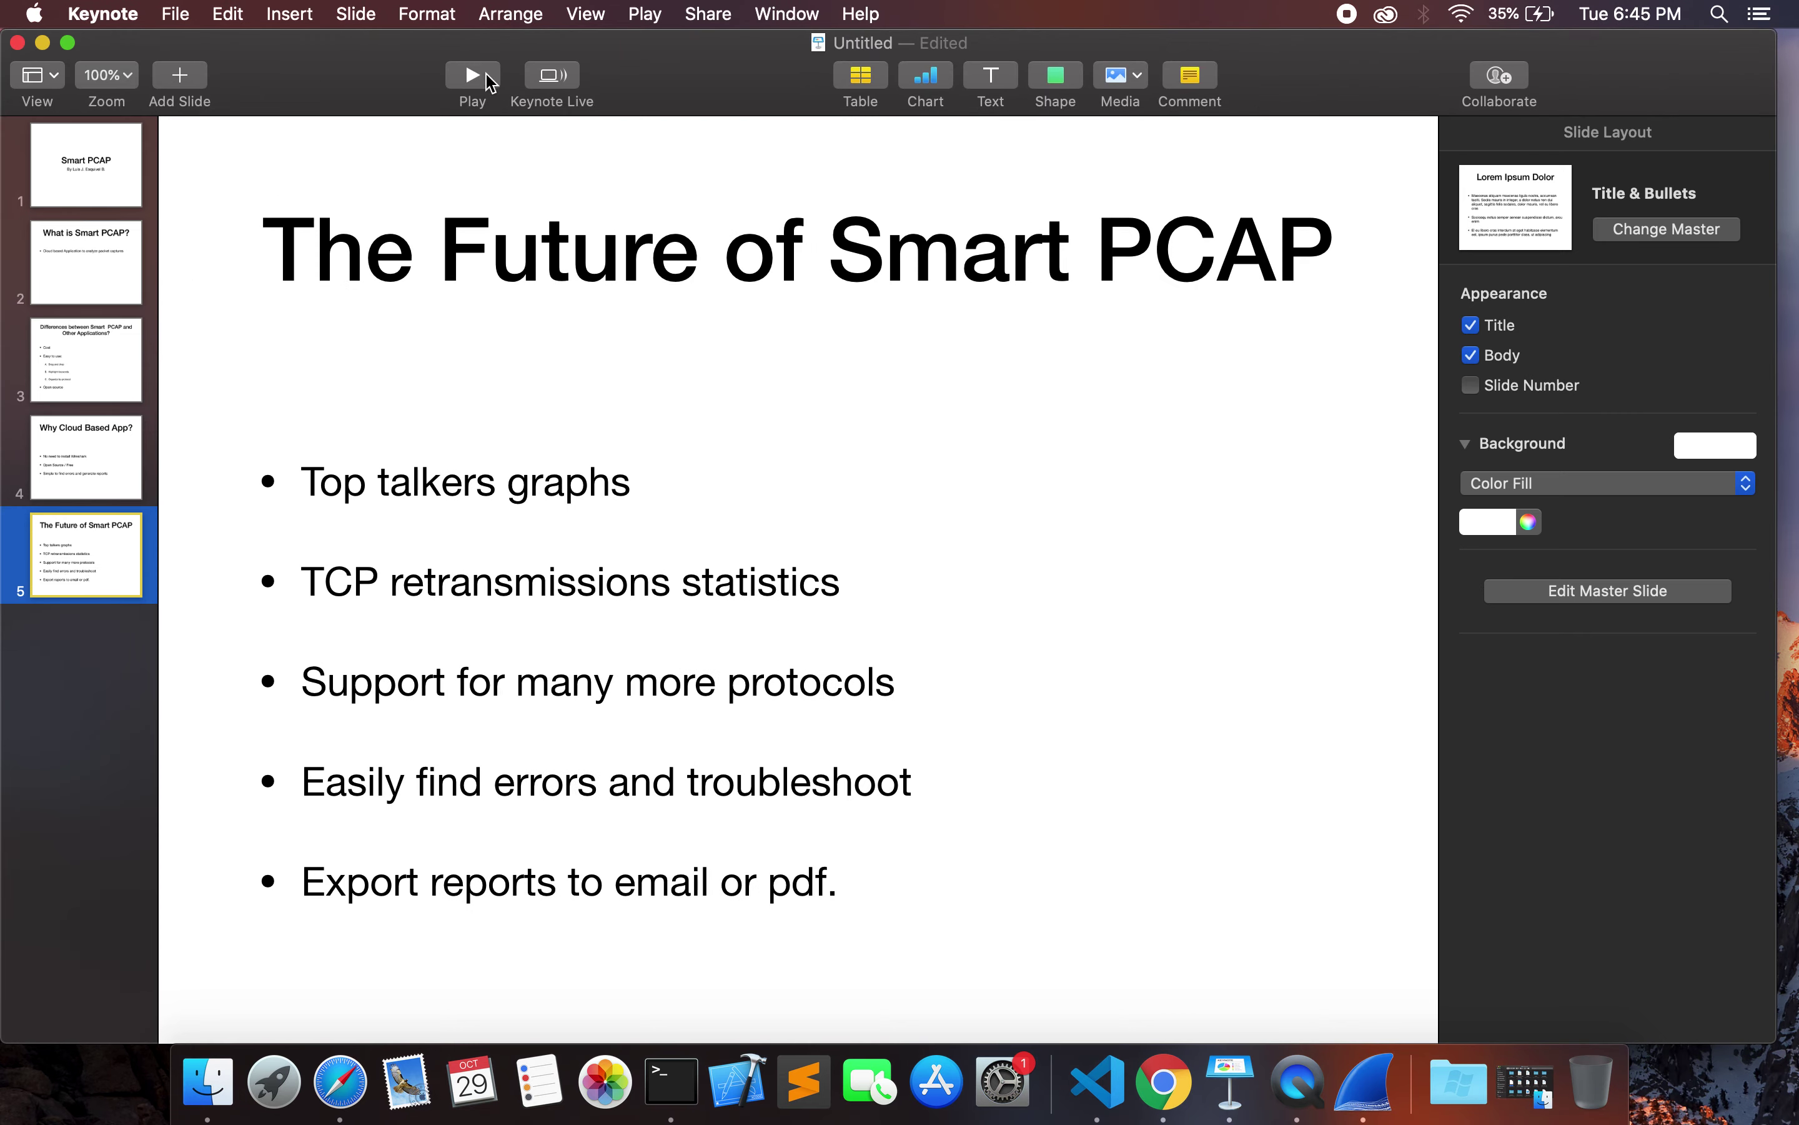